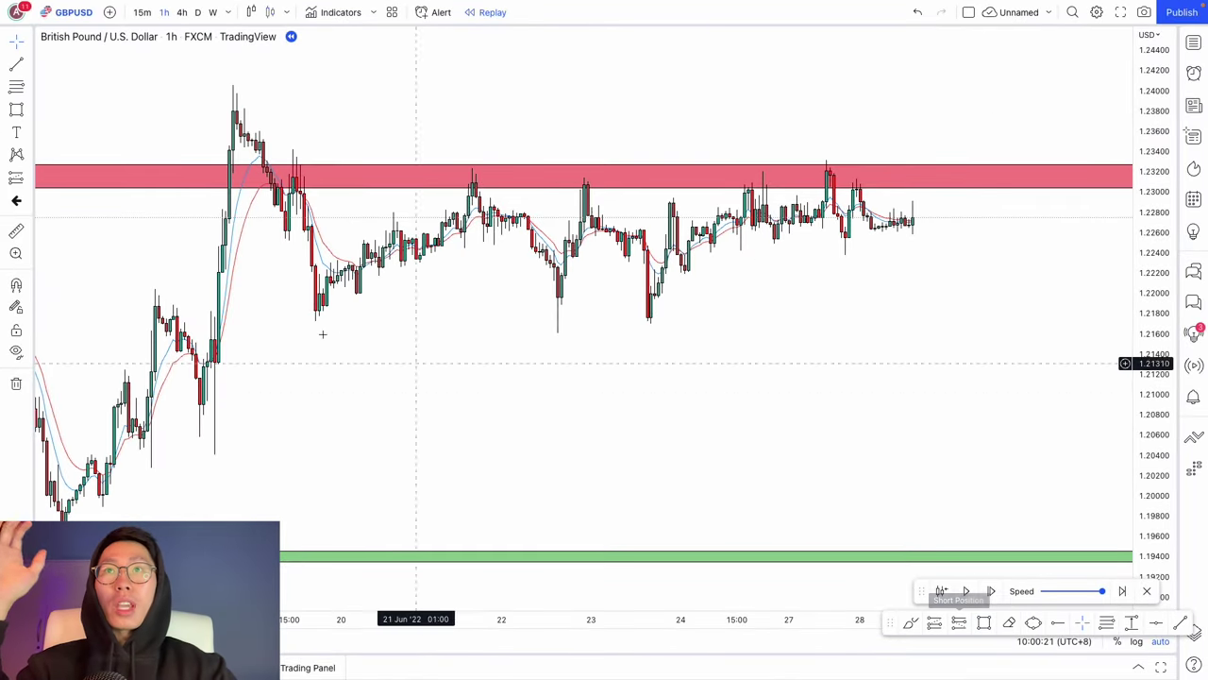
- Draw a rectangle around the GBPUSD sideways range on the 1-hour chart, from about 1.23249 down to 1.21689
{"action": "left_click", "coordinate": [984, 626]}
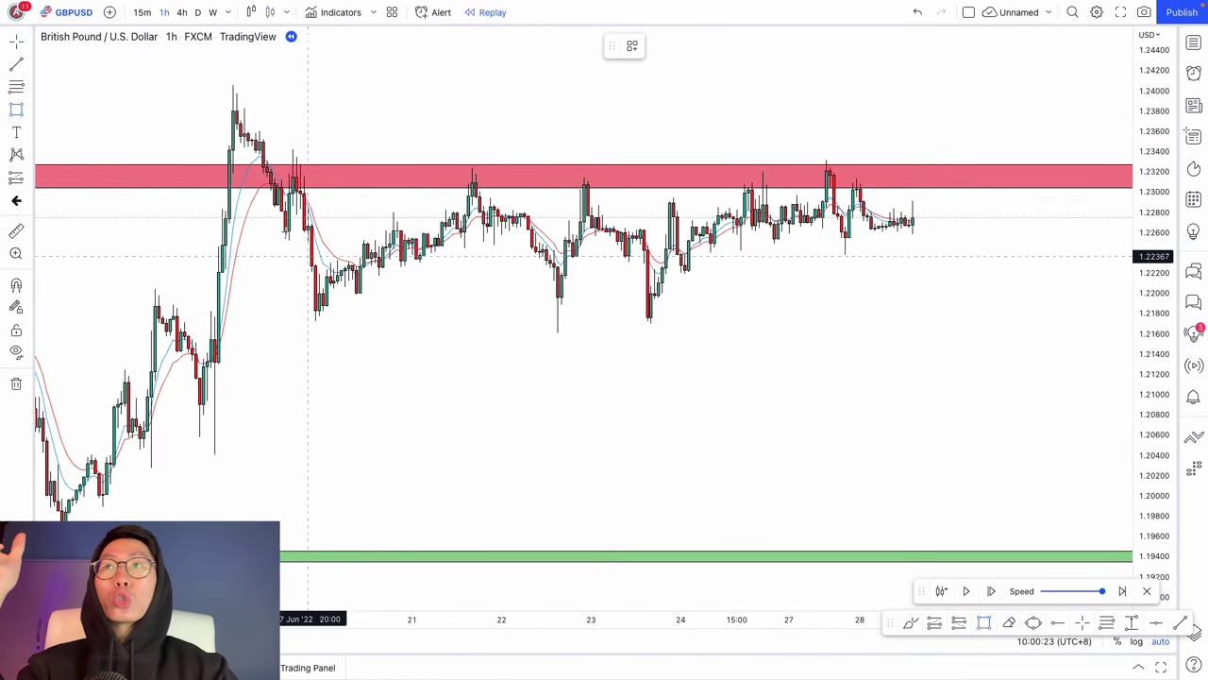
{"action": "left_click_drag", "start_coordinate": [188, 159], "coordinate": [1020, 324]}
{"action": "left_click", "coordinate": [386, 346]}
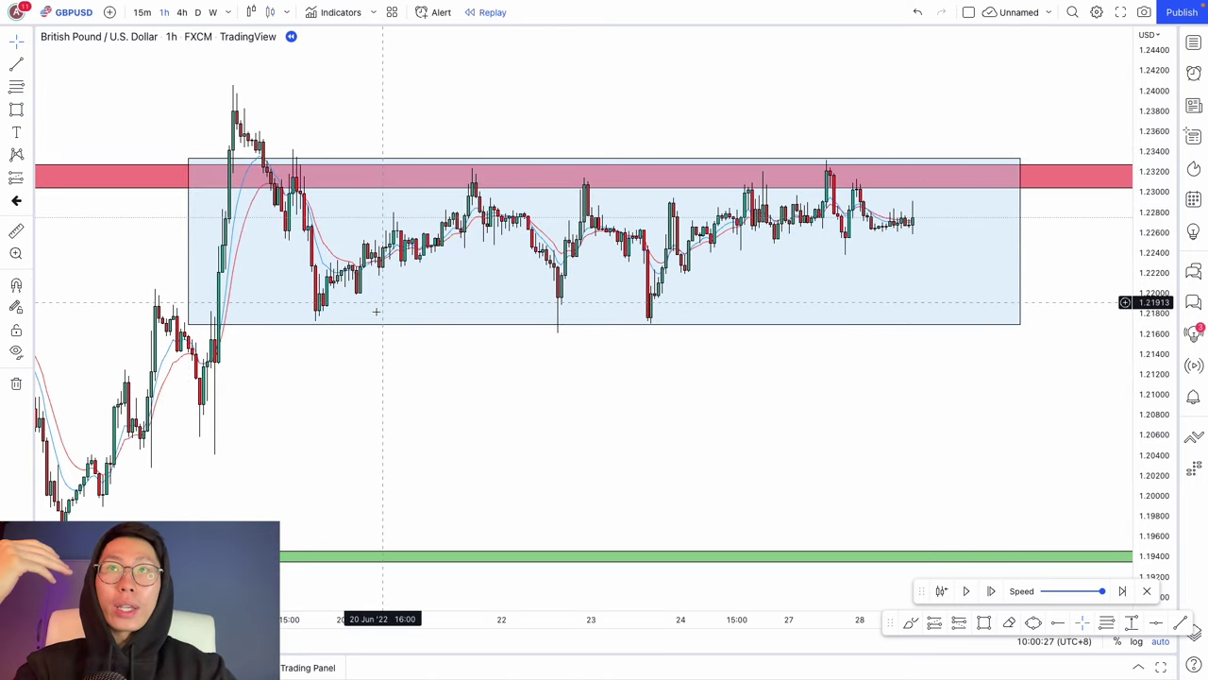
{"action": "left_click", "coordinate": [198, 162]}
{"action": "left_click_drag", "start_coordinate": [189, 158], "coordinate": [191, 167]}
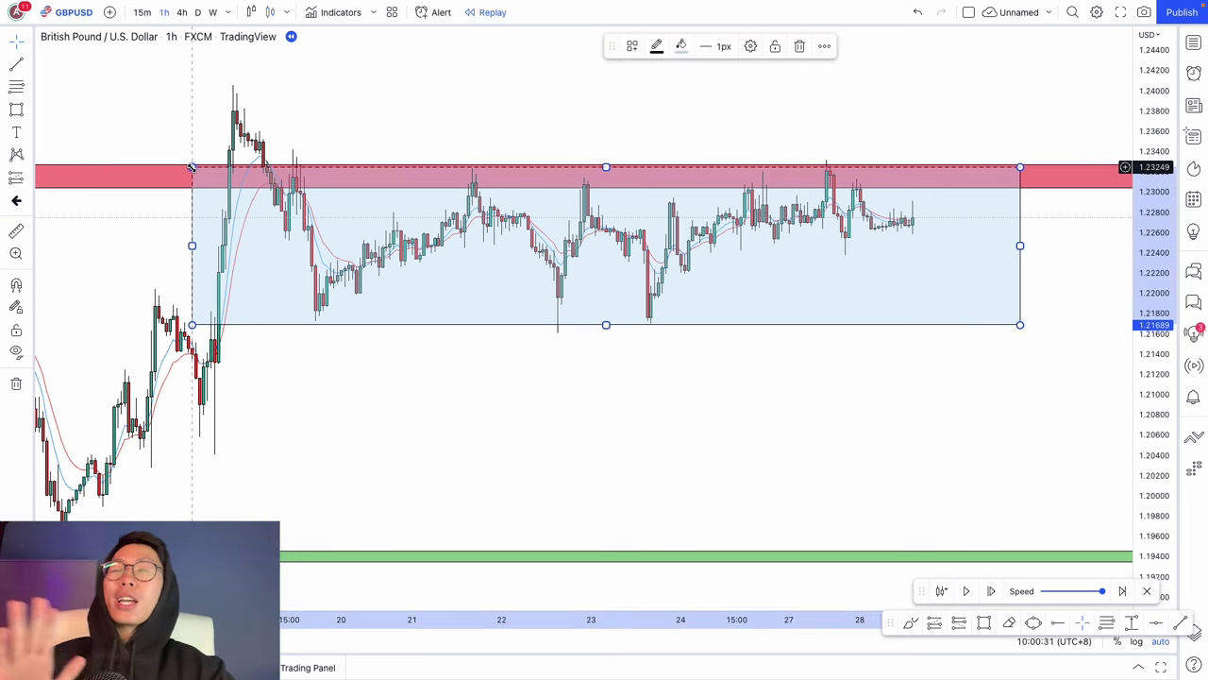
{"action": "left_click", "coordinate": [454, 368]}
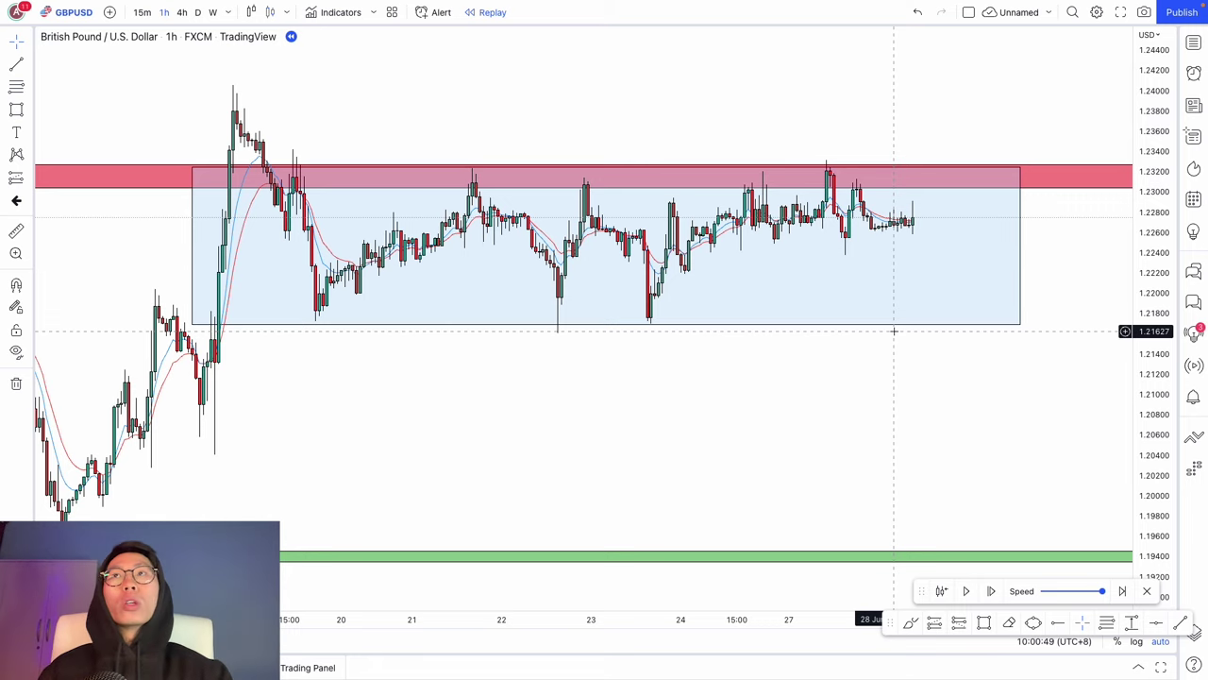
- Switch to the 15-minute chart and run the bar replay to the small bounce near the range's lower edge on 29 June
{"action": "left_click", "coordinate": [140, 13]}
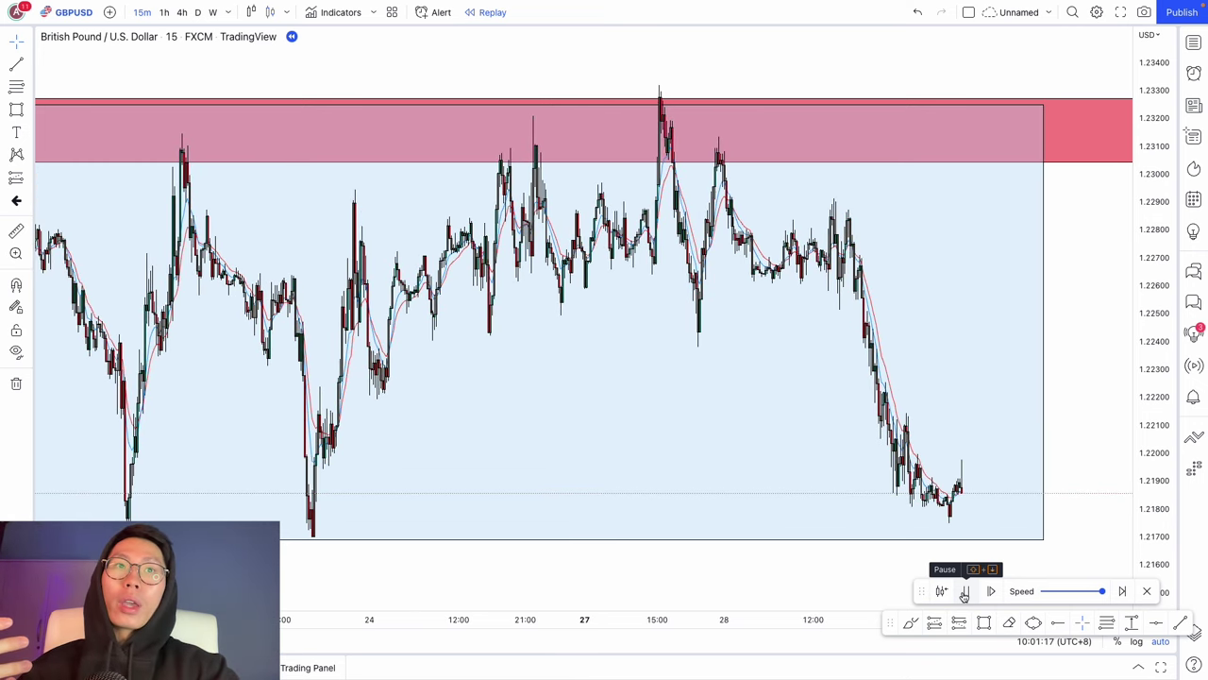
{"action": "left_click", "coordinate": [964, 593]}
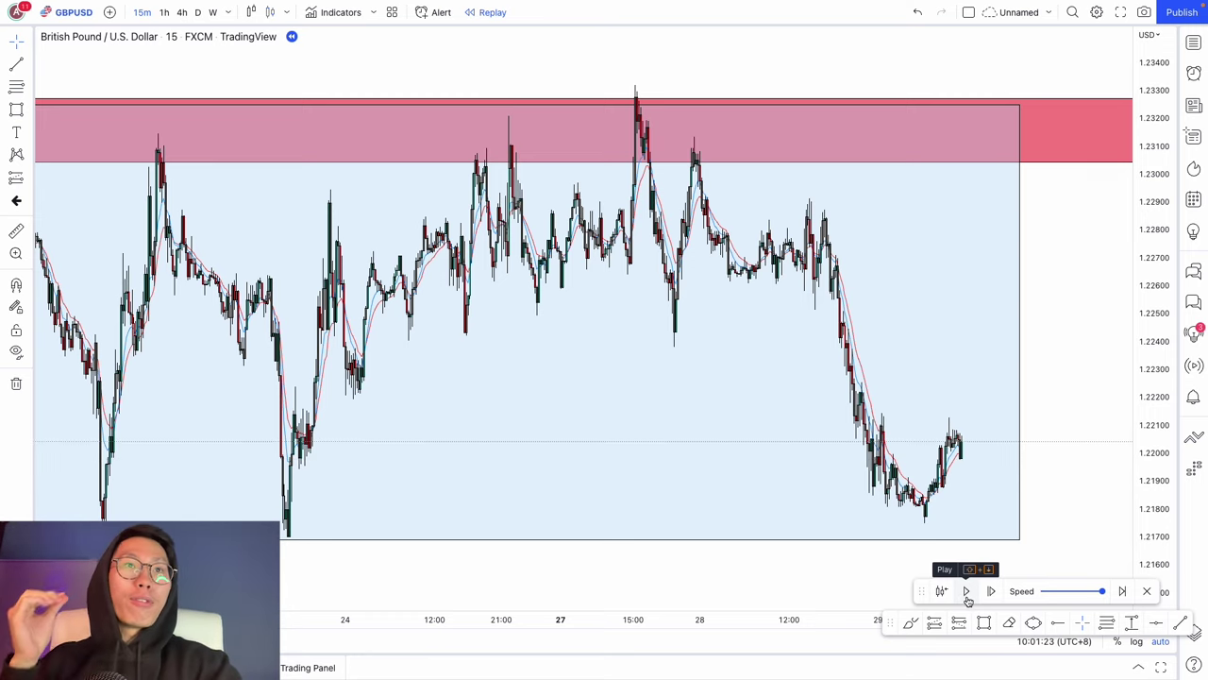
{"action": "scroll", "coordinate": [953, 528], "scroll_direction": "up", "scroll_amount": 5}
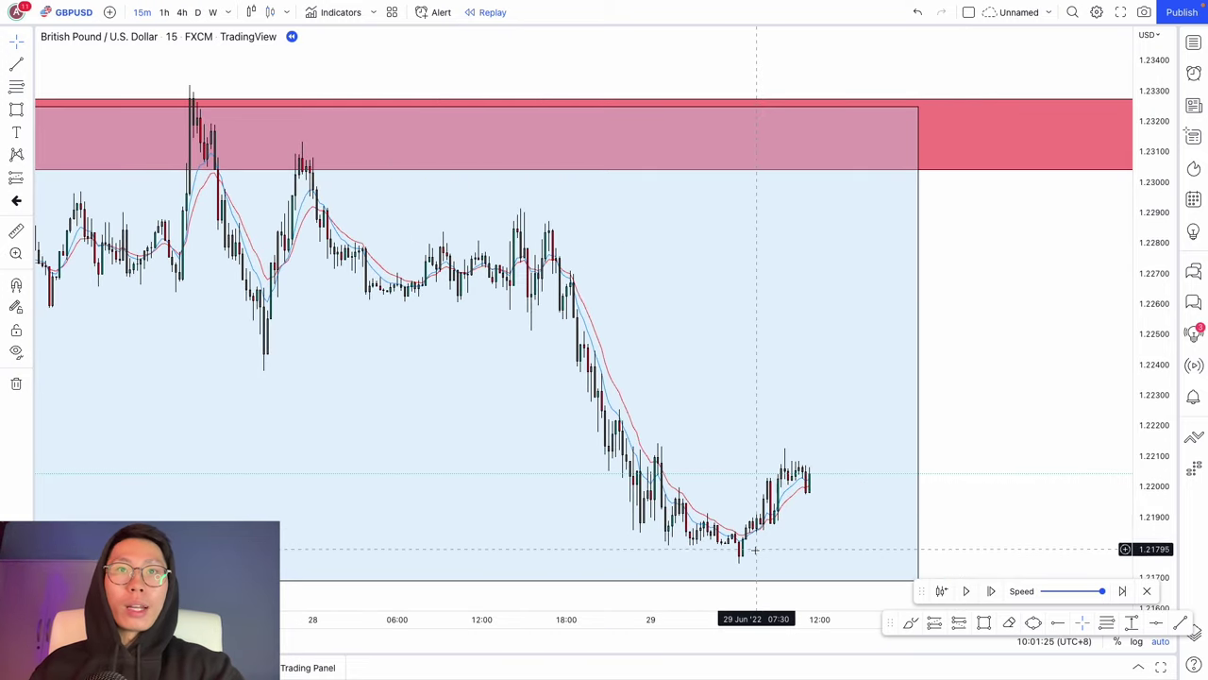
{"action": "scroll", "coordinate": [806, 472], "scroll_direction": "down", "scroll_amount": 5}
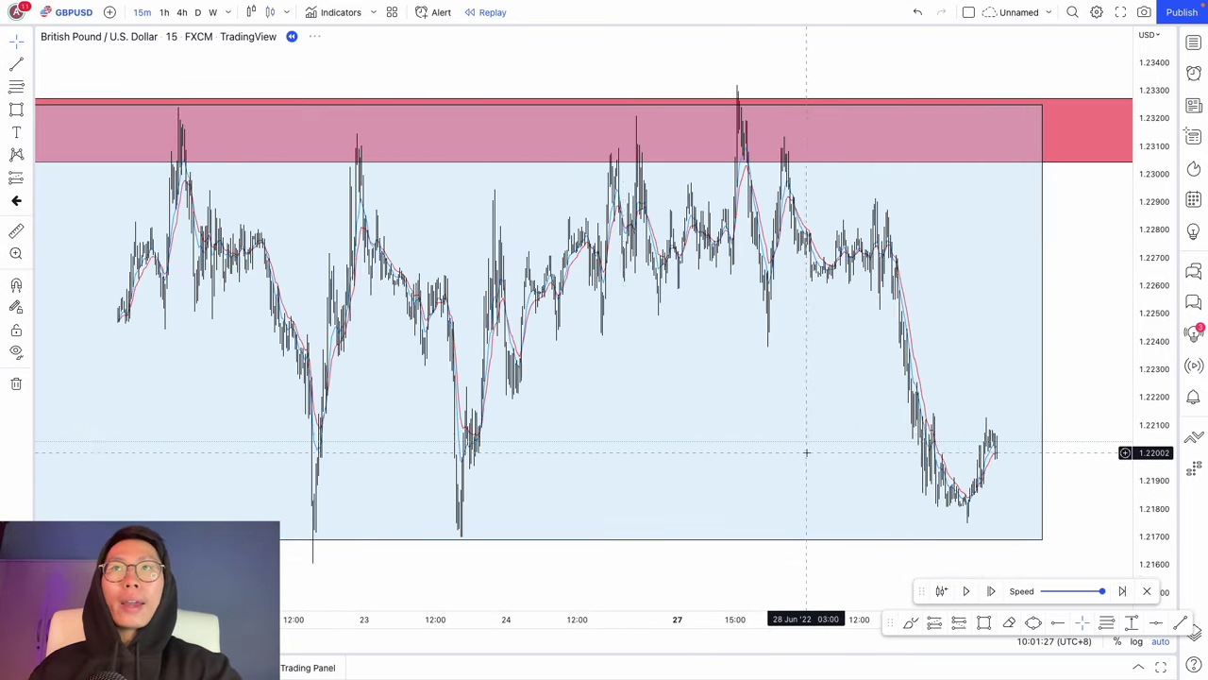
{"action": "scroll", "coordinate": [806, 452], "scroll_direction": "down", "scroll_amount": 3}
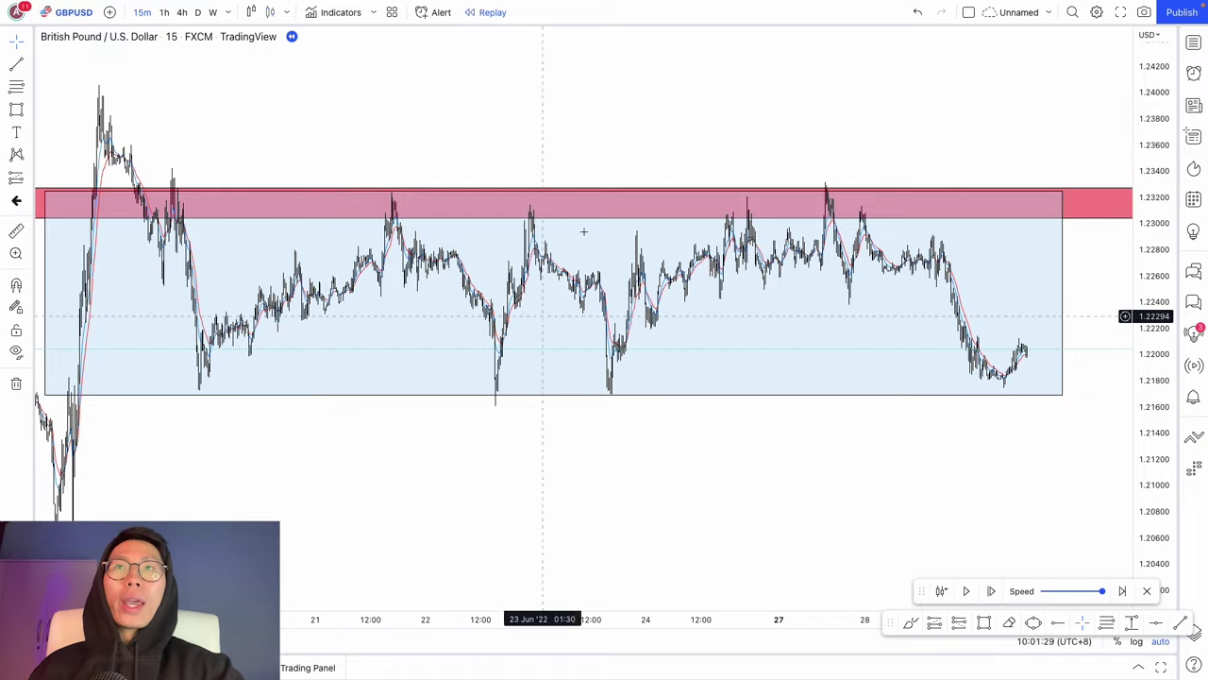
{"action": "scroll", "coordinate": [933, 308], "scroll_direction": "up", "scroll_amount": 3}
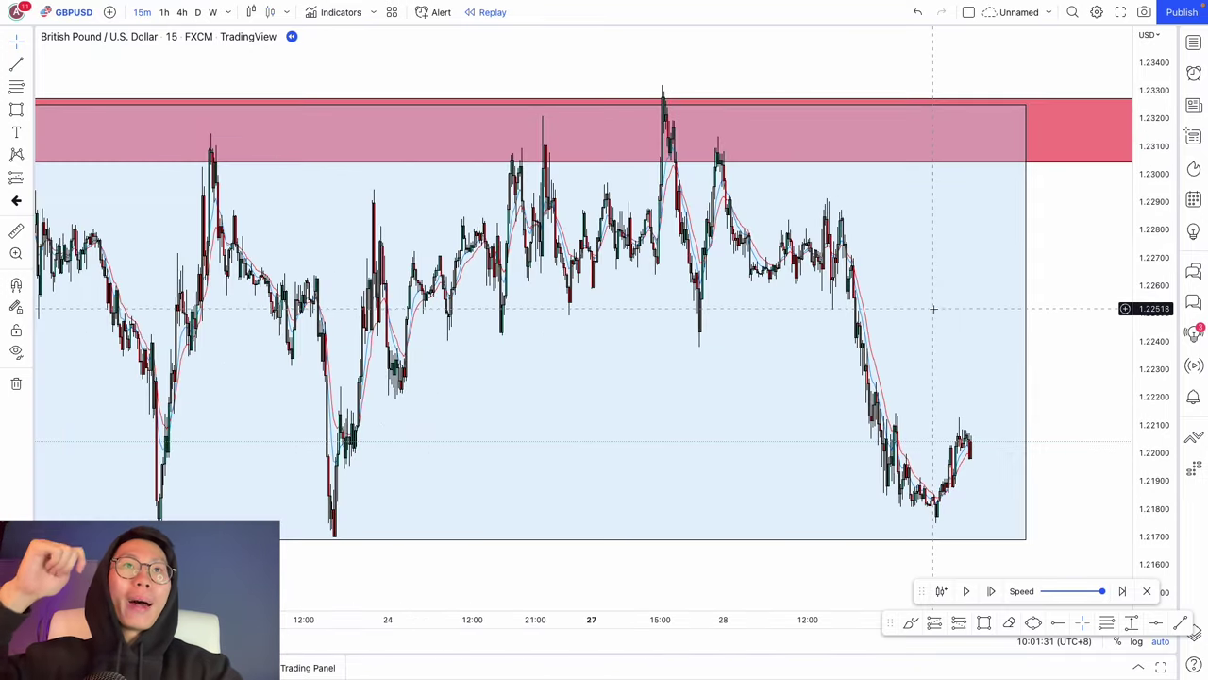
{"action": "scroll", "coordinate": [923, 462], "scroll_direction": "up", "scroll_amount": 2}
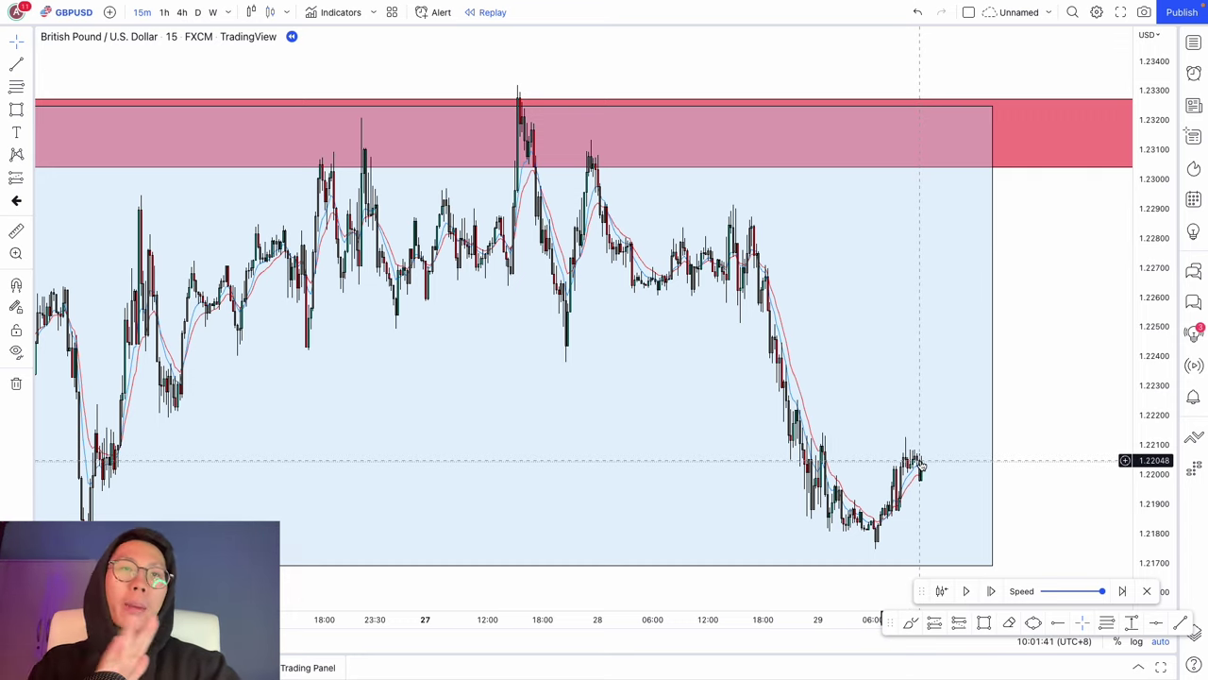
- Draw a smaller rectangle over the latest consolidation, about 1.22087 to 1.21944, and set its background to black
{"action": "scroll", "coordinate": [934, 482], "scroll_direction": "up", "scroll_amount": 5}
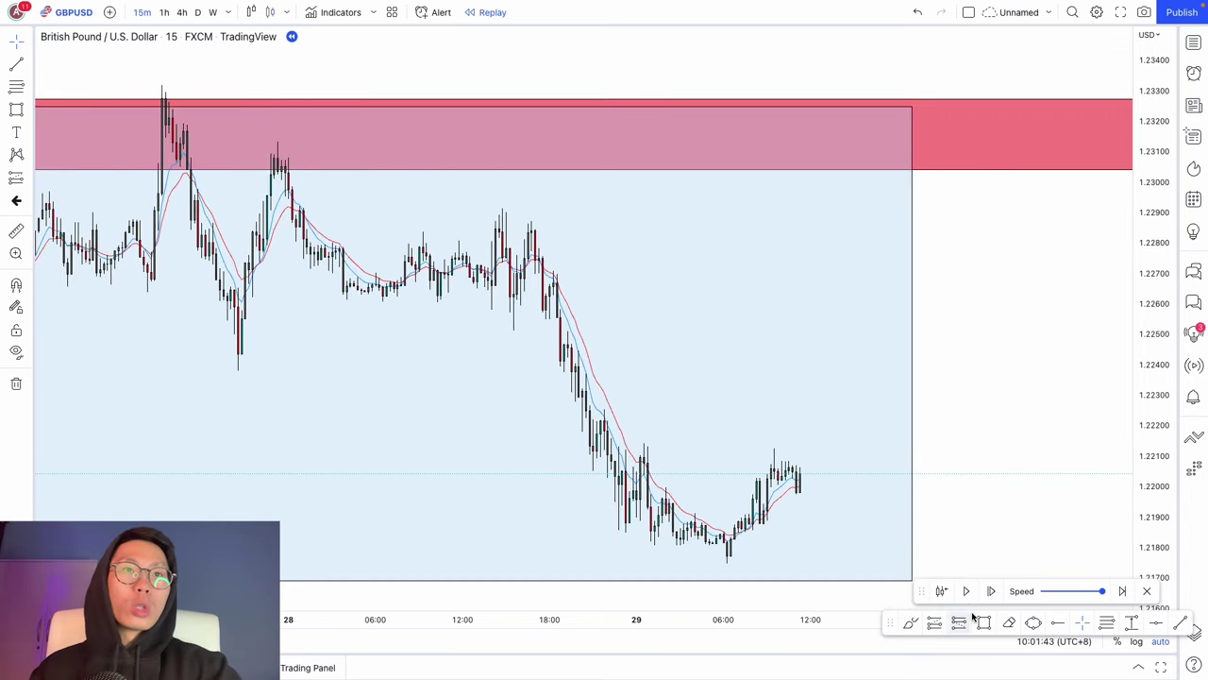
{"action": "left_click_drag", "start_coordinate": [734, 461], "coordinate": [897, 503]}
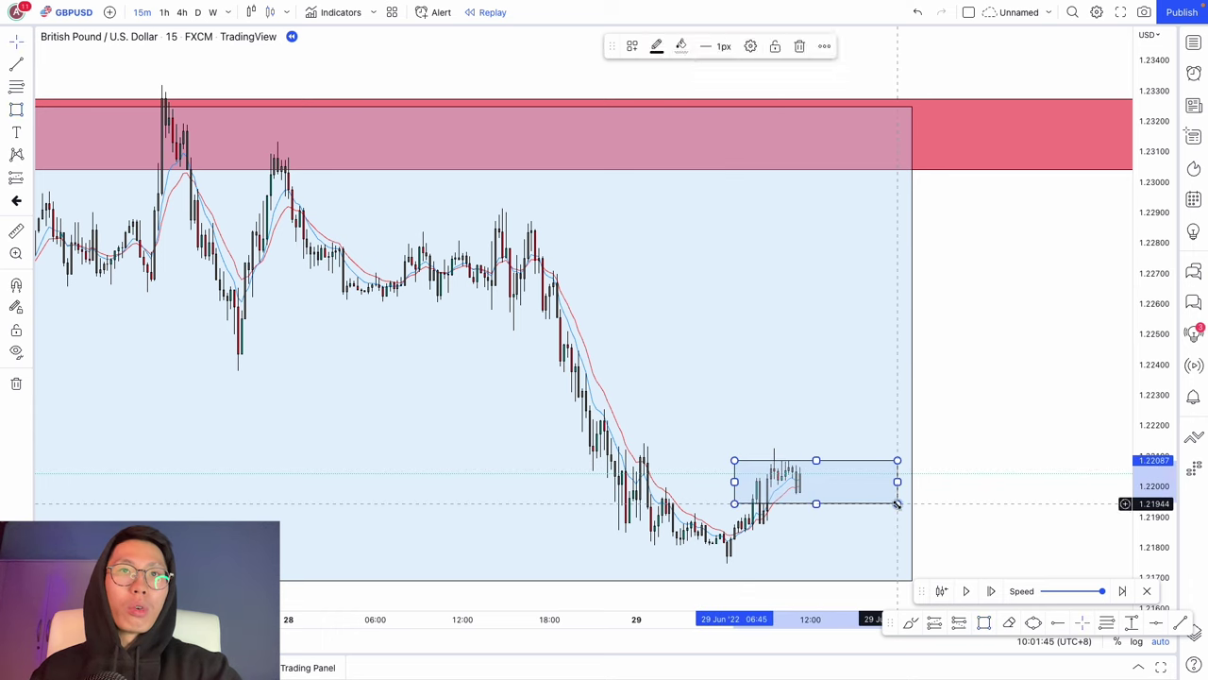
{"action": "double_click", "coordinate": [897, 503]}
{"action": "left_click", "coordinate": [585, 335]}
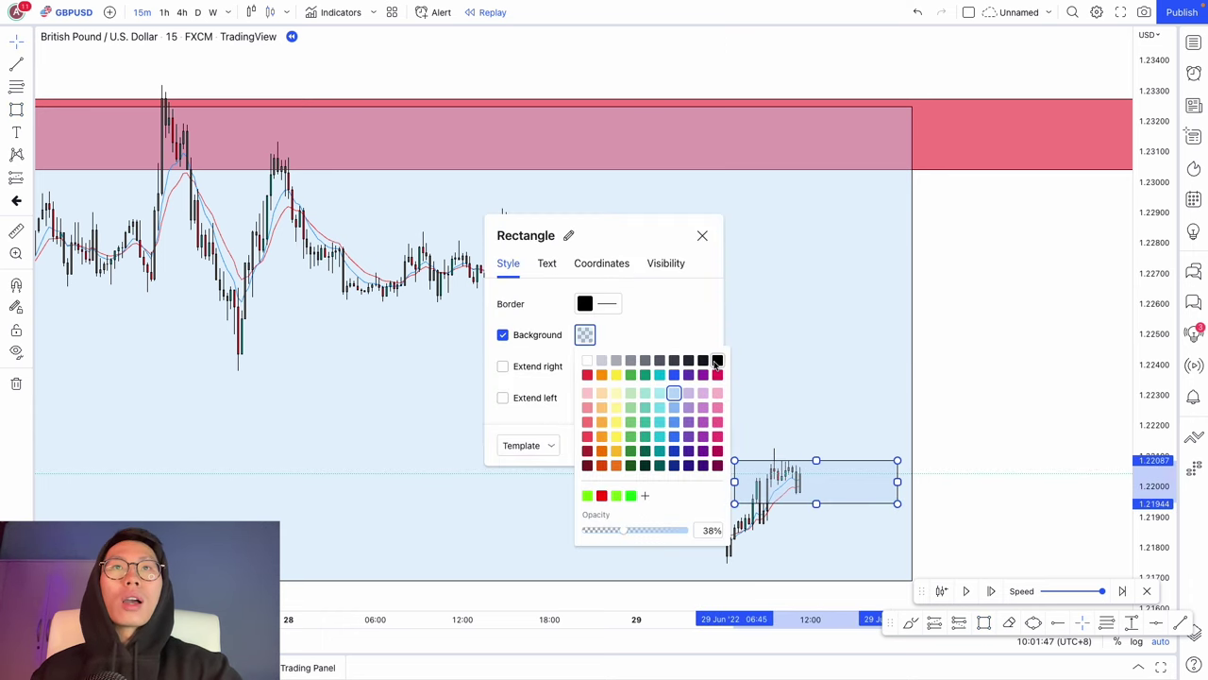
{"action": "left_click", "coordinate": [716, 361]}
{"action": "left_click", "coordinate": [693, 311]}
{"action": "left_click", "coordinate": [697, 447]}
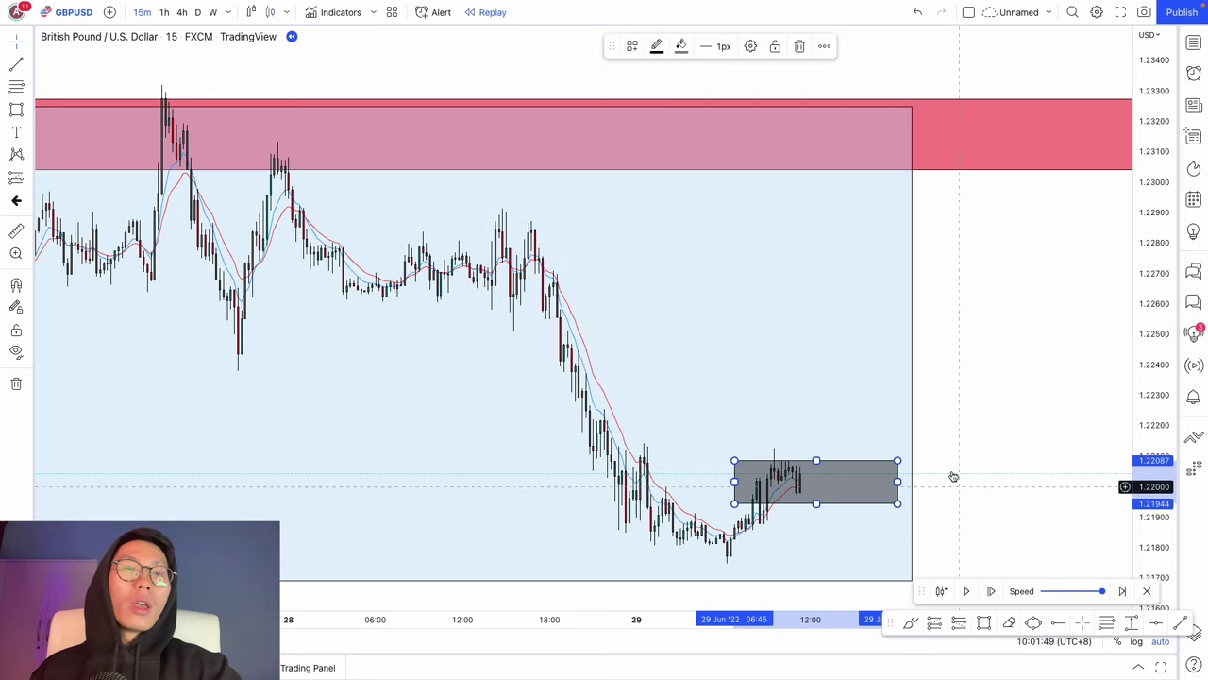
- Adjust the dark rectangle's edges to span from about 1.22112 down to 1.21931
{"action": "scroll", "coordinate": [949, 478], "scroll_direction": "up", "scroll_amount": 5}
{"action": "scroll", "coordinate": [555, 469], "scroll_direction": "up", "scroll_amount": 1}
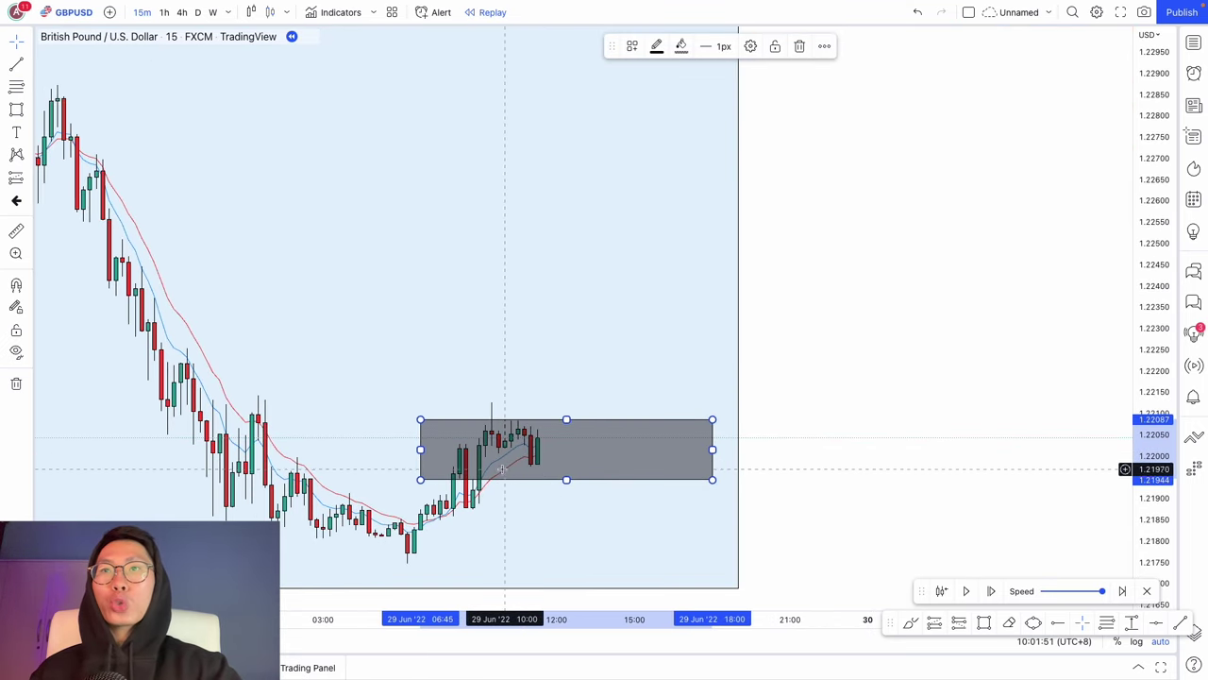
{"action": "left_click_drag", "start_coordinate": [565, 480], "coordinate": [565, 485]}
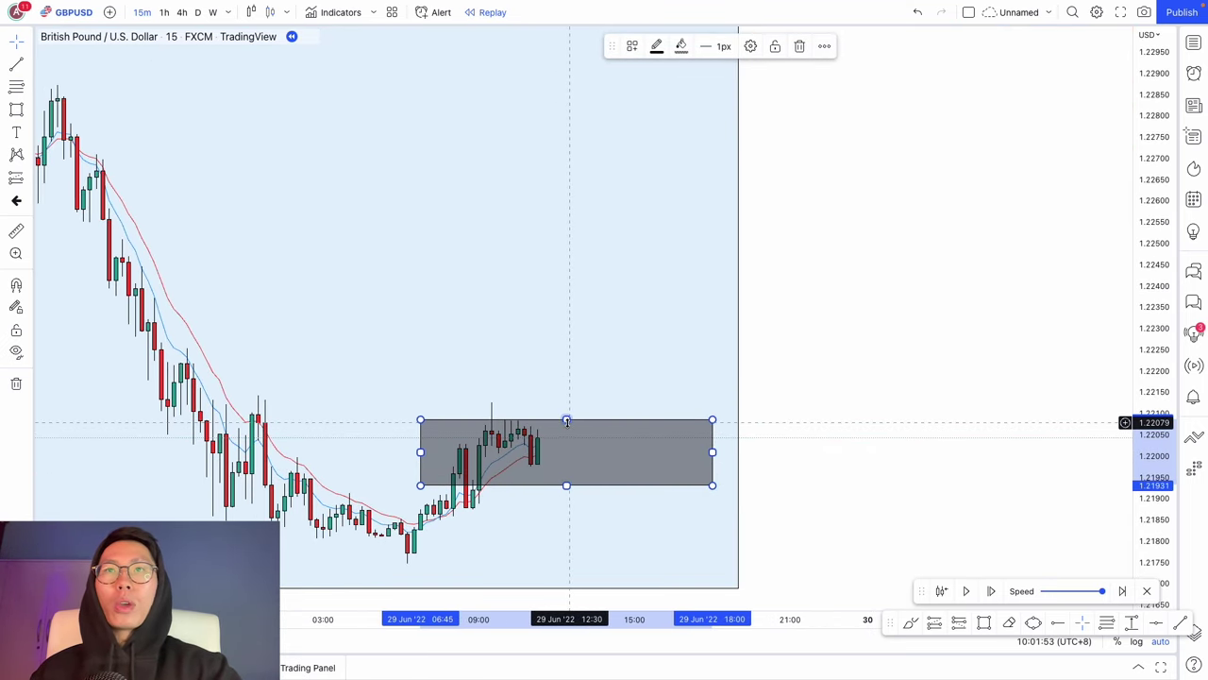
{"action": "left_click_drag", "start_coordinate": [566, 419], "coordinate": [566, 409]}
- Run the replay a few candles ahead and pause at the large red candle inside the dark rectangle
{"action": "left_click", "coordinate": [966, 591]}
{"action": "left_click", "coordinate": [964, 591]}
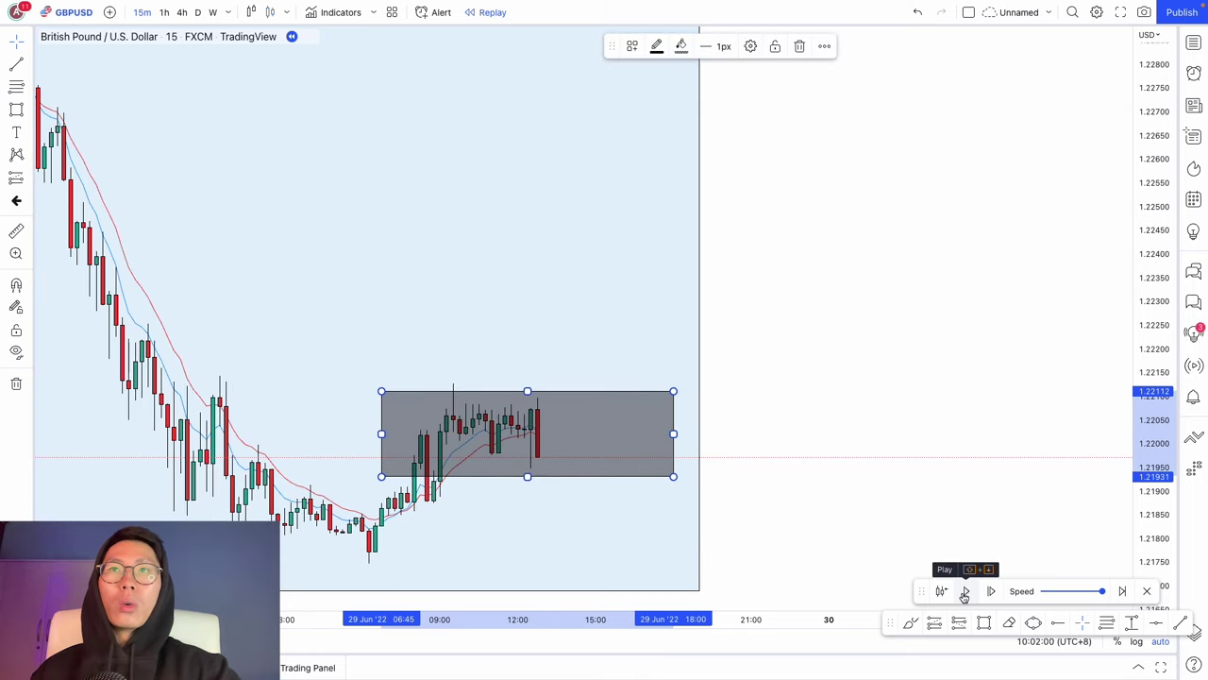
{"action": "scroll", "coordinate": [618, 463], "scroll_direction": "up", "scroll_amount": 2}
{"action": "left_click_drag", "start_coordinate": [789, 455], "coordinate": [976, 447]}
{"action": "scroll", "coordinate": [902, 464], "scroll_direction": "up", "scroll_amount": 2}
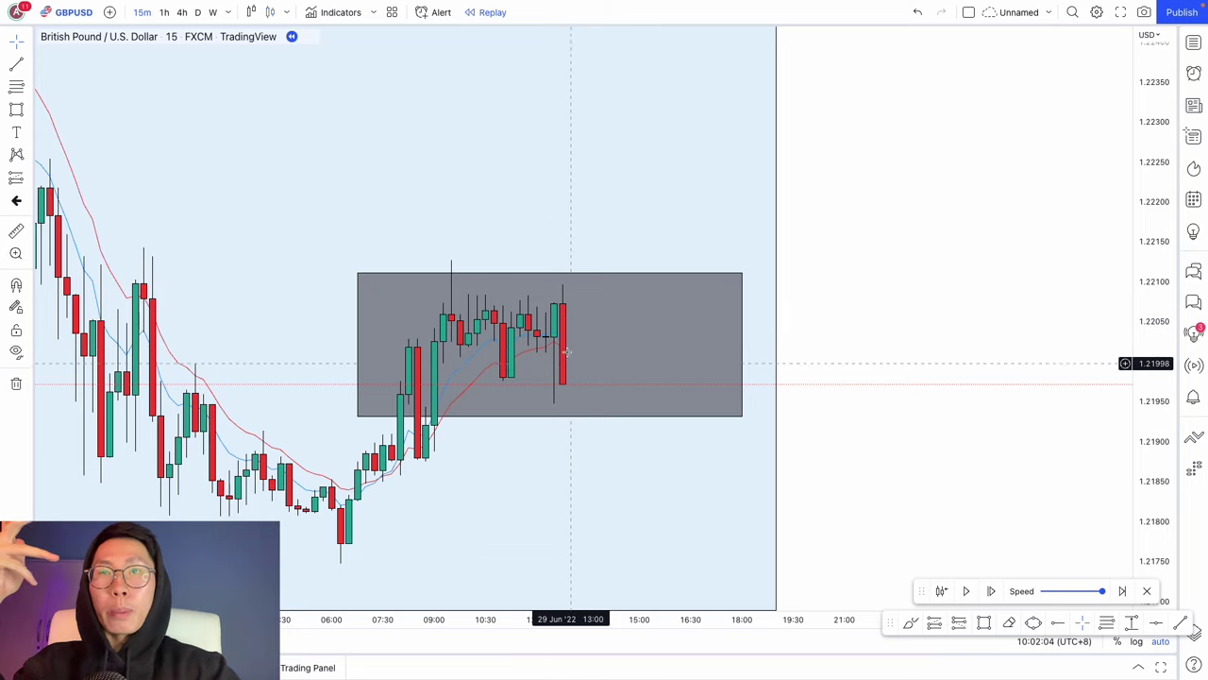
- Advance the replay until a candle's wick pierces the dark rectangle's lower edge, and pause to examine it
{"action": "scroll", "coordinate": [577, 361], "scroll_direction": "down", "scroll_amount": 3}
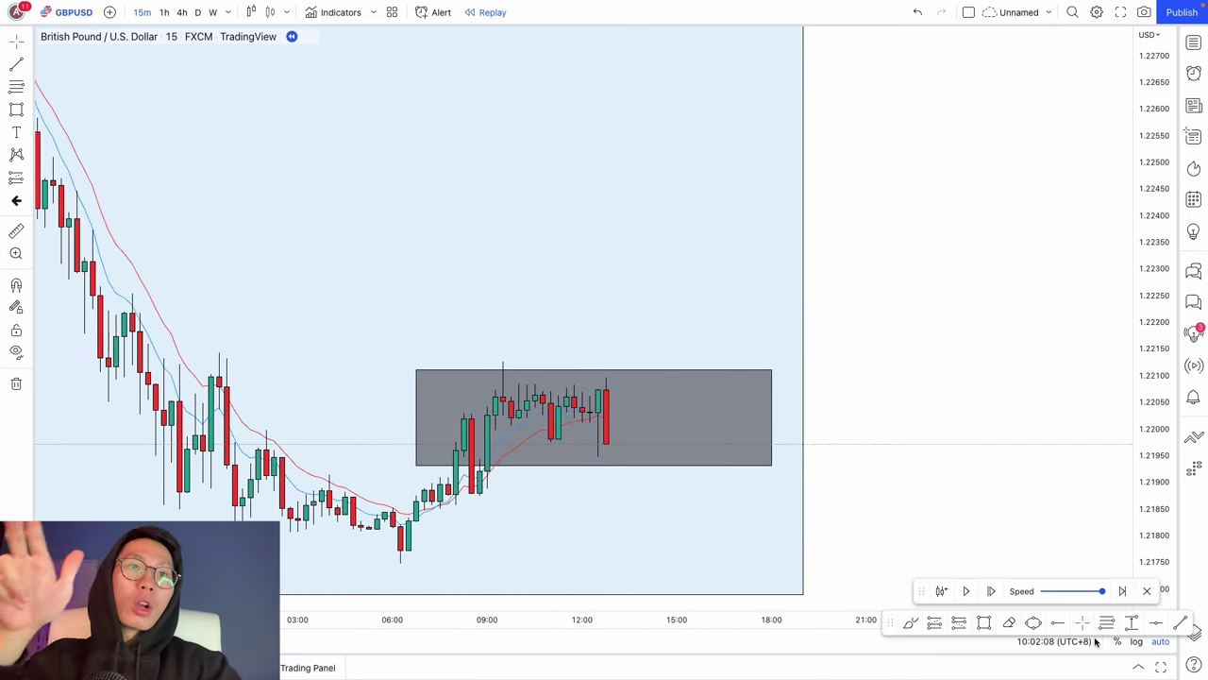
{"action": "left_click", "coordinate": [967, 594]}
{"action": "left_click", "coordinate": [967, 595]}
{"action": "scroll", "coordinate": [809, 502], "scroll_direction": "up", "scroll_amount": 2}
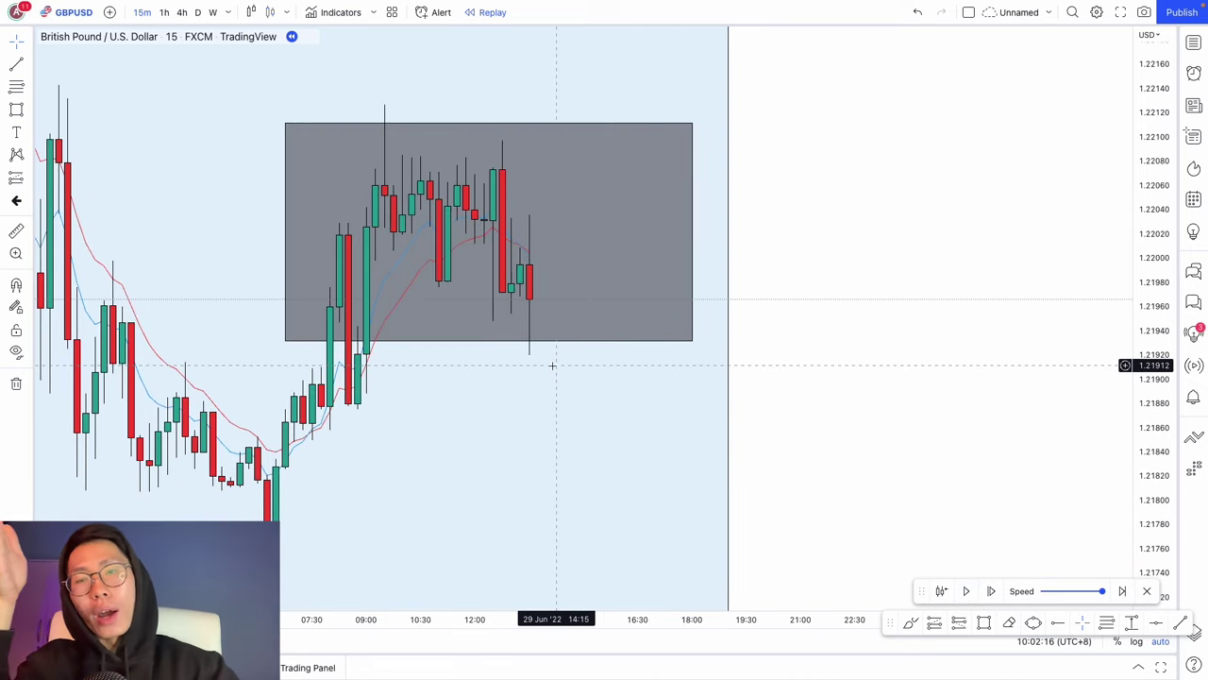
{"action": "scroll", "coordinate": [546, 364], "scroll_direction": "down", "scroll_amount": 5}
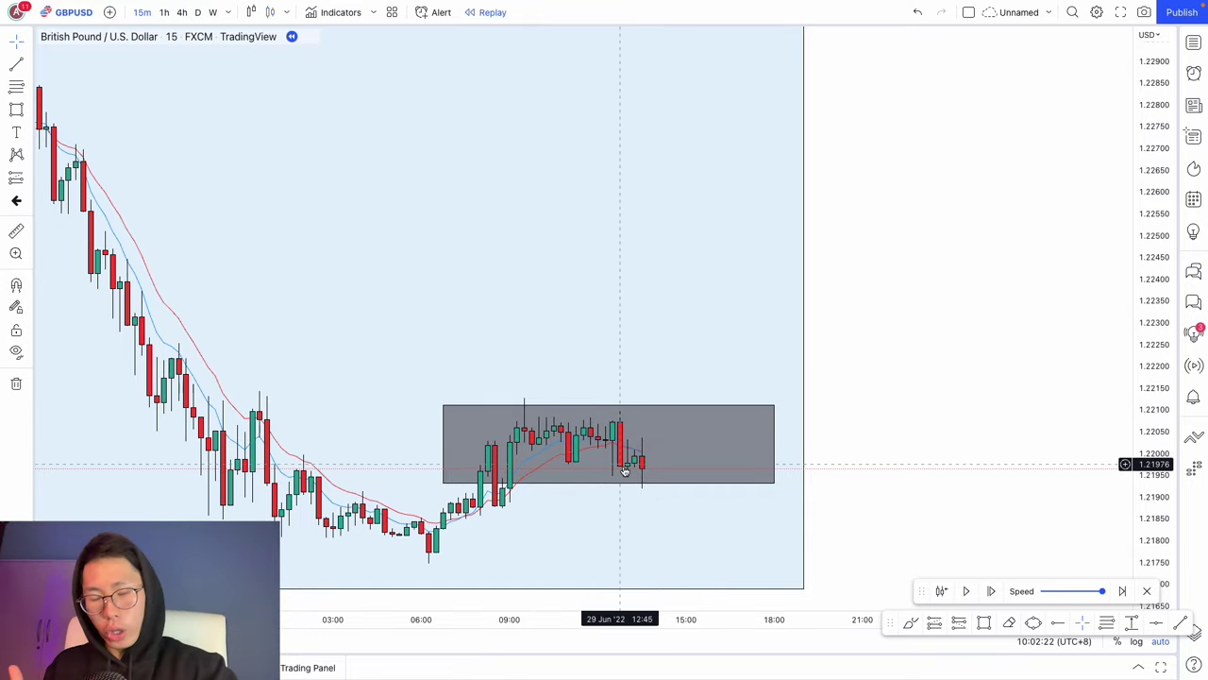
- Place a short position with its entry at the dark rectangle's lower edge, 1.21931, and set its stop at 1.22157
{"action": "left_click", "coordinate": [960, 627]}
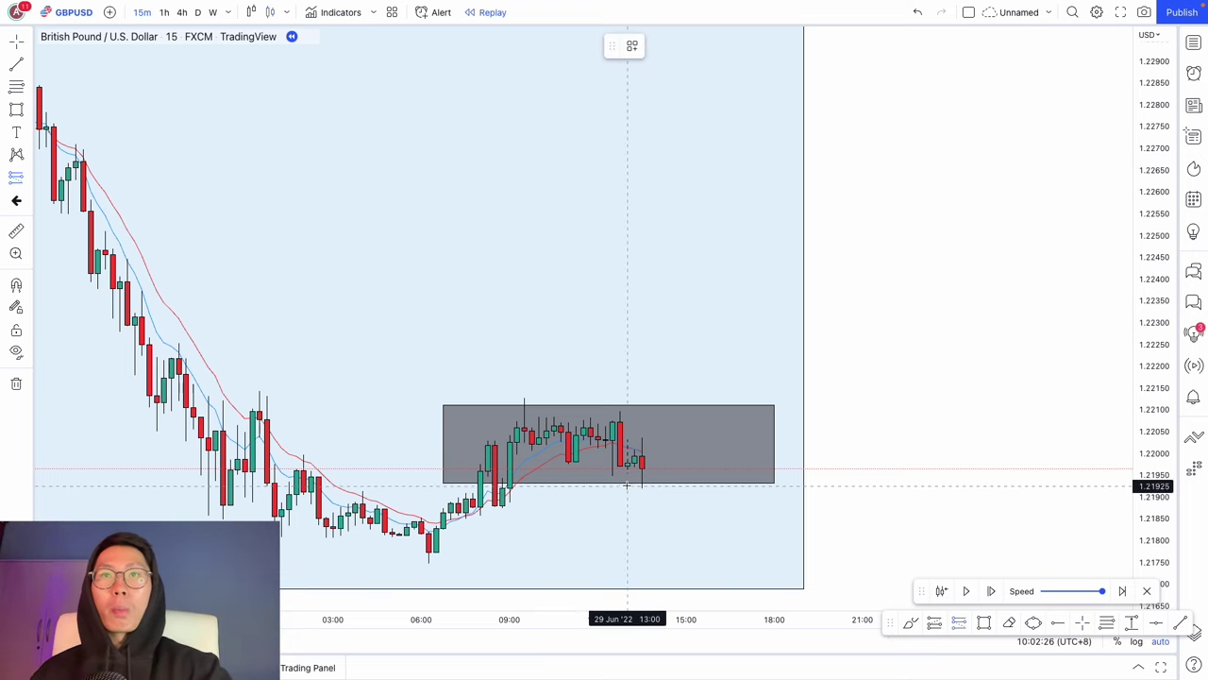
{"action": "left_click", "coordinate": [626, 482]}
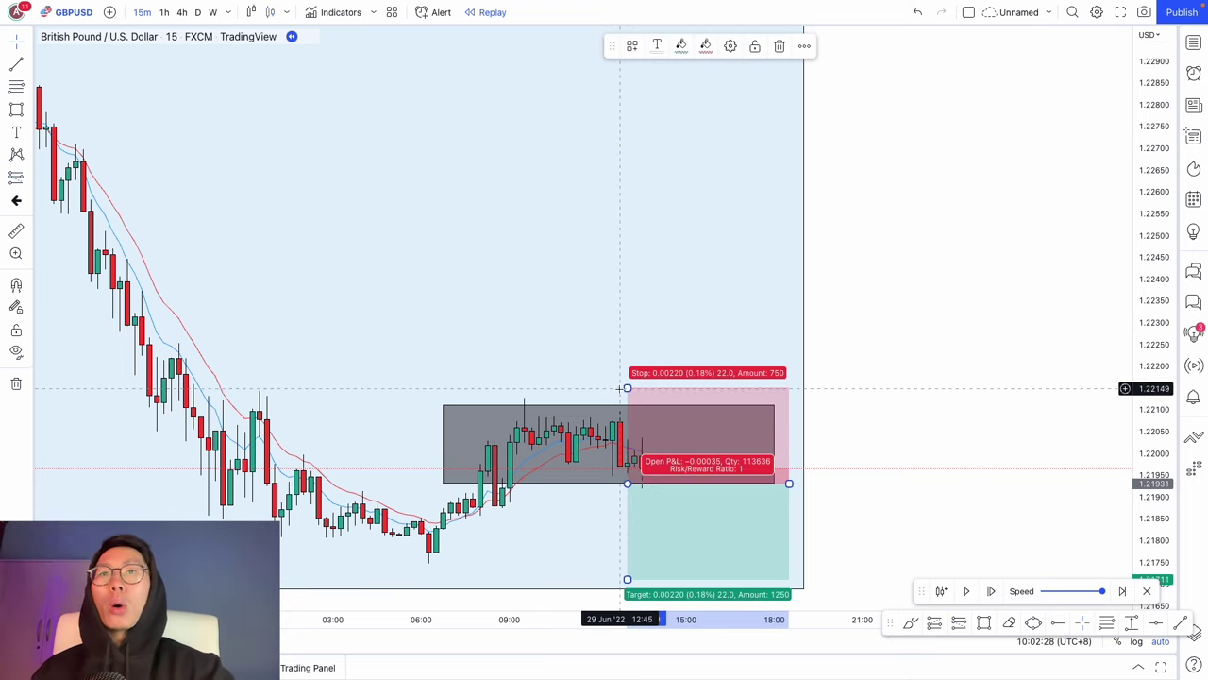
{"action": "mouse_move", "coordinate": [627, 388]}
{"action": "left_mouse_down"}
{"action": "mouse_move", "coordinate": [626, 413]}
{"action": "mouse_move", "coordinate": [627, 382]}
{"action": "left_mouse_up"}
{"action": "scroll", "coordinate": [701, 444], "scroll_direction": "down", "scroll_amount": 2}
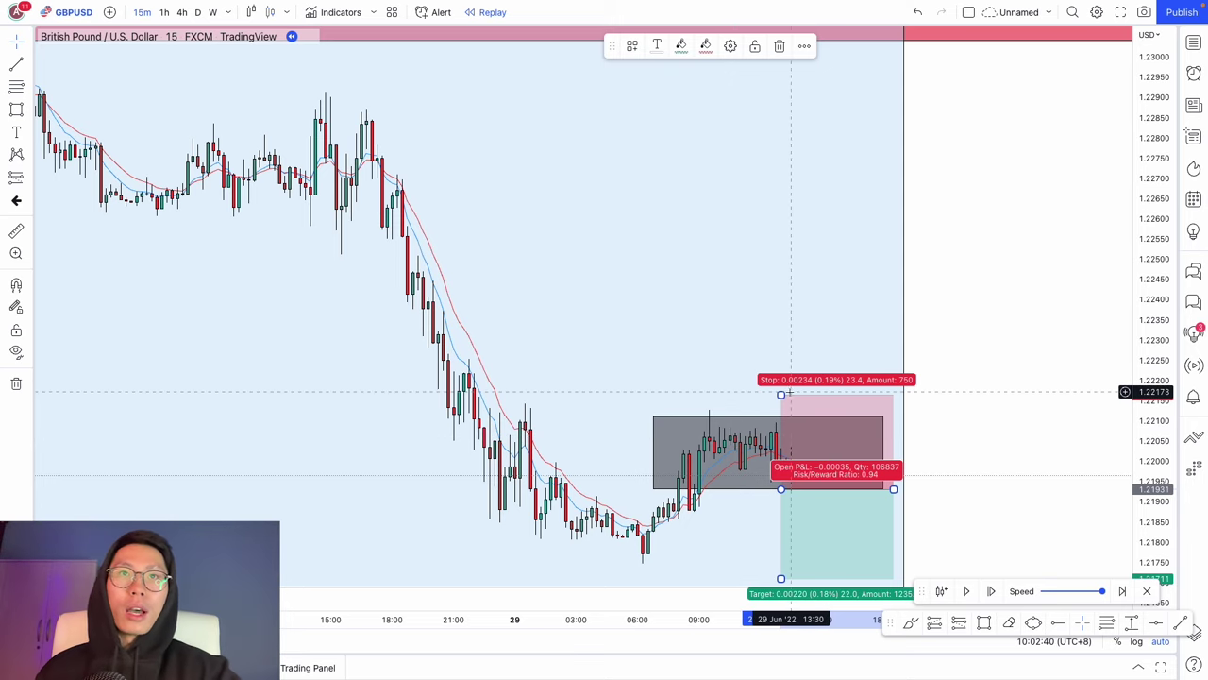
{"action": "left_click_drag", "start_coordinate": [781, 394], "coordinate": [781, 396]}
- Switch to the 1-hour chart and extend the short position's target down to the green support zone
{"action": "scroll", "coordinate": [1064, 283], "scroll_direction": "down", "scroll_amount": 3}
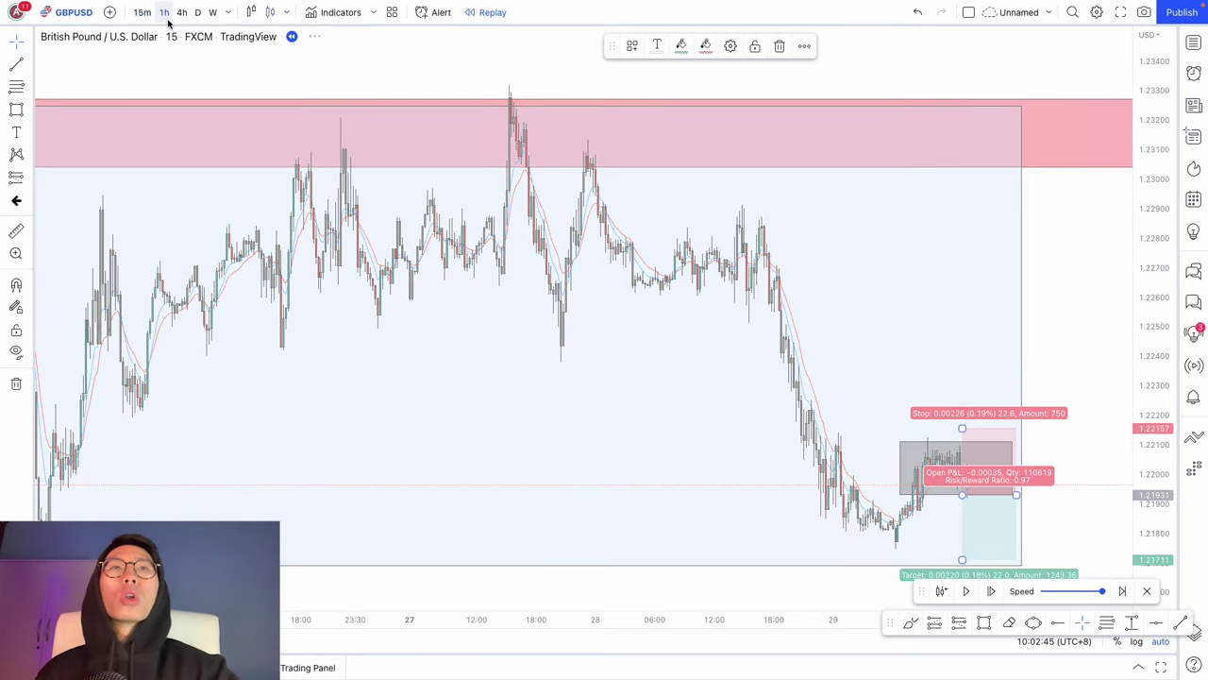
{"action": "left_click", "coordinate": [165, 13]}
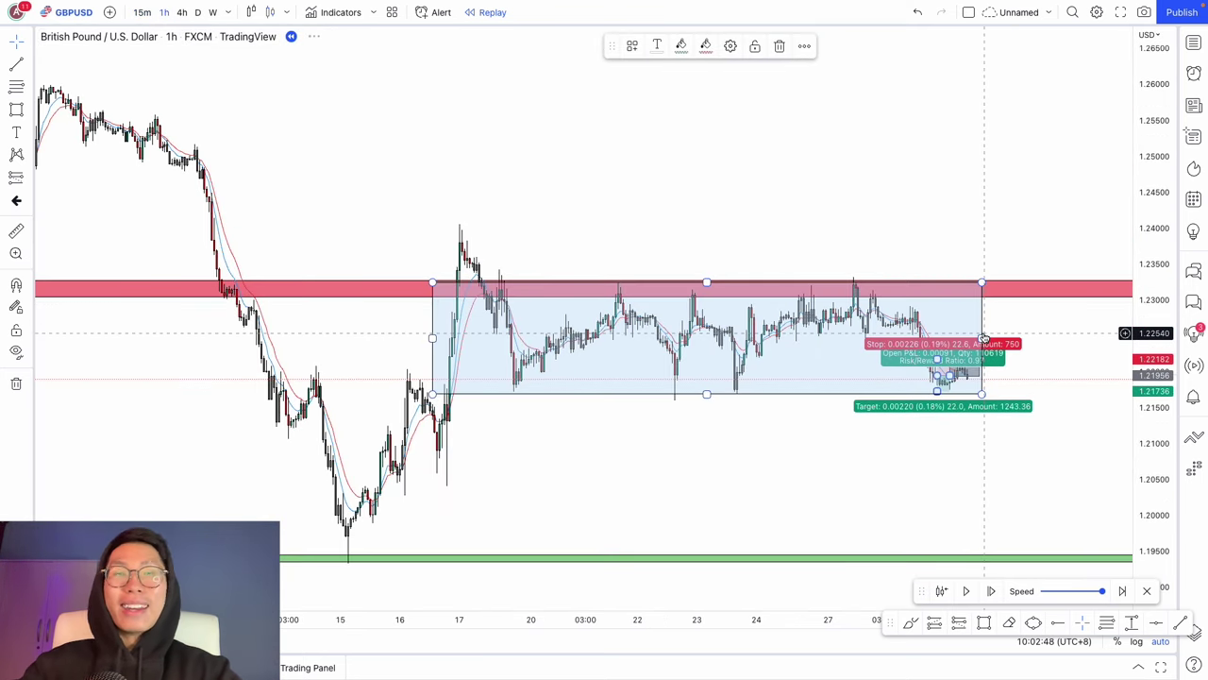
{"action": "left_click", "coordinate": [1006, 449]}
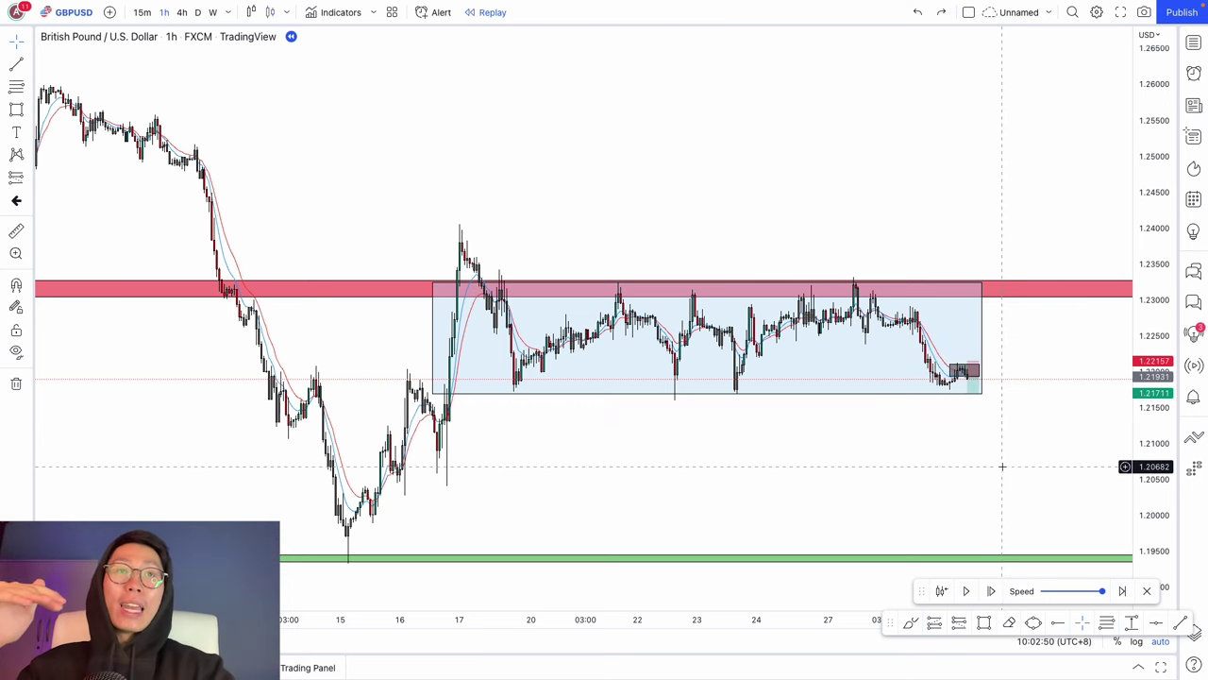
{"action": "scroll", "coordinate": [1002, 466], "scroll_direction": "up", "scroll_amount": 1}
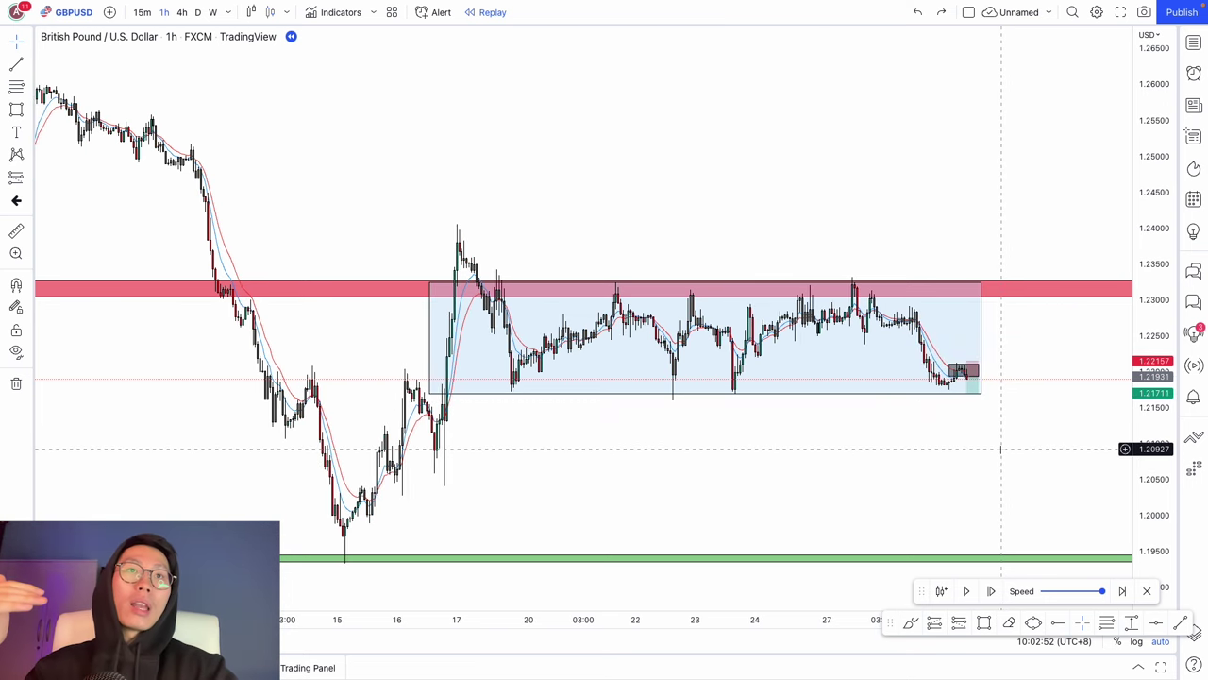
{"action": "scroll", "coordinate": [1001, 451], "scroll_direction": "up", "scroll_amount": 2}
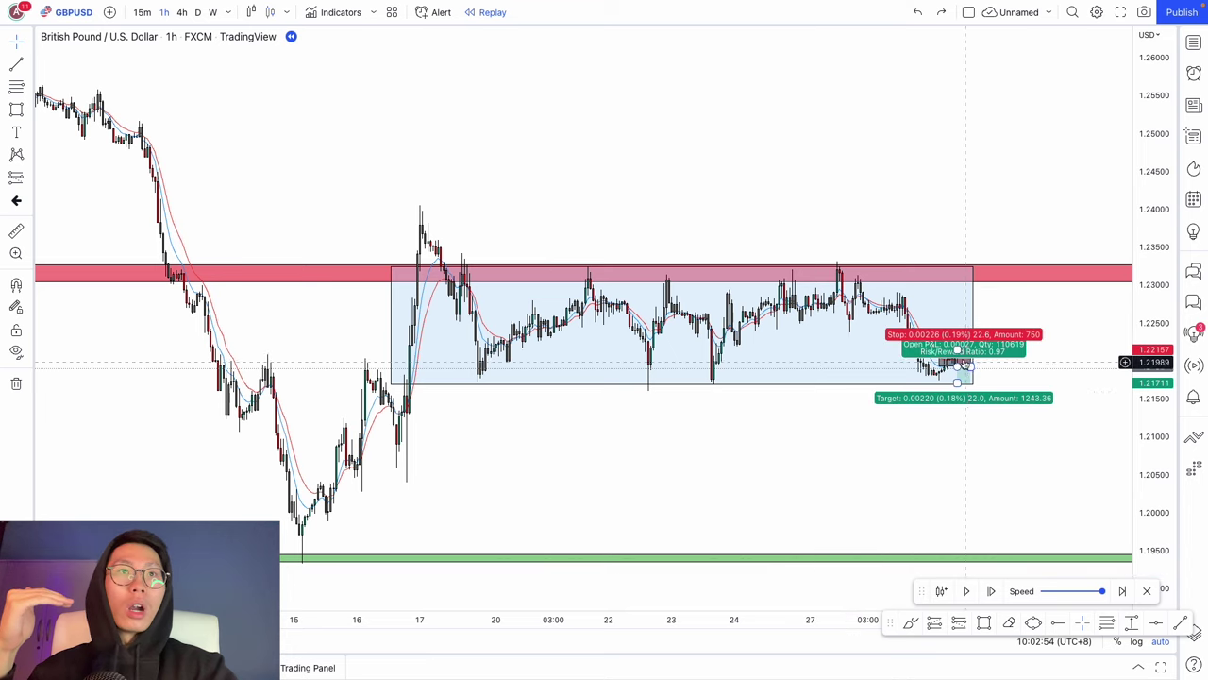
{"action": "left_click_drag", "start_coordinate": [960, 434], "coordinate": [957, 559]}
- Stretch the large blue range rectangle's right edge to about the end of the short position
{"action": "scroll", "coordinate": [1028, 387], "scroll_direction": "up", "scroll_amount": 1}
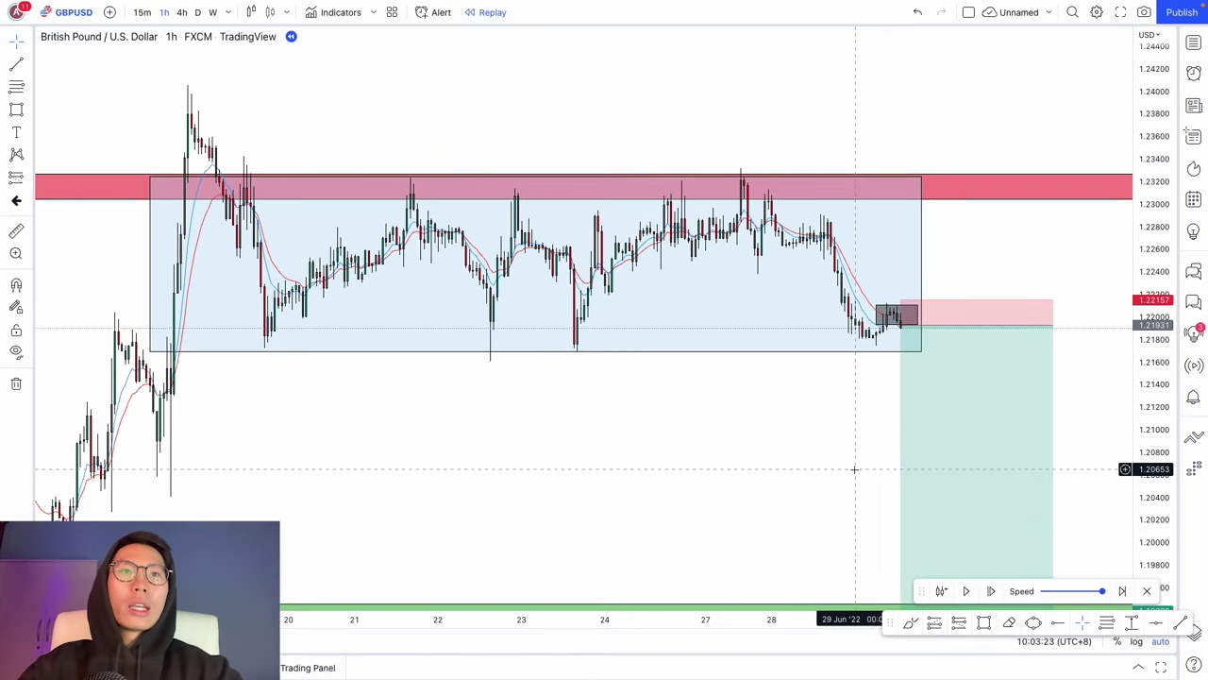
{"action": "scroll", "coordinate": [854, 469], "scroll_direction": "up", "scroll_amount": 1}
{"action": "left_click", "coordinate": [918, 267]}
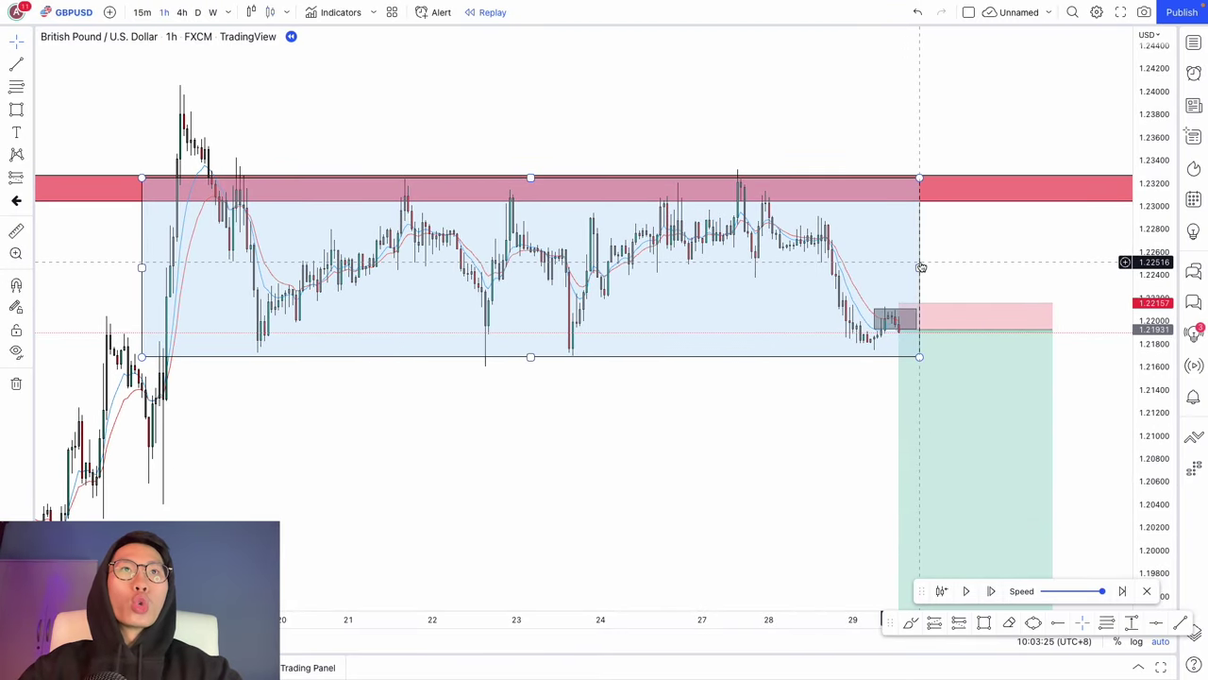
{"action": "left_click_drag", "start_coordinate": [920, 267], "coordinate": [1046, 268]}
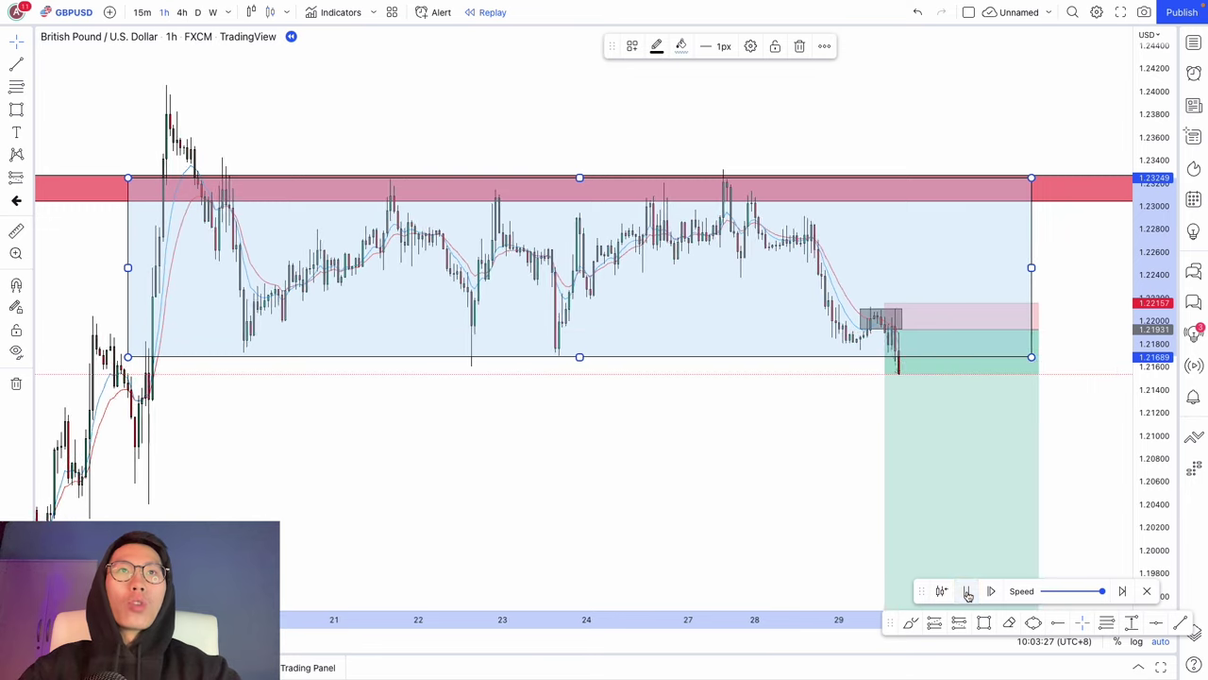
- Run the replay until price pulls back up to the blue rectangle's lower edge around the start of July, and pause it
{"action": "left_click", "coordinate": [966, 592]}
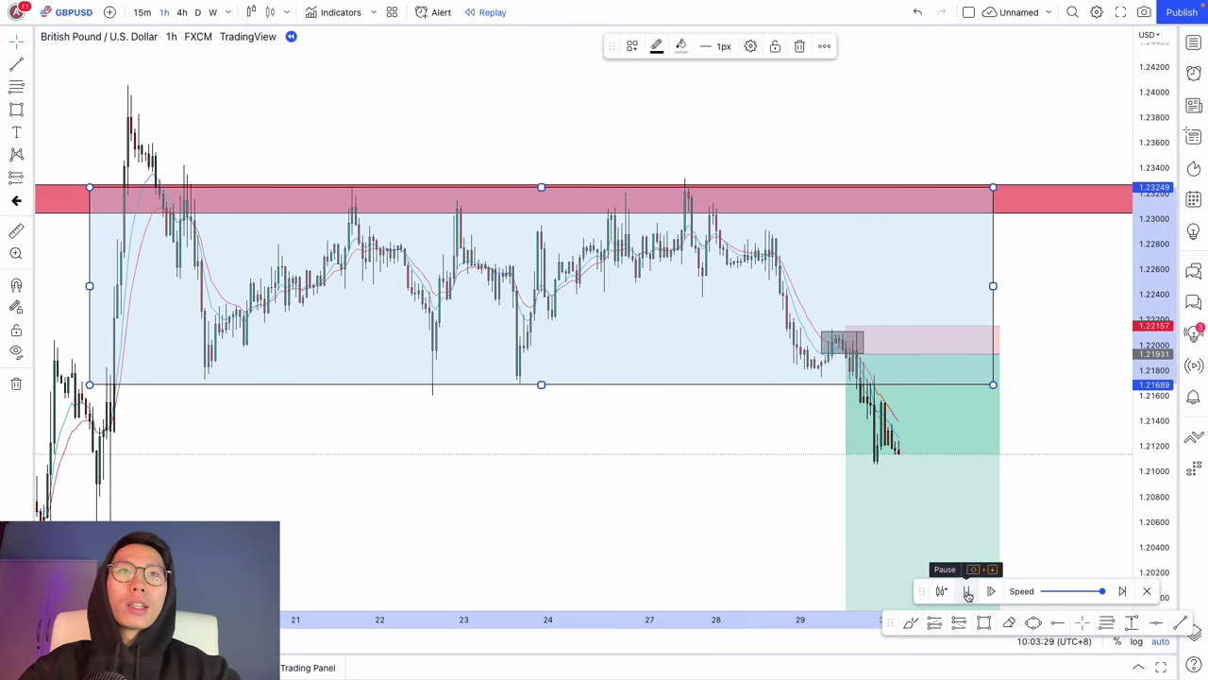
{"action": "left_click", "coordinate": [966, 593]}
{"action": "left_click", "coordinate": [967, 593]}
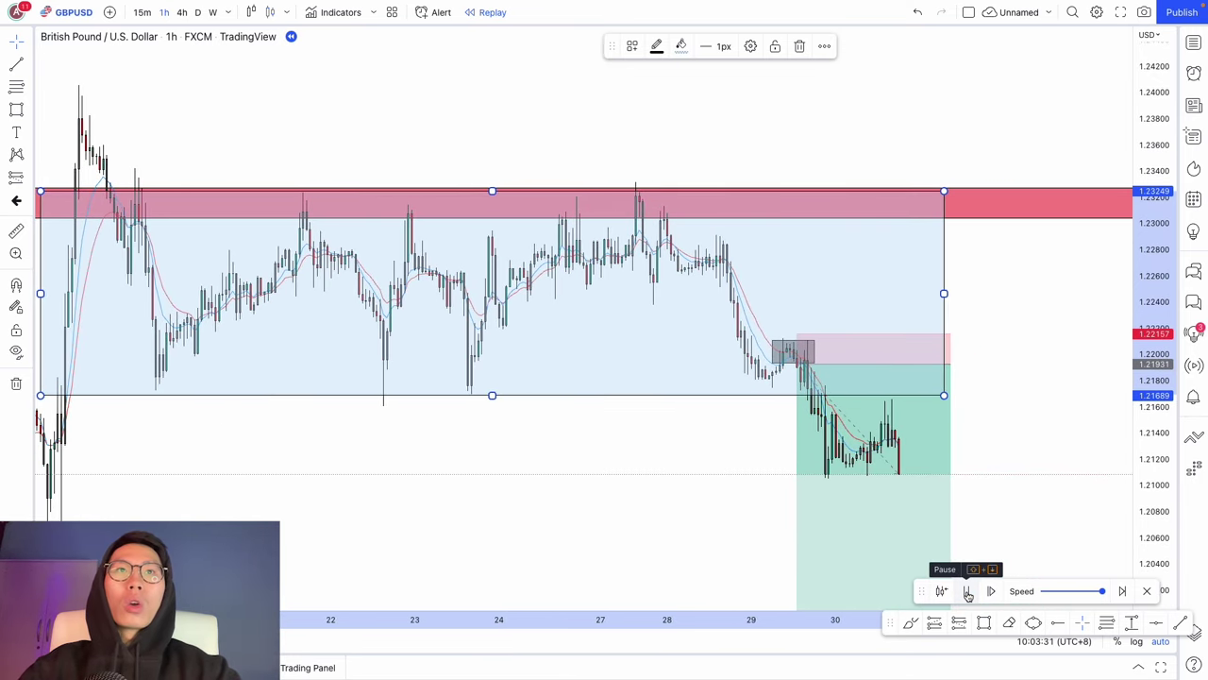
{"action": "left_click", "coordinate": [967, 592]}
{"action": "scroll", "coordinate": [947, 437], "scroll_direction": "up", "scroll_amount": 3}
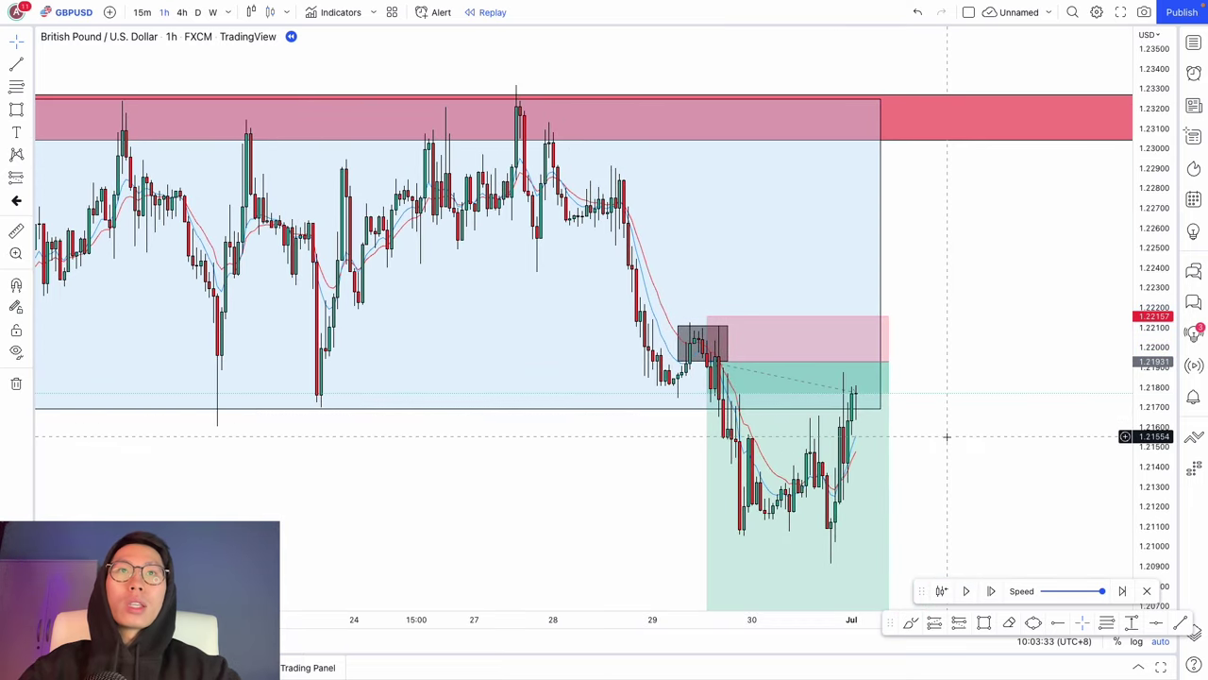
- Stretch the blue range rectangle's right edge well past the short position, and raise the position's stop to 1.22181
{"action": "scroll", "coordinate": [914, 399], "scroll_direction": "down", "scroll_amount": 3}
{"action": "left_click", "coordinate": [936, 278]}
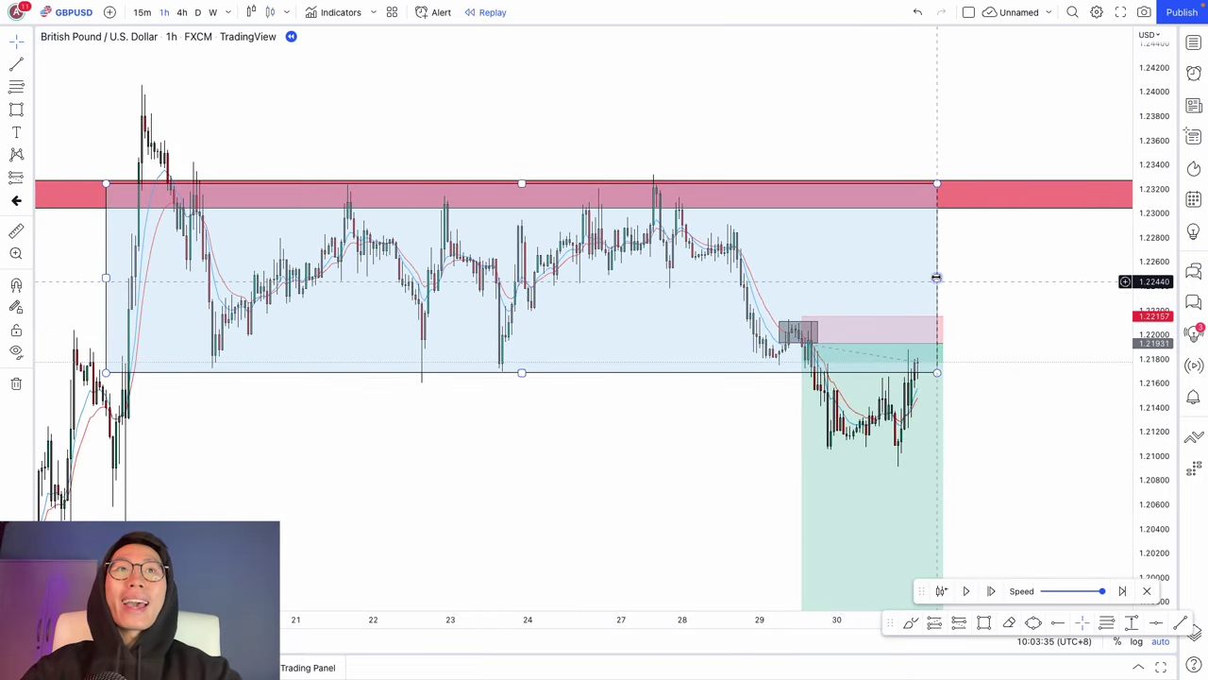
{"action": "left_click_drag", "start_coordinate": [936, 277], "coordinate": [1072, 278]}
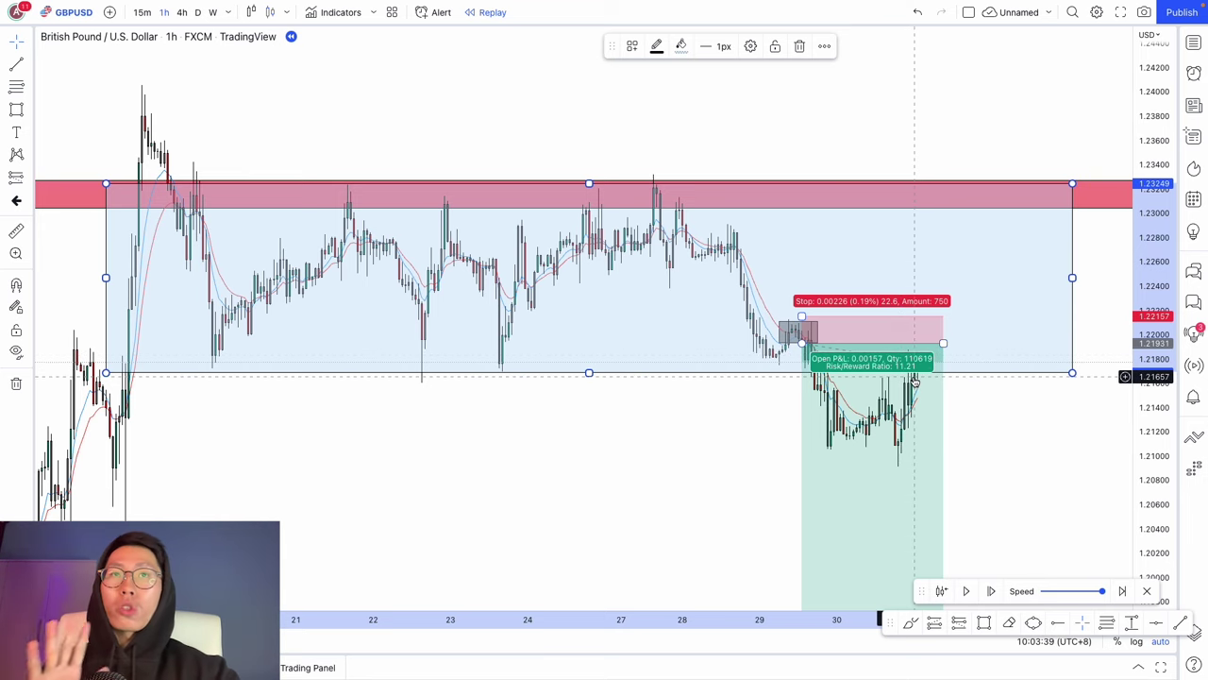
{"action": "left_click_drag", "start_coordinate": [801, 316], "coordinate": [804, 312]}
{"action": "left_click", "coordinate": [995, 438]}
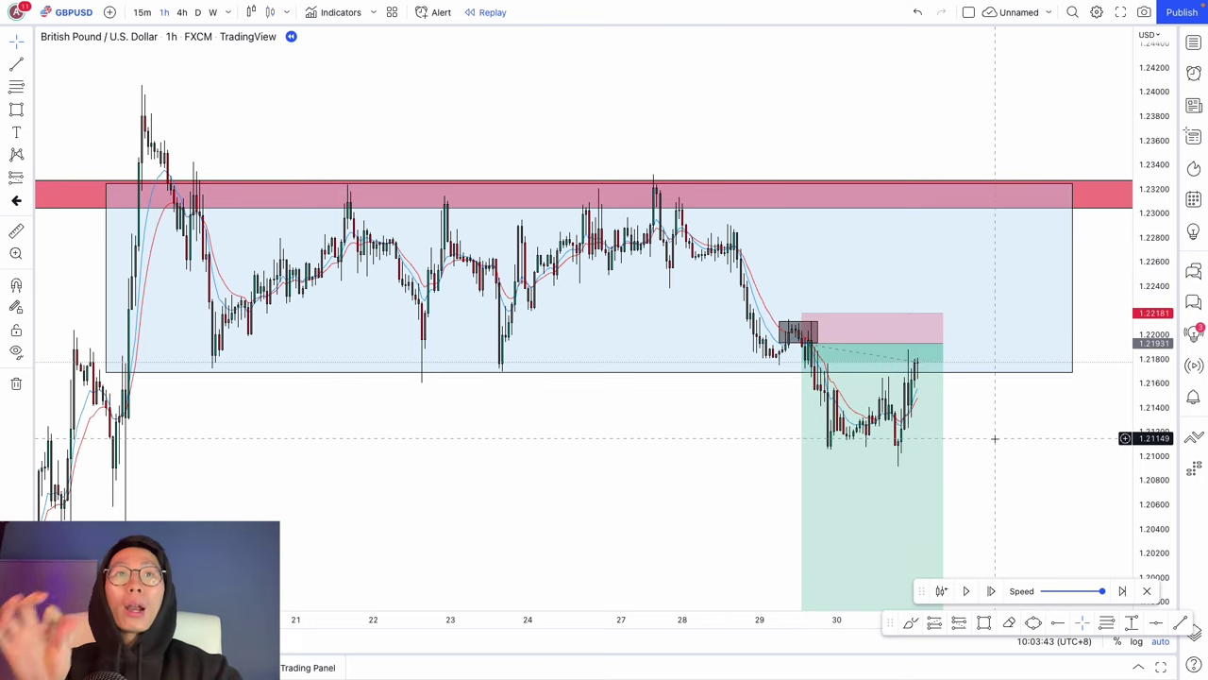
- Brush a drop, pullback and renewed fall starting at the dark rectangle, with short level marks above that rectangle and the latest high
{"action": "scroll", "coordinate": [994, 440], "scroll_direction": "up", "scroll_amount": 5}
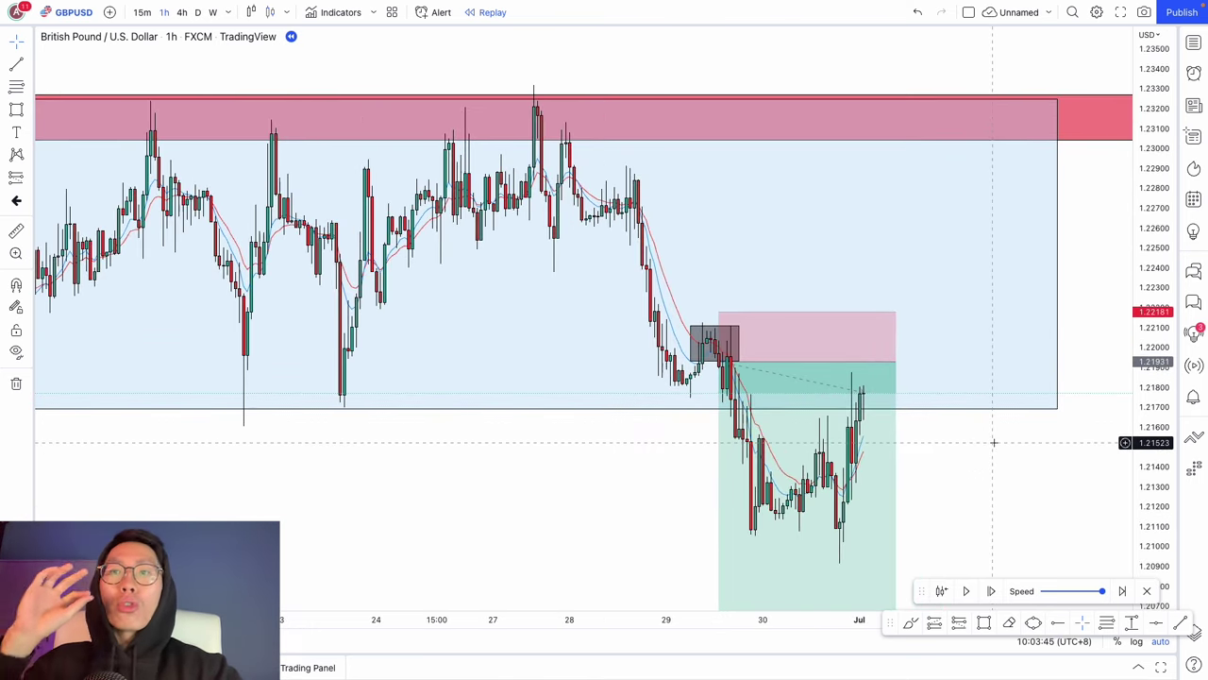
{"action": "scroll", "coordinate": [994, 442], "scroll_direction": "up", "scroll_amount": 1}
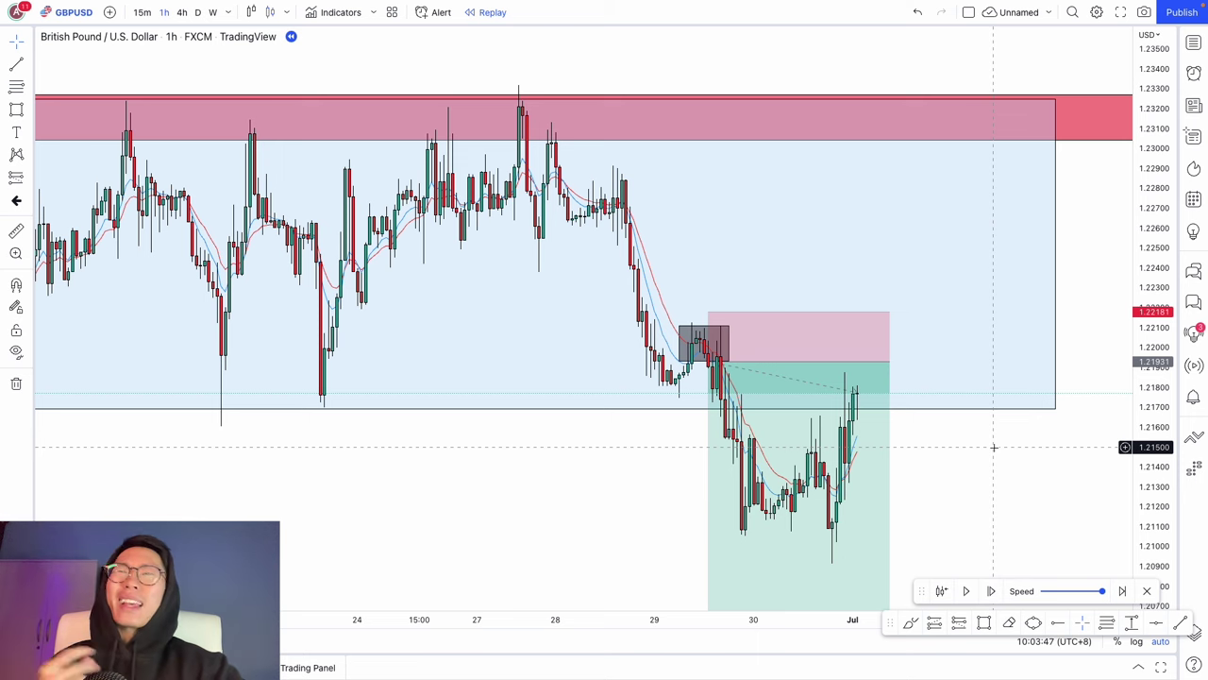
{"action": "scroll", "coordinate": [993, 447], "scroll_direction": "up", "scroll_amount": 2}
{"action": "scroll", "coordinate": [975, 466], "scroll_direction": "up", "scroll_amount": 2}
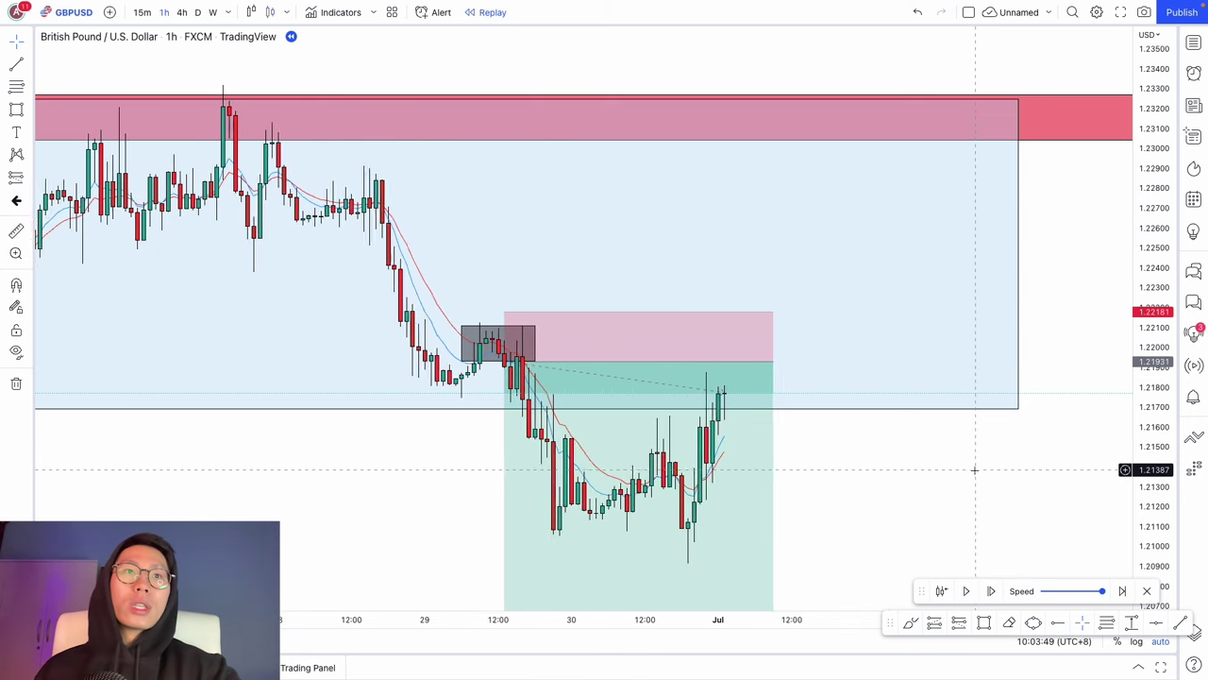
{"action": "left_click", "coordinate": [910, 624]}
{"action": "mouse_move", "coordinate": [478, 333]}
{"action": "left_mouse_down"}
{"action": "mouse_move", "coordinate": [614, 532]}
{"action": "mouse_move", "coordinate": [712, 380]}
{"action": "mouse_move", "coordinate": [788, 538]}
{"action": "left_mouse_up"}
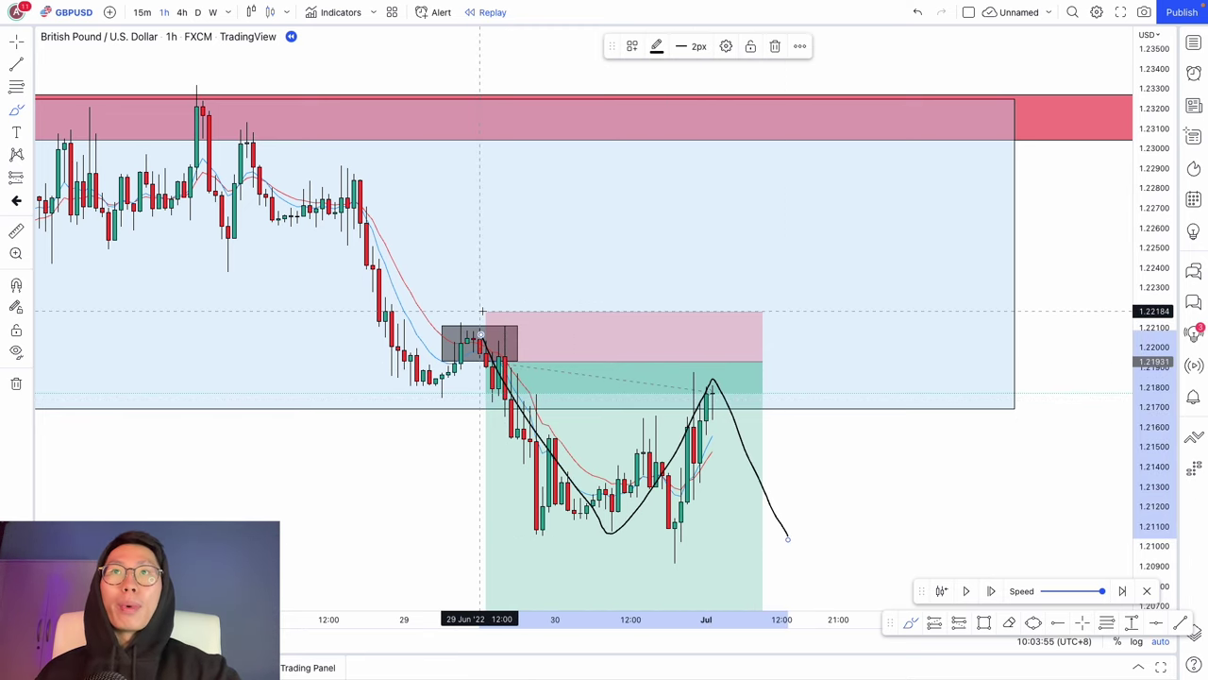
{"action": "left_click_drag", "start_coordinate": [477, 311], "coordinate": [573, 313]}
{"action": "left_click_drag", "start_coordinate": [669, 365], "coordinate": [750, 367]}
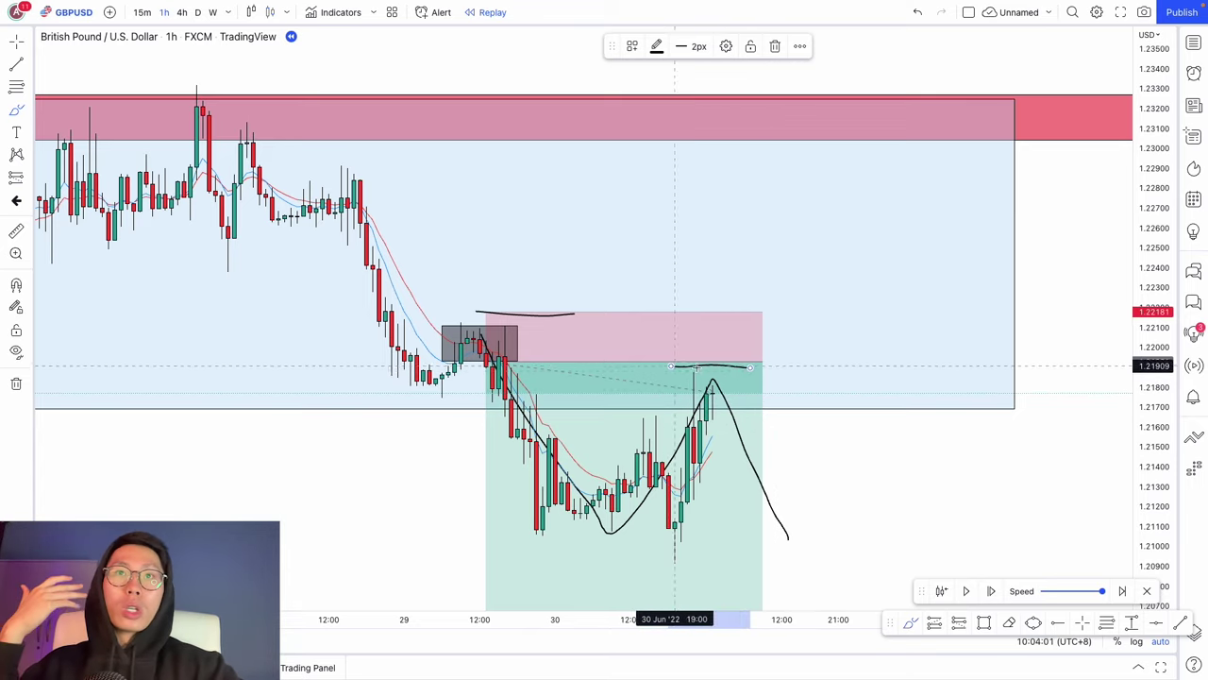
{"action": "scroll", "coordinate": [679, 375], "scroll_direction": "up", "scroll_amount": 1}
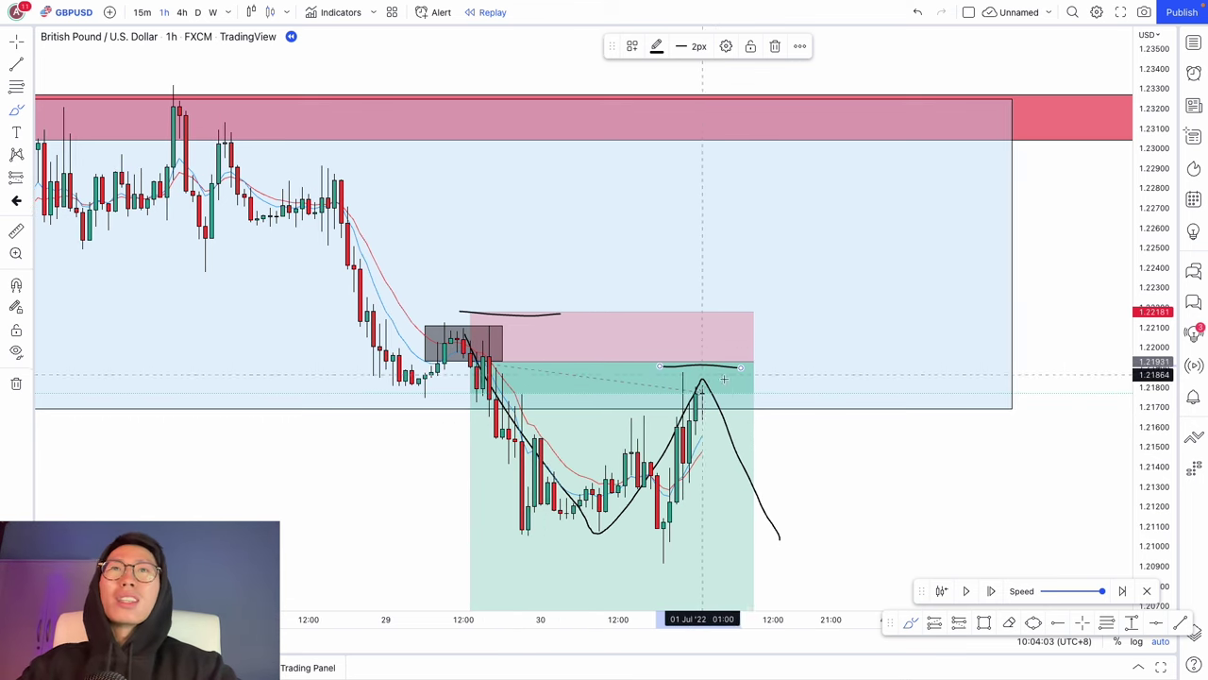
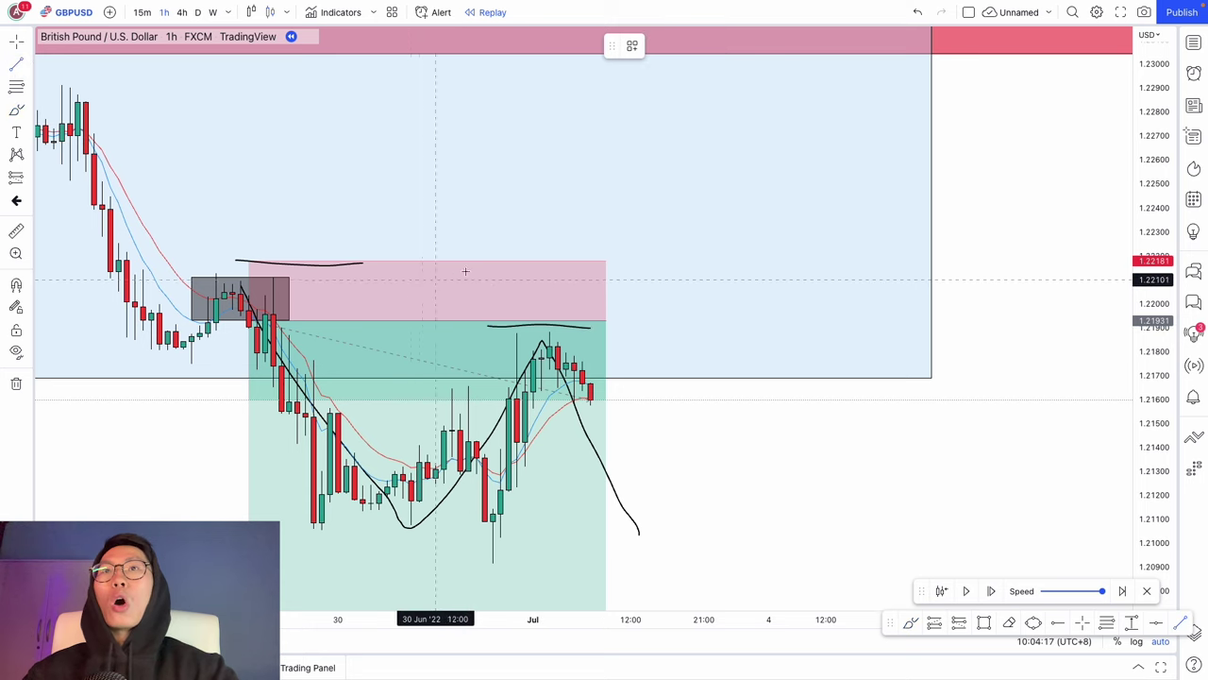
- Replace the brushed mark above the latest swing high with a thick straight trend line at about 1.2191
{"action": "left_click", "coordinate": [478, 327]}
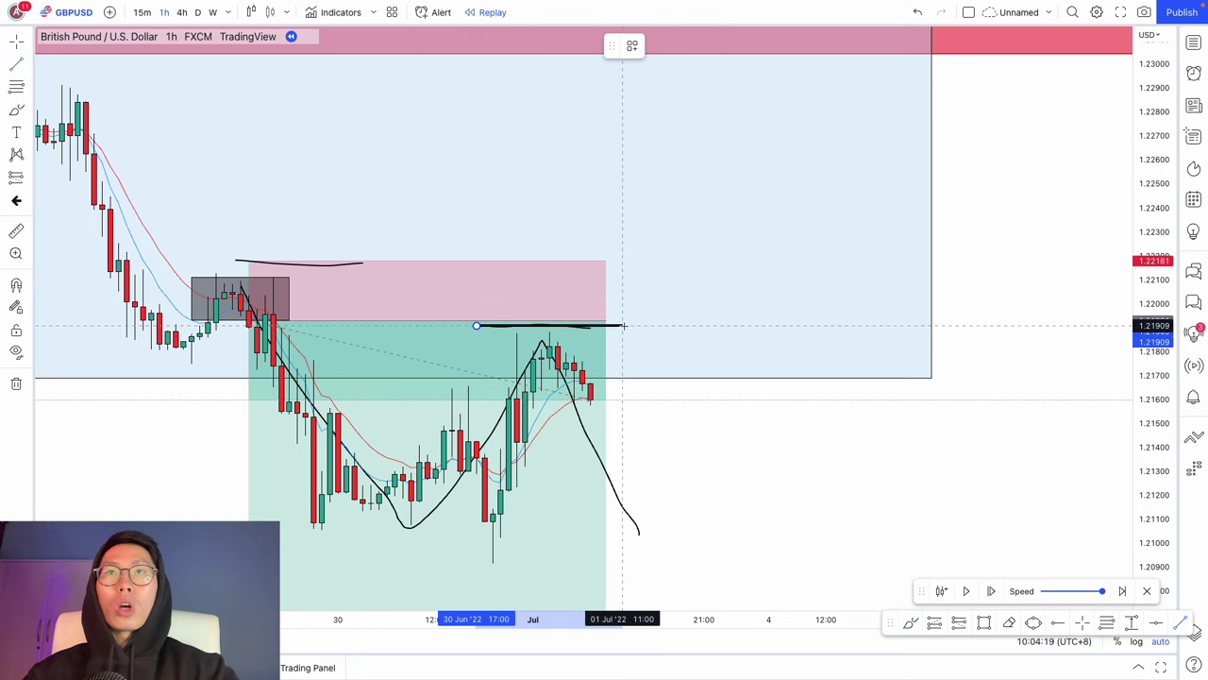
{"action": "left_click", "coordinate": [627, 325]}
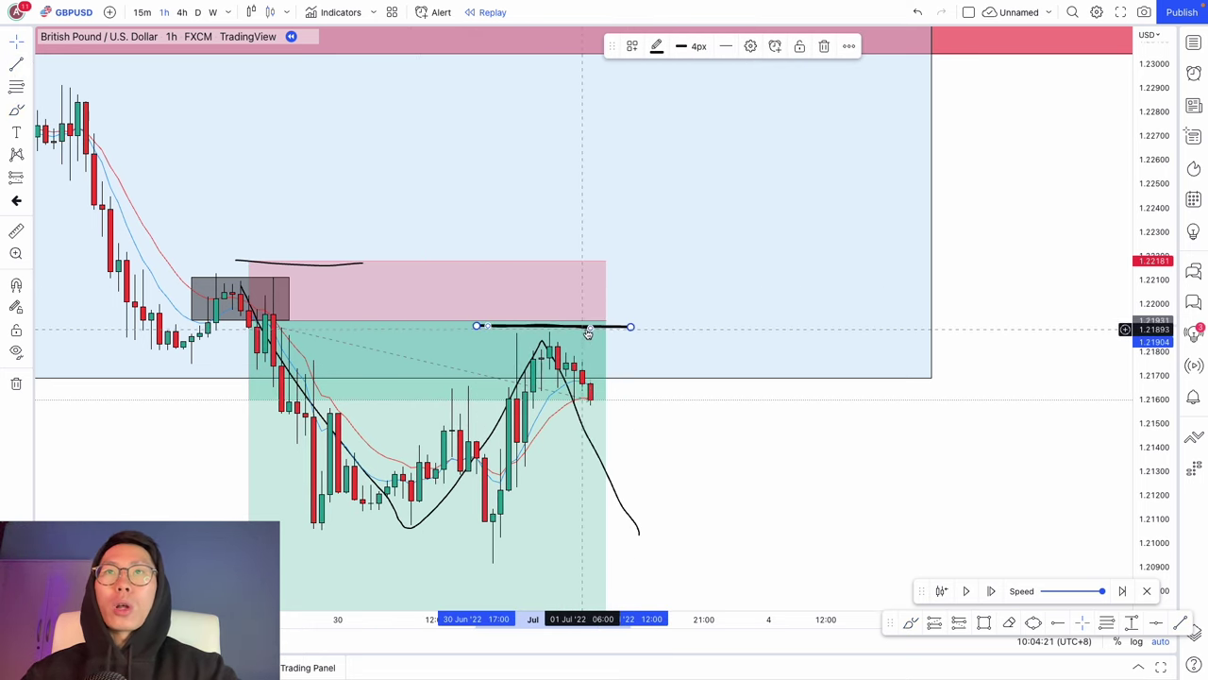
{"action": "key", "text": "Delete"}
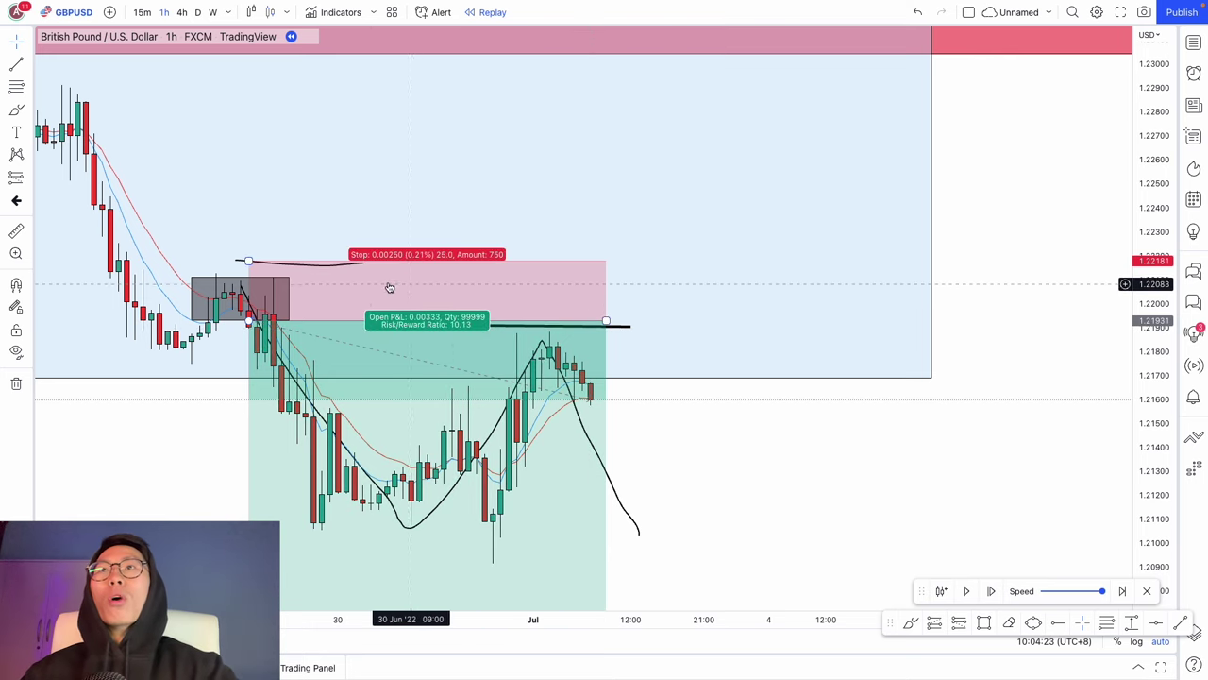
- Tighten the short position's stop to 1.21949, just above its entry
{"action": "left_click_drag", "start_coordinate": [242, 258], "coordinate": [266, 250]}
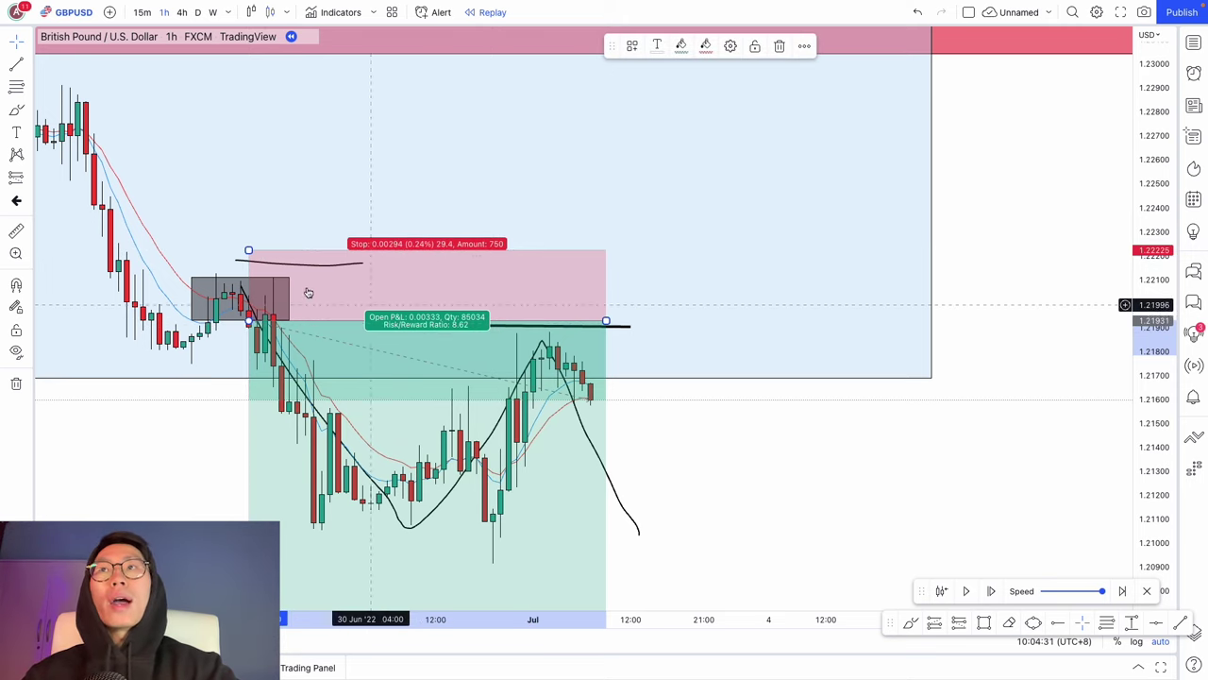
{"action": "left_click_drag", "start_coordinate": [248, 250], "coordinate": [248, 316]}
{"action": "left_click", "coordinate": [834, 503]}
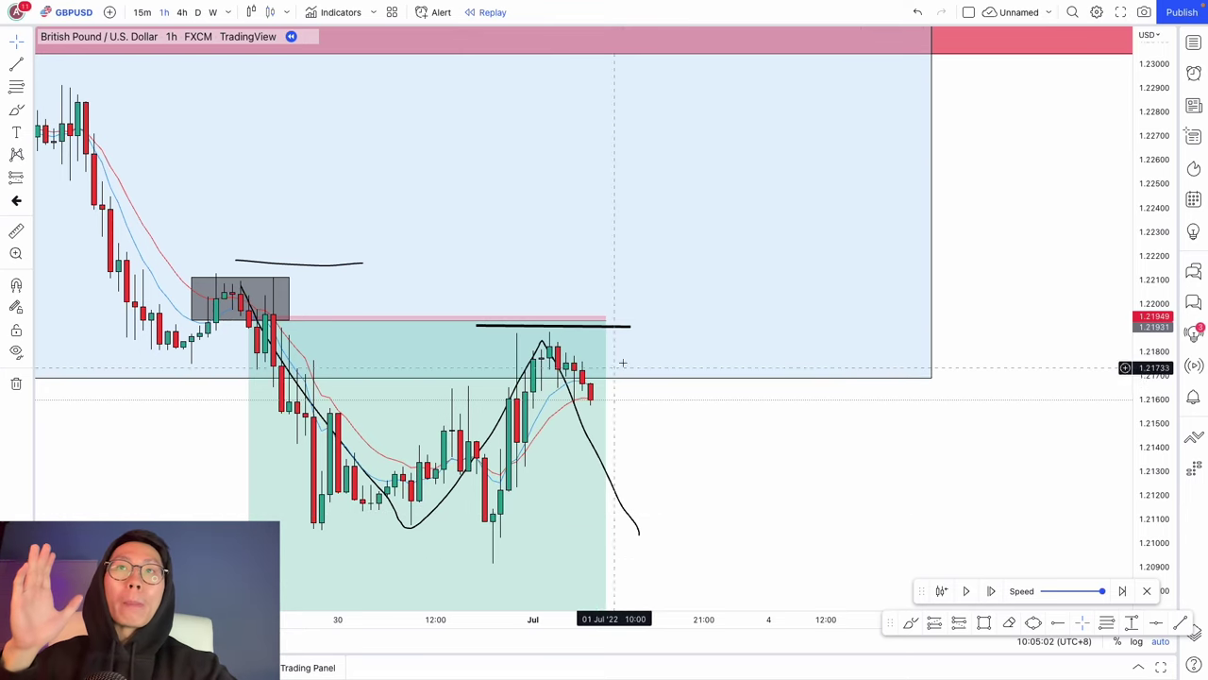
- Brush an alternative price path that rises above the black line before falling, and undo the new brush strokes
{"action": "mouse_move", "coordinate": [572, 333]}
{"action": "left_mouse_down"}
{"action": "mouse_move", "coordinate": [564, 321]}
{"action": "mouse_move", "coordinate": [285, 393]}
{"action": "mouse_move", "coordinate": [336, 410]}
{"action": "mouse_move", "coordinate": [605, 354]}
{"action": "mouse_move", "coordinate": [590, 326]}
{"action": "mouse_move", "coordinate": [573, 326]}
{"action": "left_mouse_up"}
{"action": "scroll", "coordinate": [664, 383], "scroll_direction": "down", "scroll_amount": 2}
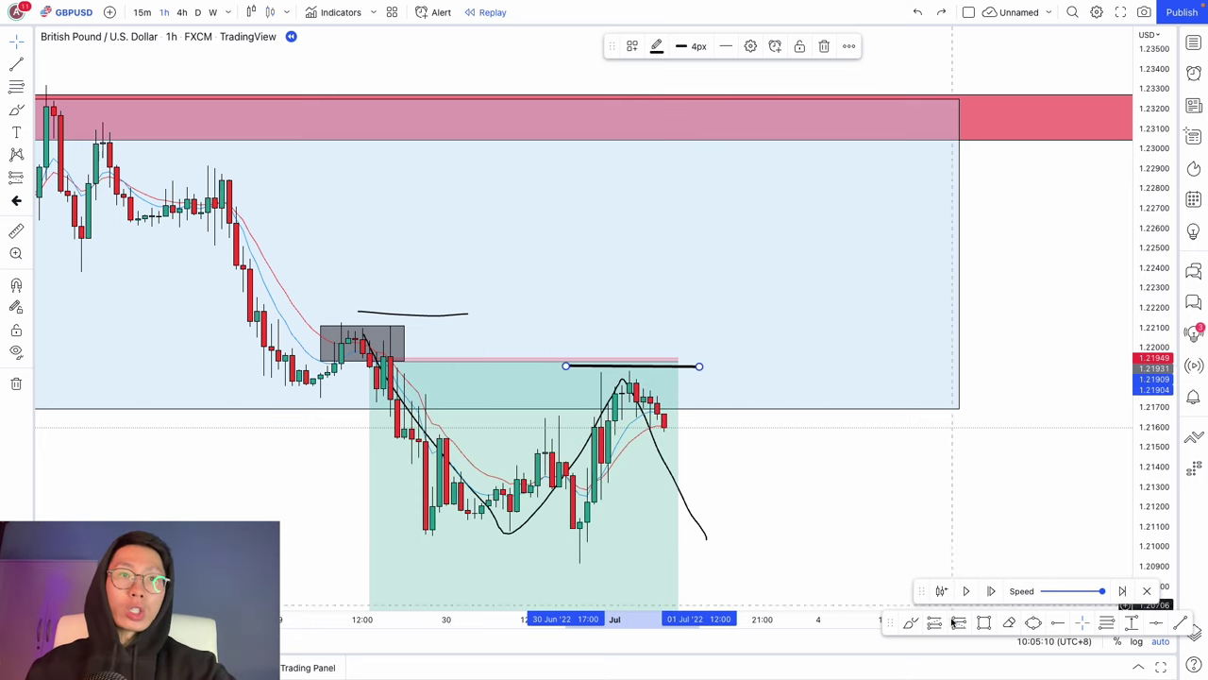
{"action": "left_click", "coordinate": [837, 547]}
{"action": "left_click", "coordinate": [430, 438]}
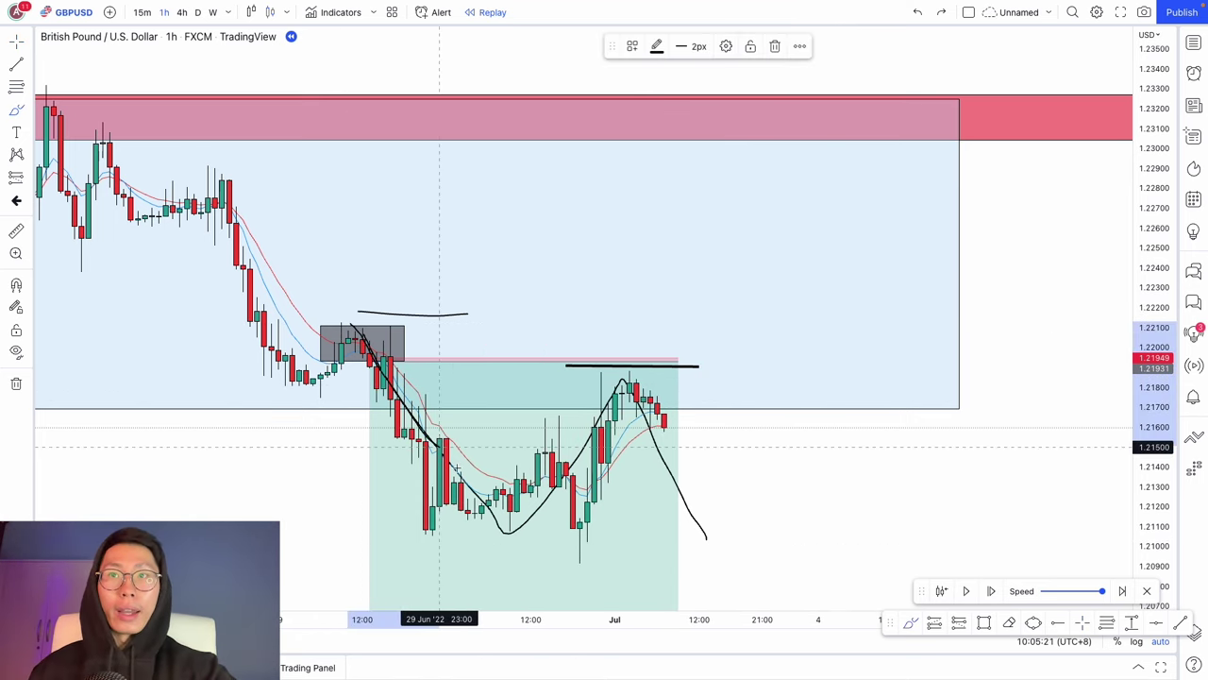
{"action": "mouse_move", "coordinate": [622, 378]}
{"action": "left_mouse_down"}
{"action": "mouse_move", "coordinate": [686, 275]}
{"action": "mouse_move", "coordinate": [817, 404]}
{"action": "mouse_move", "coordinate": [910, 541]}
{"action": "left_mouse_up"}
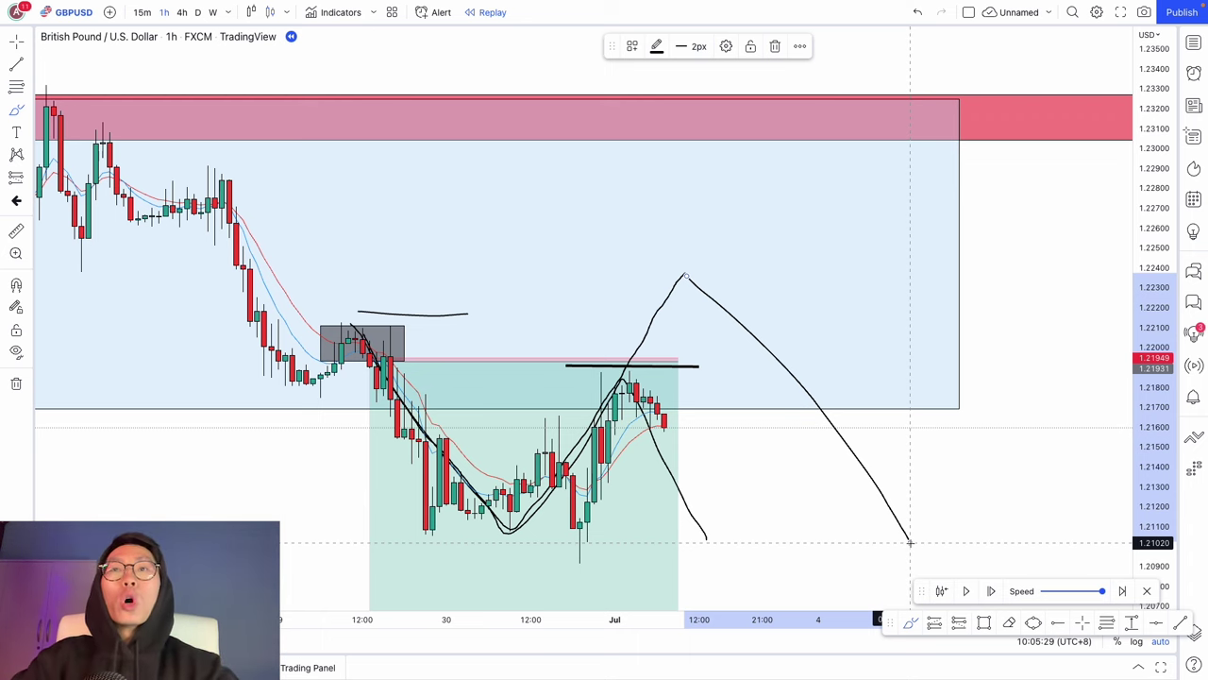
{"action": "key", "text": "ctrl+z"}
{"action": "mouse_move", "coordinate": [559, 506]}
{"action": "left_mouse_down"}
{"action": "mouse_move", "coordinate": [662, 358]}
{"action": "mouse_move", "coordinate": [837, 558]}
{"action": "mouse_move", "coordinate": [1095, 507]}
{"action": "mouse_move", "coordinate": [1114, 583]}
{"action": "left_mouse_up"}
{"action": "key", "text": "ctrl+z"}
- Move the black trend line to the pullback high at about 1.2157, and back up to the stop level above the latest swing high
{"action": "left_click", "coordinate": [690, 369]}
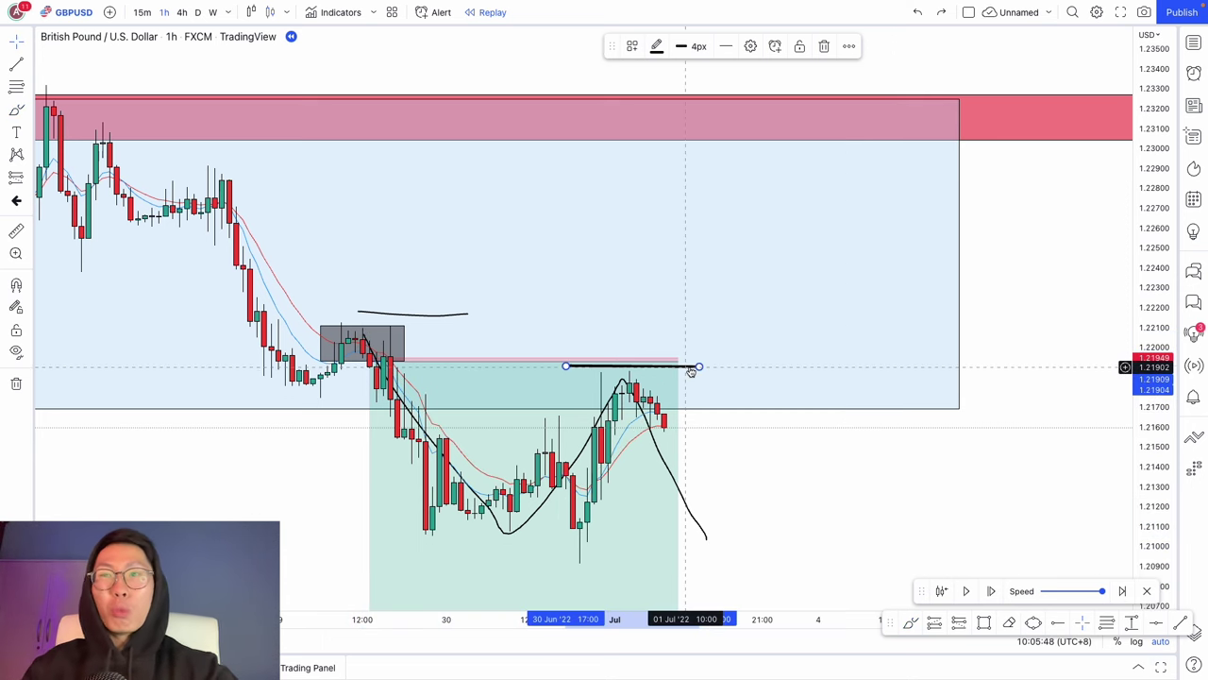
{"action": "left_click_drag", "start_coordinate": [690, 369], "coordinate": [469, 439]}
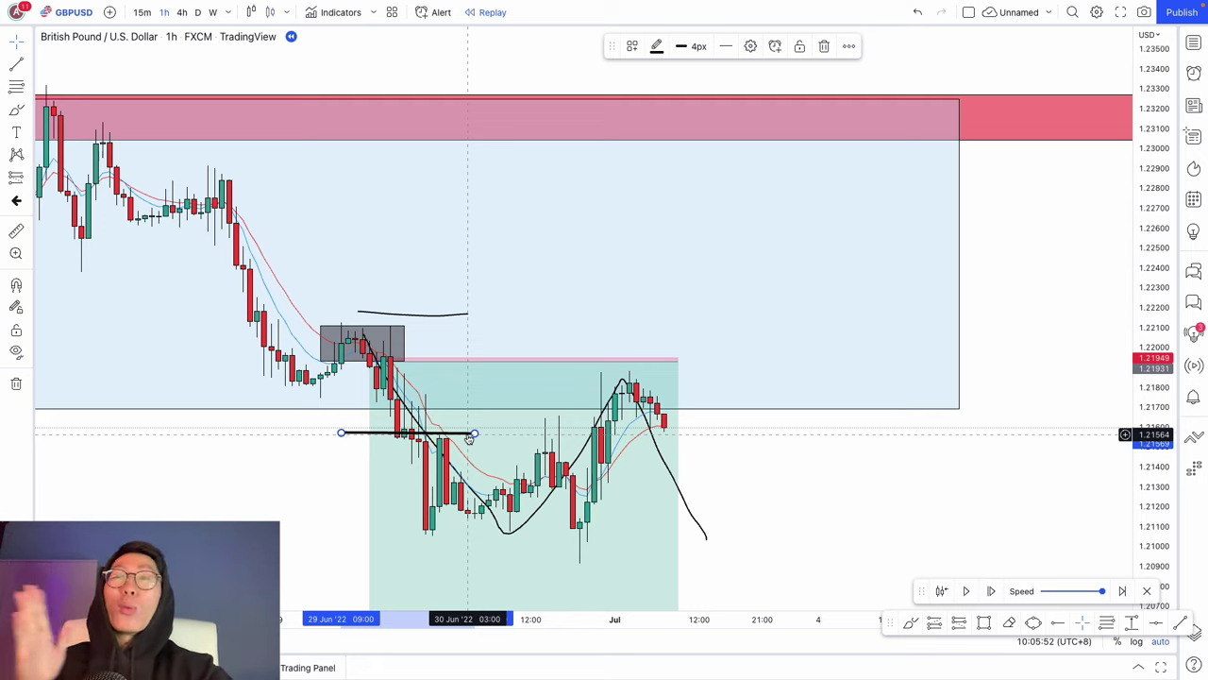
{"action": "left_click_drag", "start_coordinate": [469, 439], "coordinate": [468, 435]}
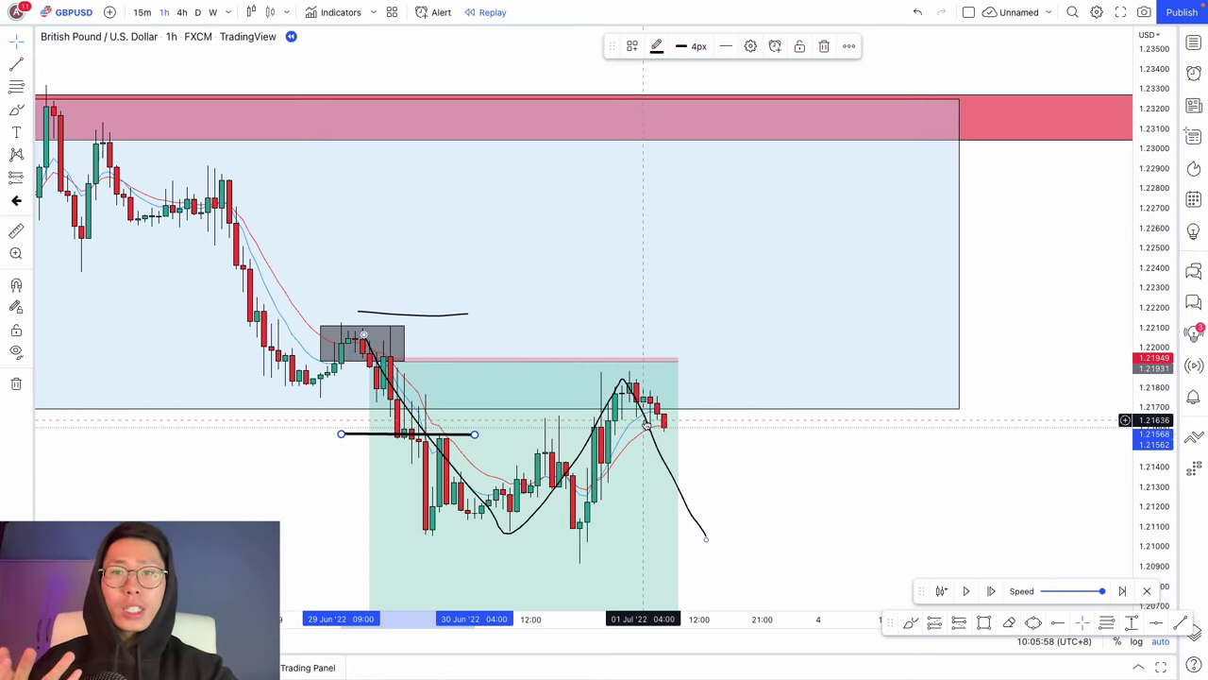
{"action": "left_click_drag", "start_coordinate": [413, 435], "coordinate": [635, 361]}
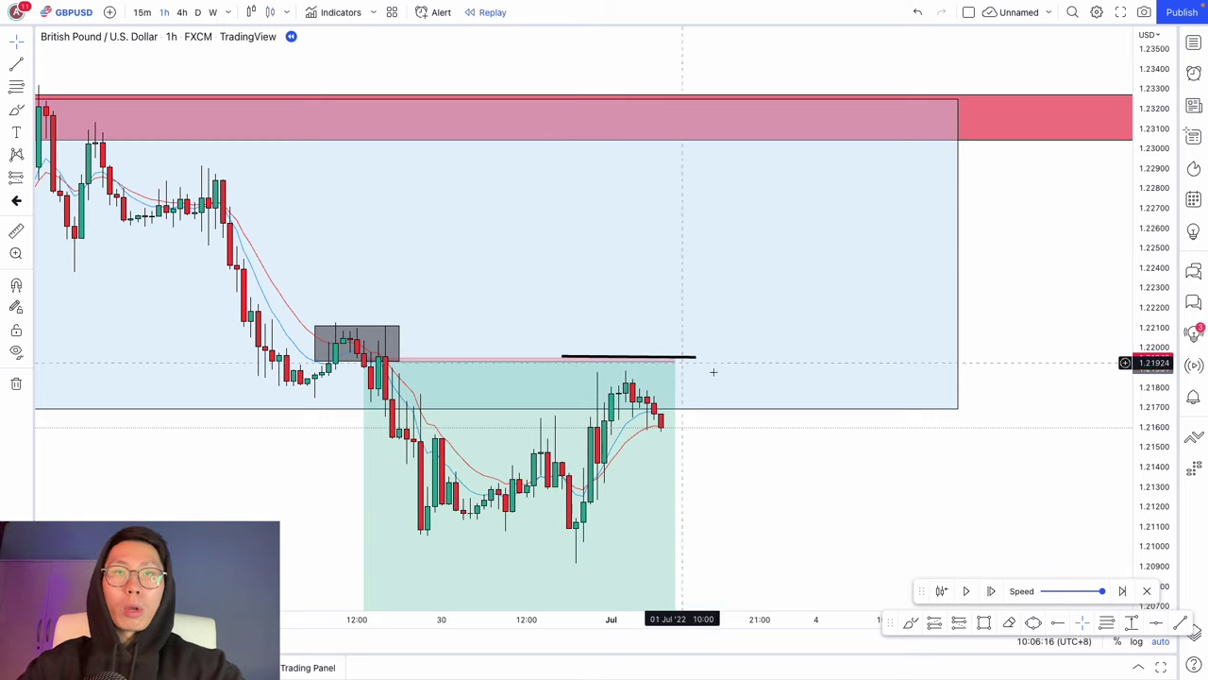
- Run the replay through the sell-off to about 1.2040 and pause it to examine the drop
{"action": "left_click", "coordinate": [968, 591]}
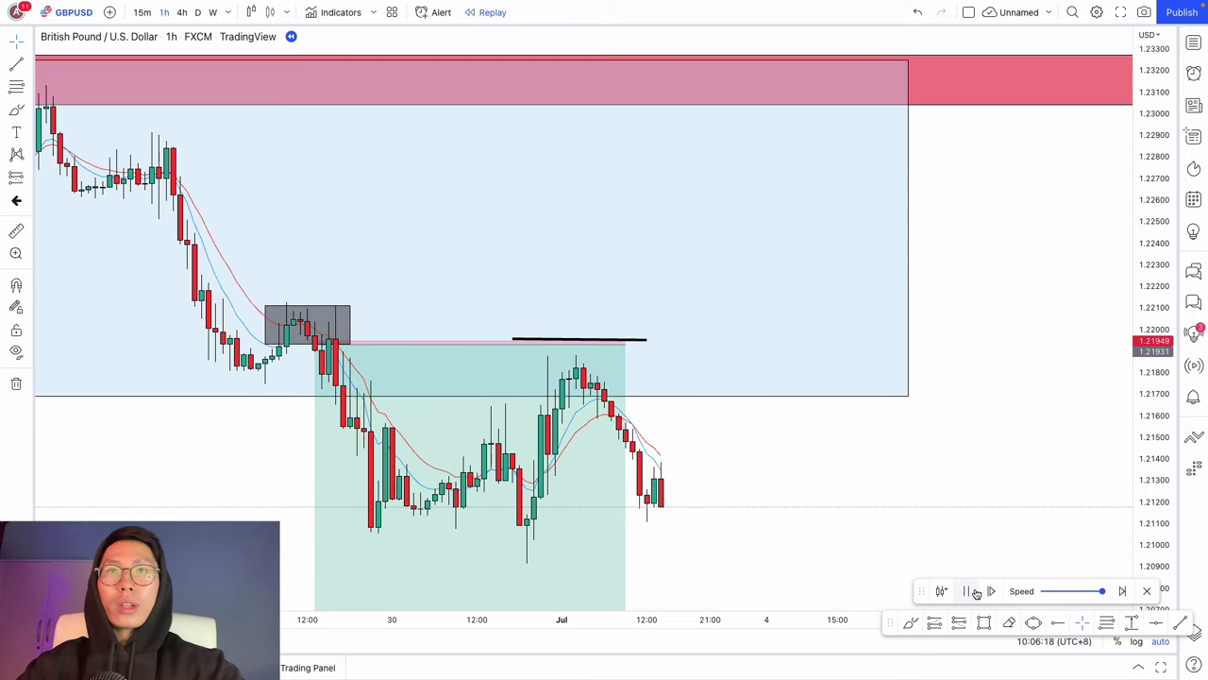
{"action": "scroll", "coordinate": [836, 410], "scroll_direction": "down", "scroll_amount": 1}
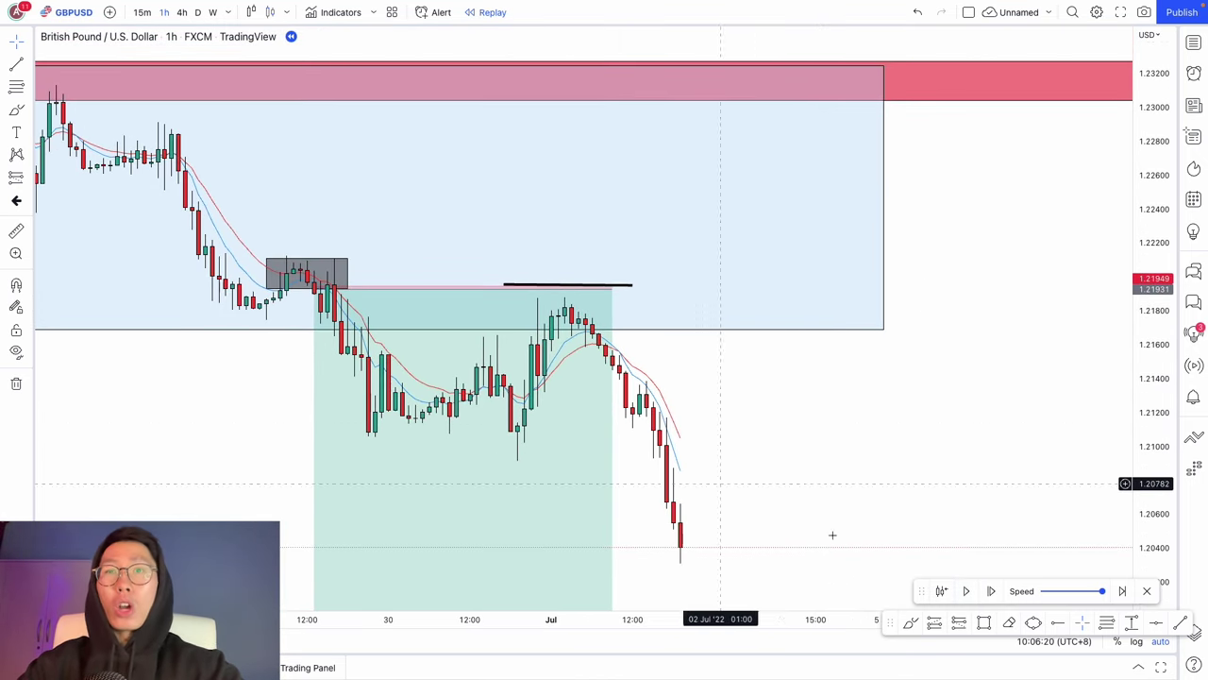
{"action": "mouse_move", "coordinate": [657, 569]}
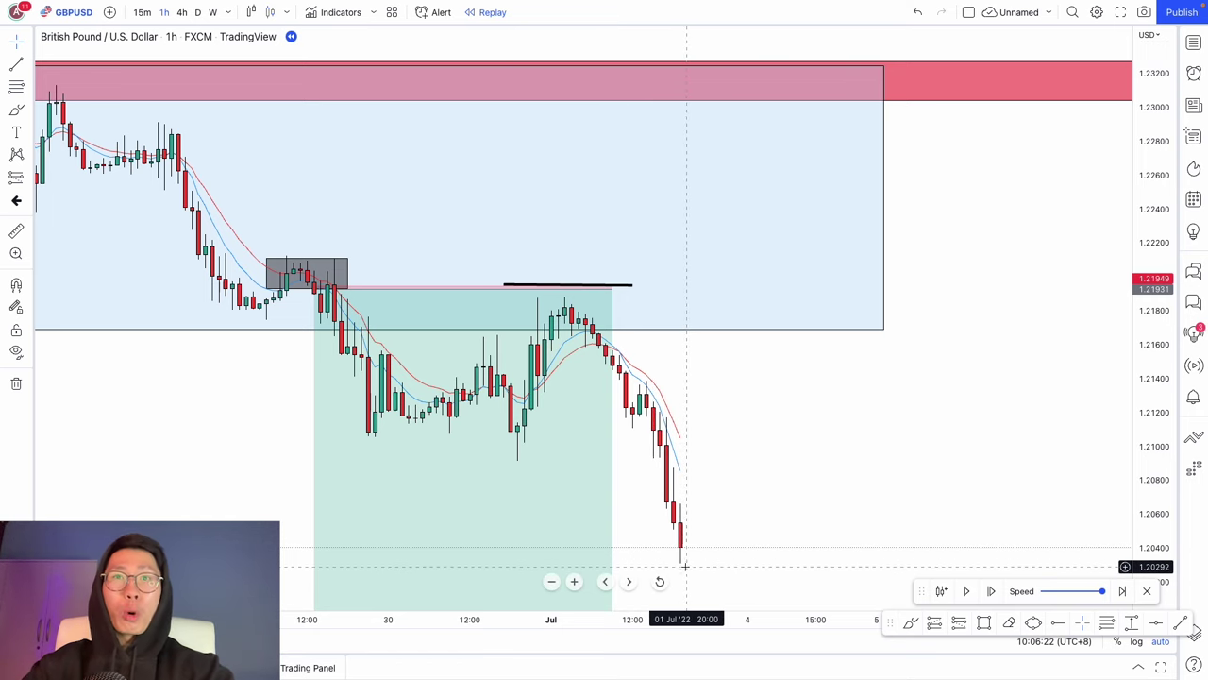
- Extend the short position's right edge past the latest candles to about 4 July
{"action": "left_click", "coordinate": [614, 288]}
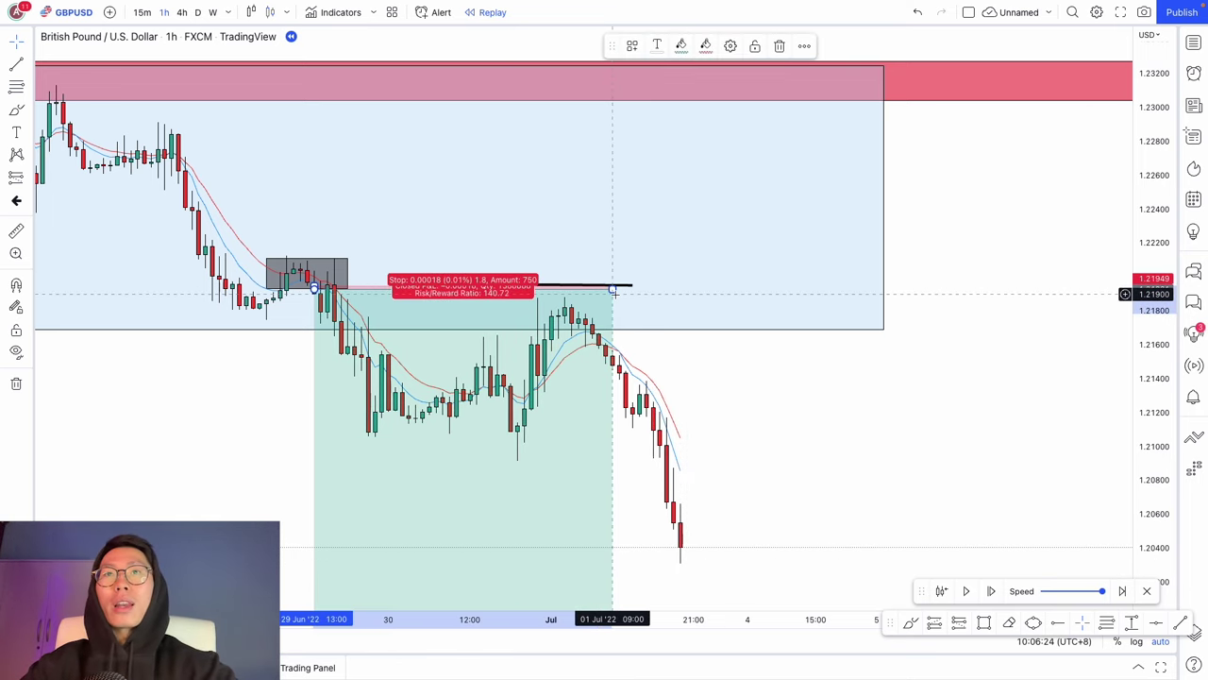
{"action": "left_click_drag", "start_coordinate": [614, 289], "coordinate": [808, 289]}
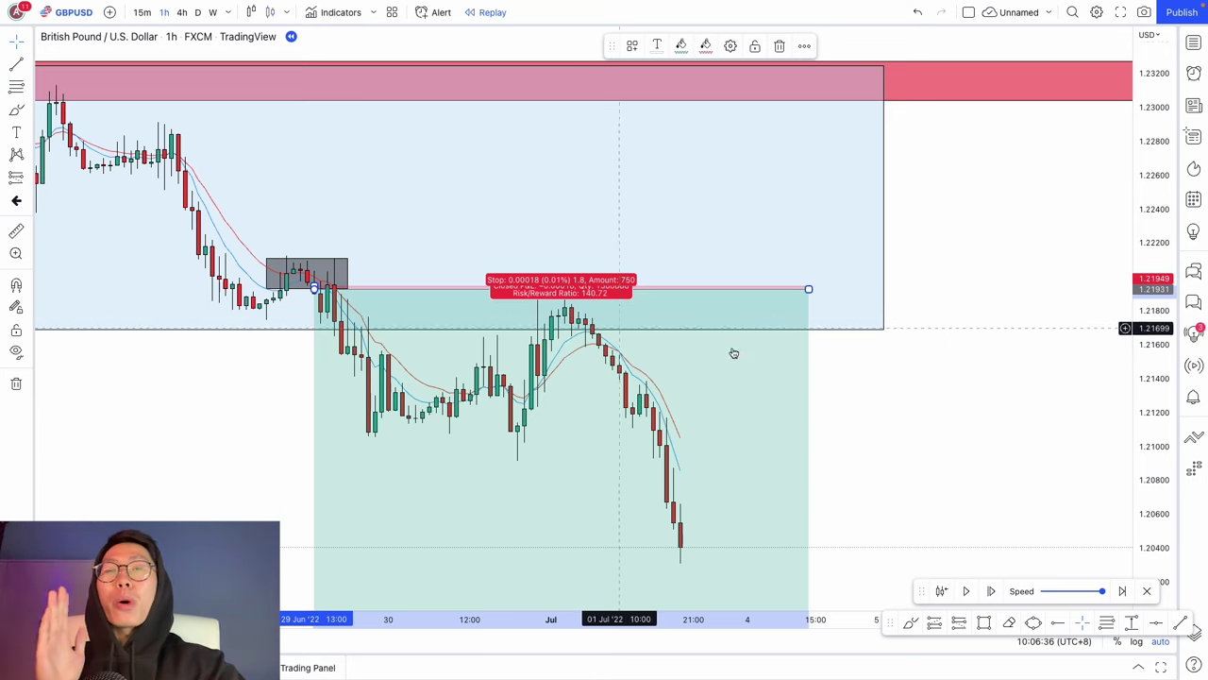
{"action": "left_click", "coordinate": [923, 384]}
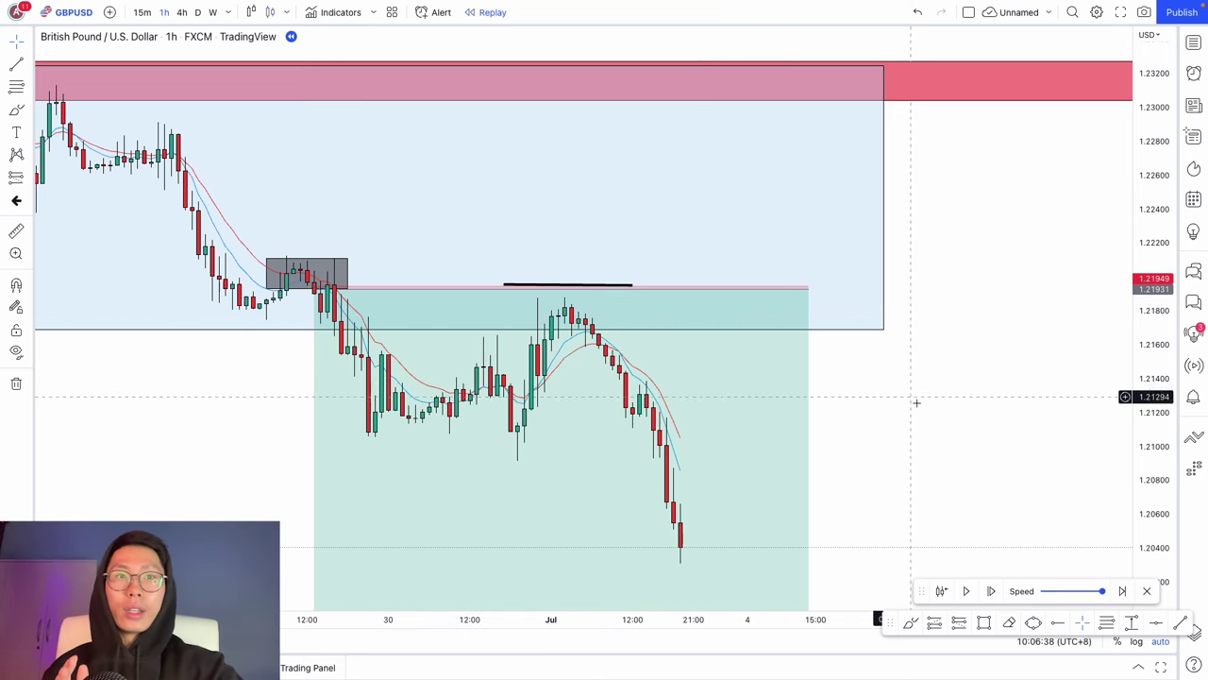
- Rewind the replay to the 1 July candle near 1.2160, just after the pullback high
{"action": "left_click", "coordinate": [607, 446]}
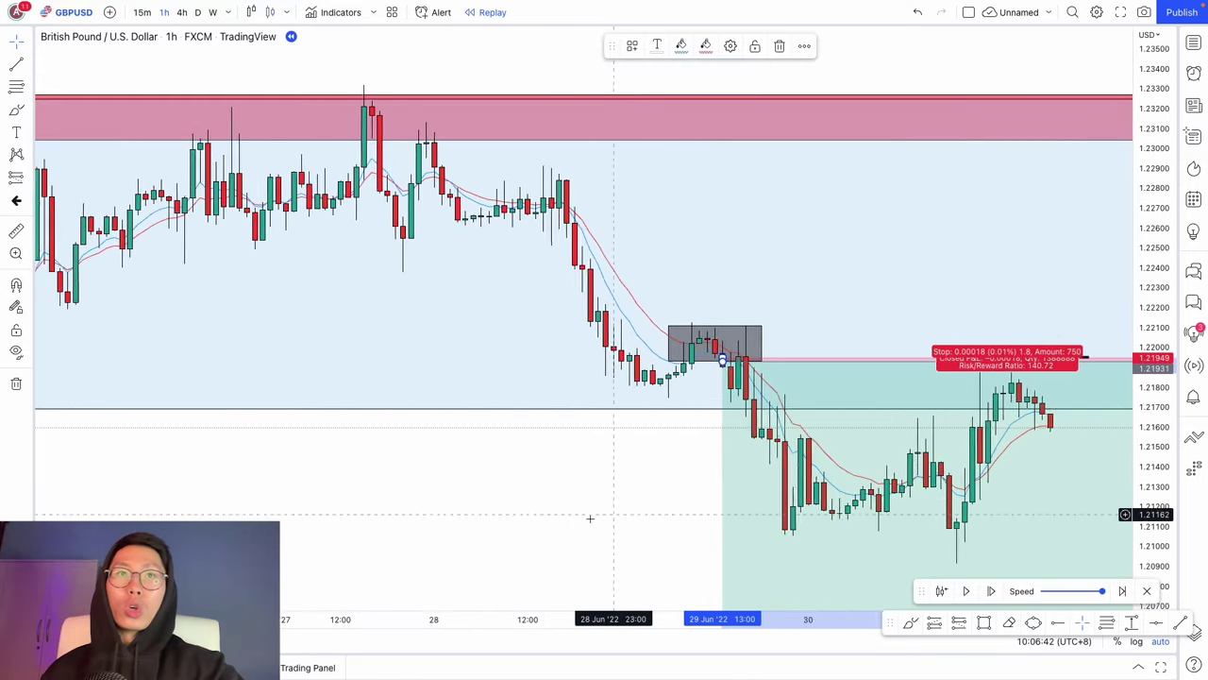
{"action": "left_click_drag", "start_coordinate": [609, 512], "coordinate": [338, 513]}
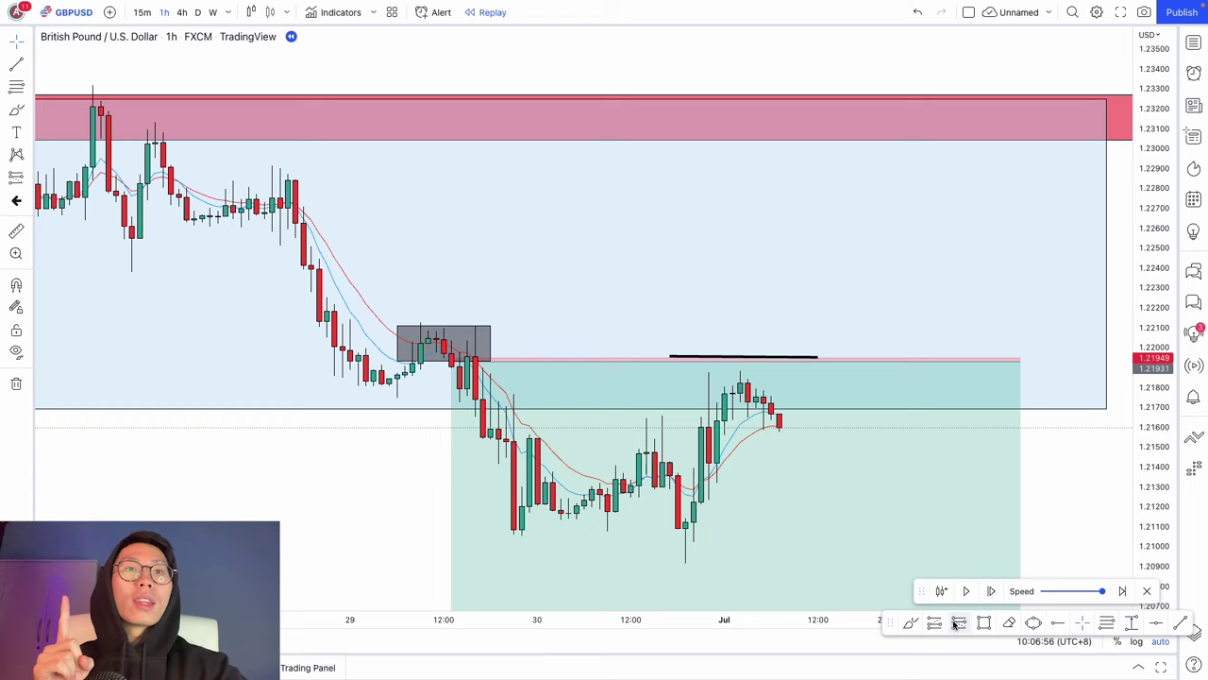
- Place a second short position below the 1 July lower high and set its entry to 1.21701 on the 15-minute chart
{"action": "left_click", "coordinate": [748, 415]}
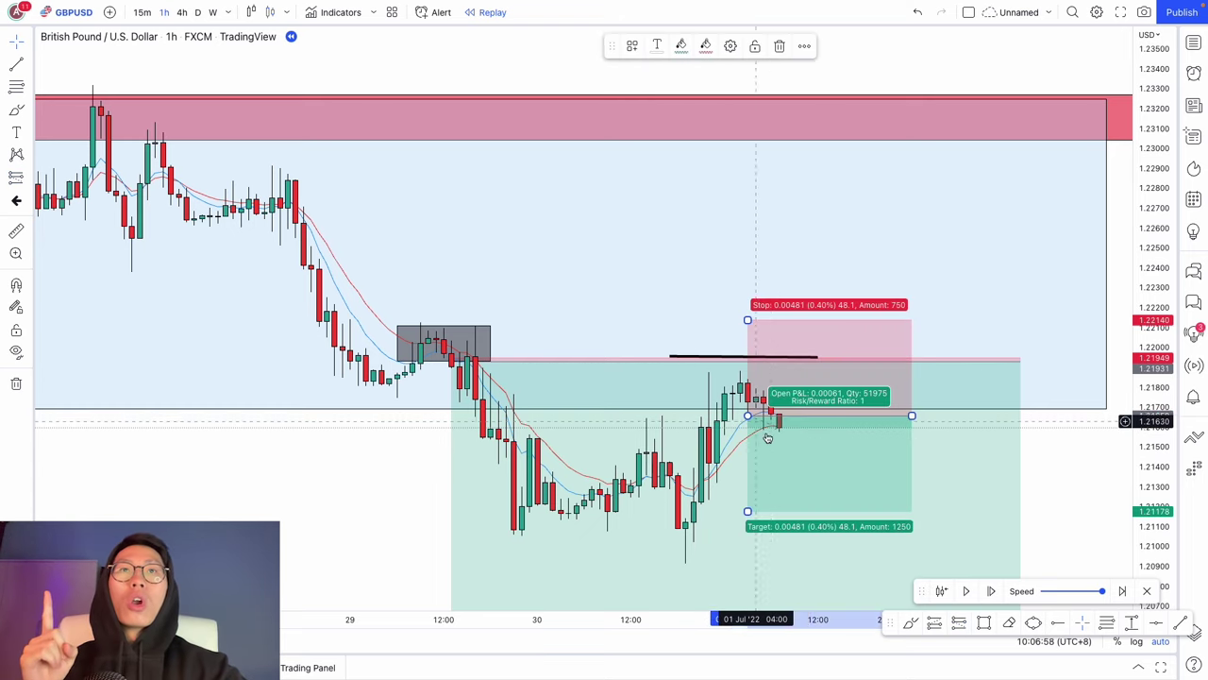
{"action": "left_click", "coordinate": [140, 13]}
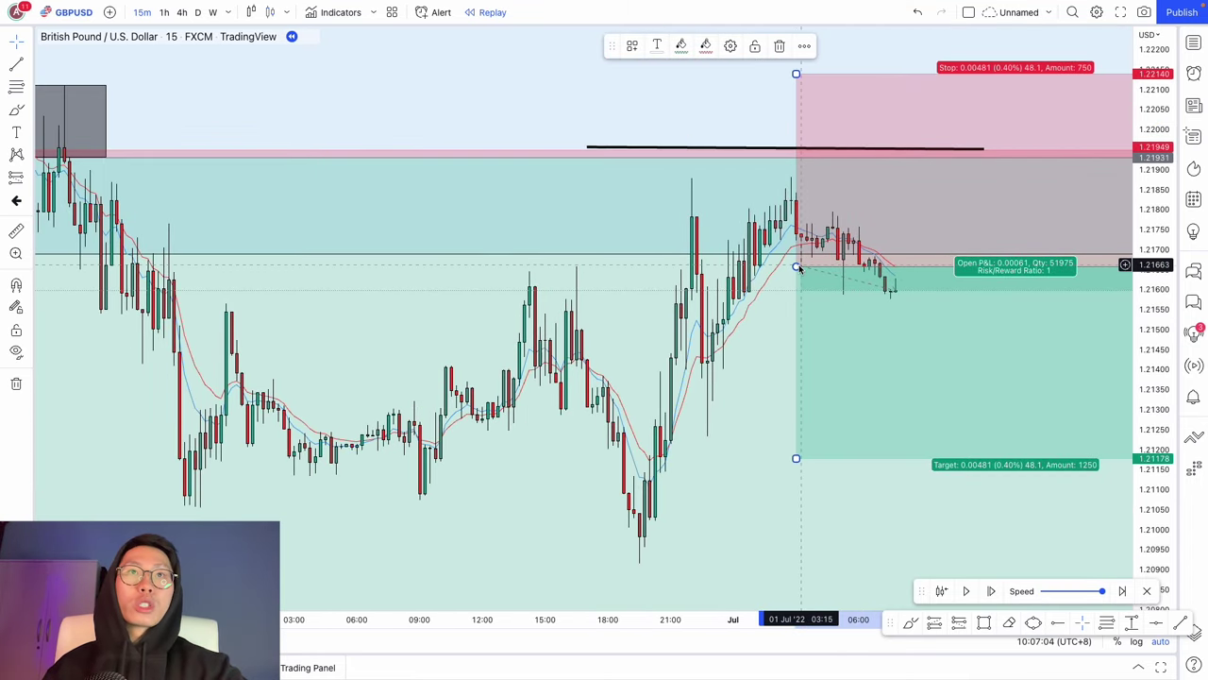
{"action": "left_click_drag", "start_coordinate": [798, 267], "coordinate": [850, 248]}
{"action": "scroll", "coordinate": [854, 270], "scroll_direction": "down", "scroll_amount": 3}
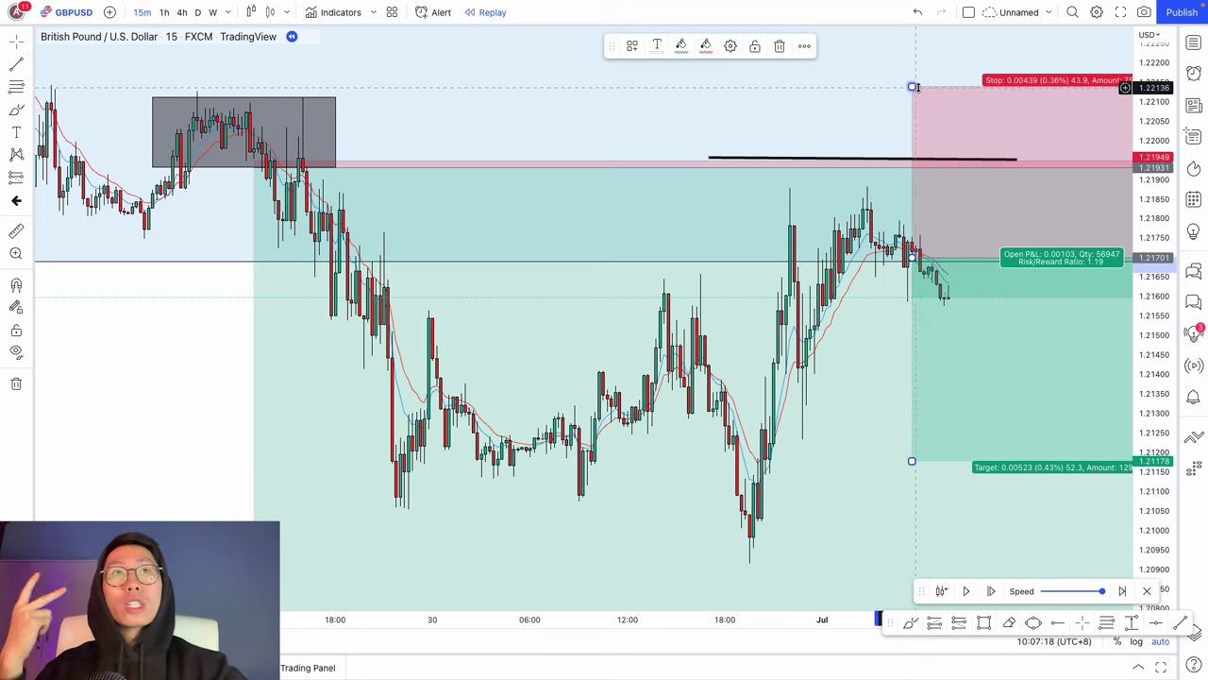
- Tighten the second short's stop to 1.22026 and extend its target down to the green support zone at about 1.1940
{"action": "left_click_drag", "start_coordinate": [912, 86], "coordinate": [911, 131]}
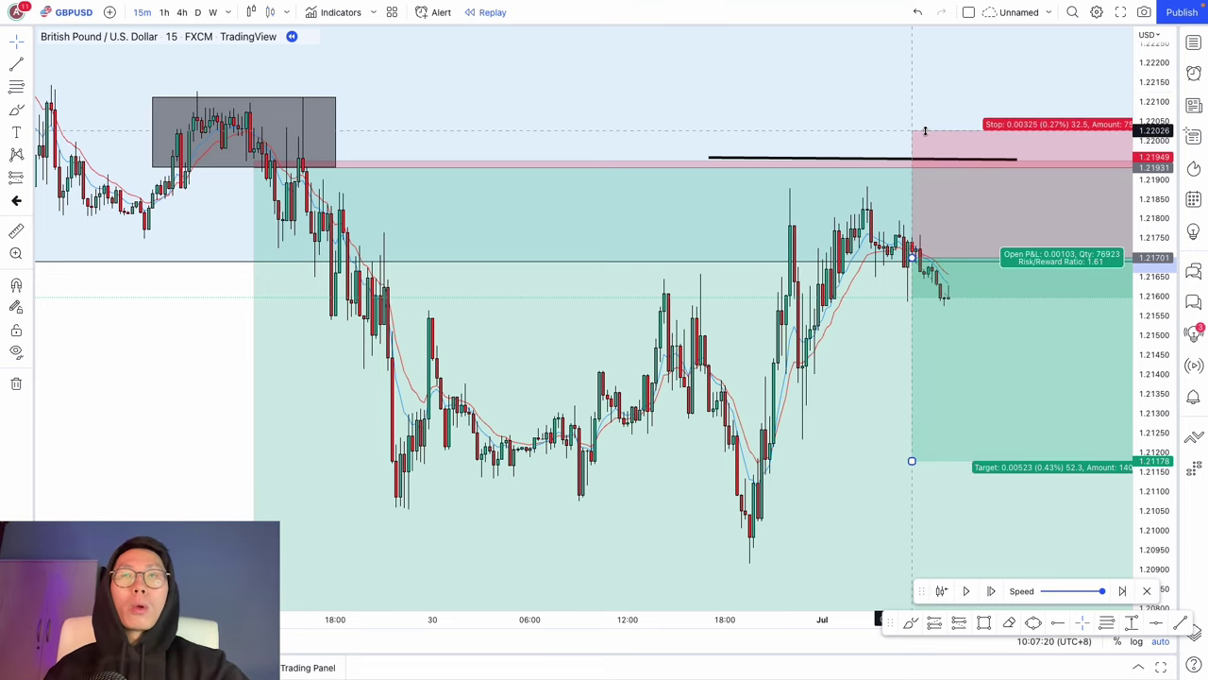
{"action": "left_click_drag", "start_coordinate": [1157, 114], "coordinate": [1156, 391]}
{"action": "scroll", "coordinate": [1100, 391], "scroll_direction": "down", "scroll_amount": 6}
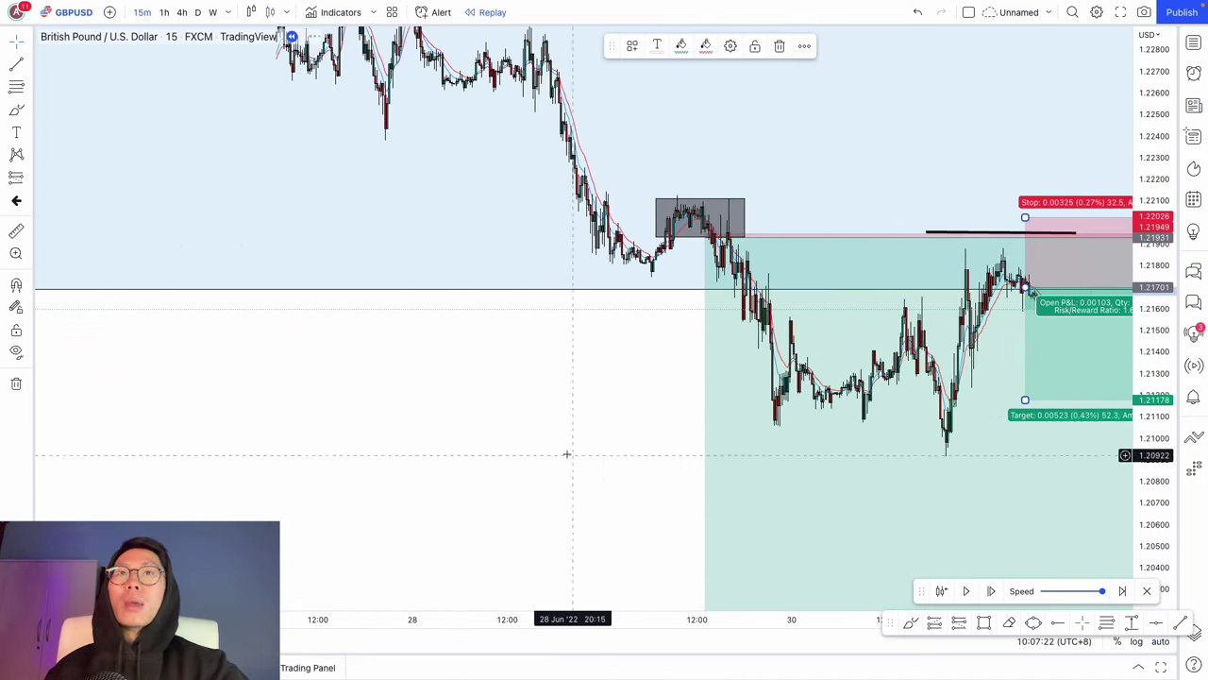
{"action": "left_click_drag", "start_coordinate": [569, 455], "coordinate": [193, 198]}
{"action": "left_click_drag", "start_coordinate": [651, 140], "coordinate": [647, 526]}
{"action": "left_click", "coordinate": [660, 581]}
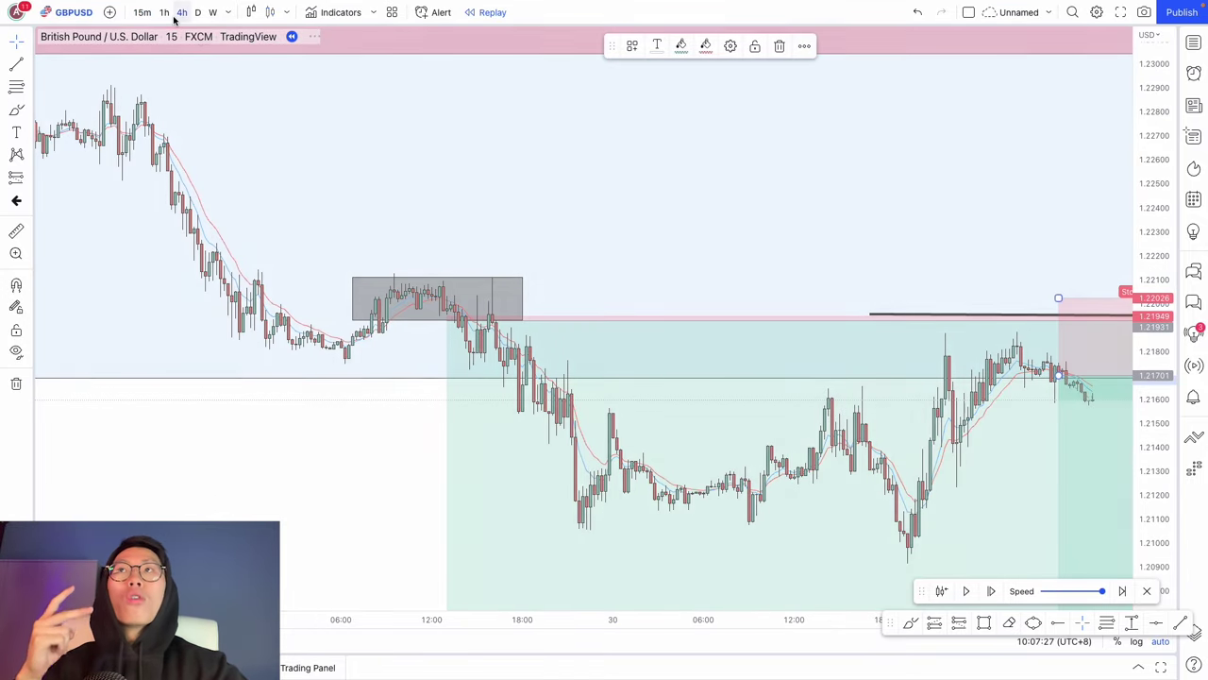
- Return to the 1-hour chart, replay the sell-off and rebound, and pause on 4 July
{"action": "left_click", "coordinate": [179, 13]}
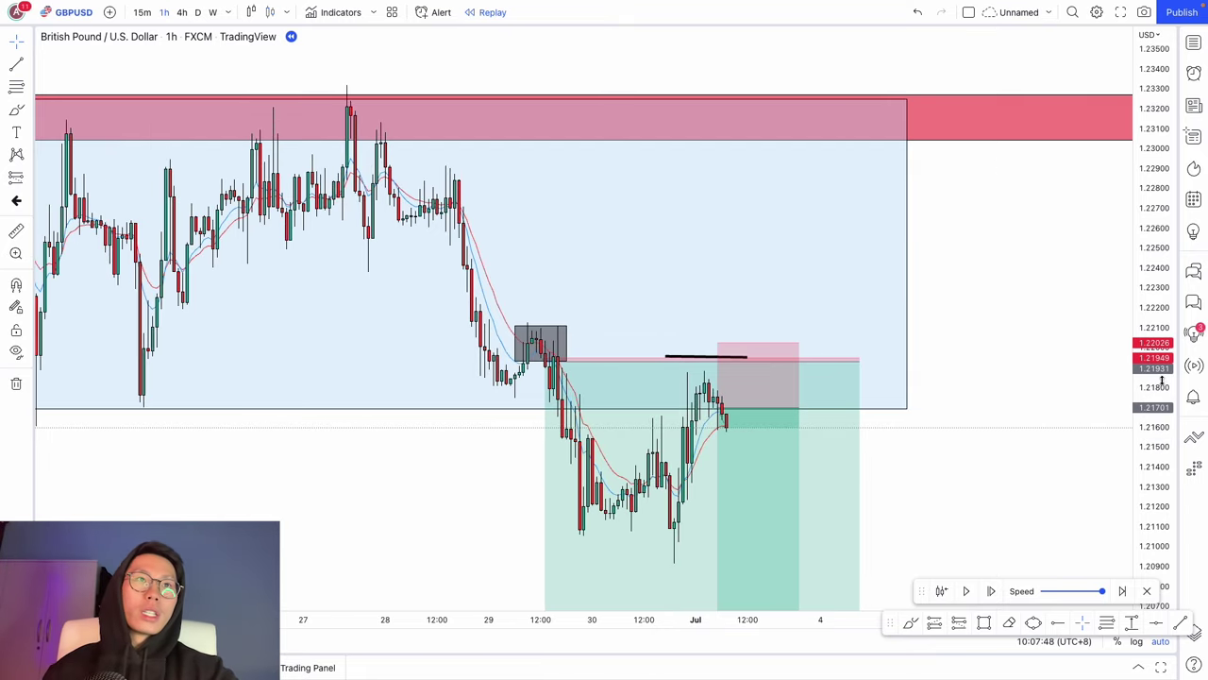
{"action": "left_click_drag", "start_coordinate": [1171, 370], "coordinate": [1154, 522]}
{"action": "left_click_drag", "start_coordinate": [1015, 535], "coordinate": [931, 412]}
{"action": "left_click", "coordinate": [446, 232]}
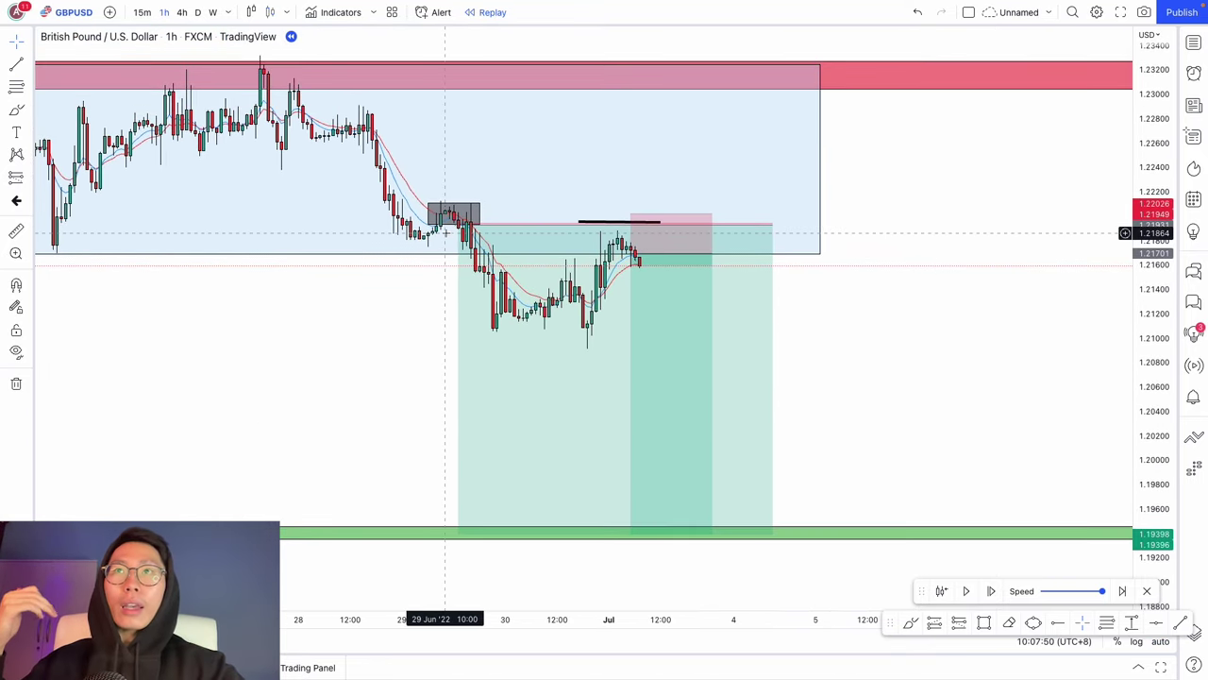
{"action": "left_click", "coordinate": [715, 550]}
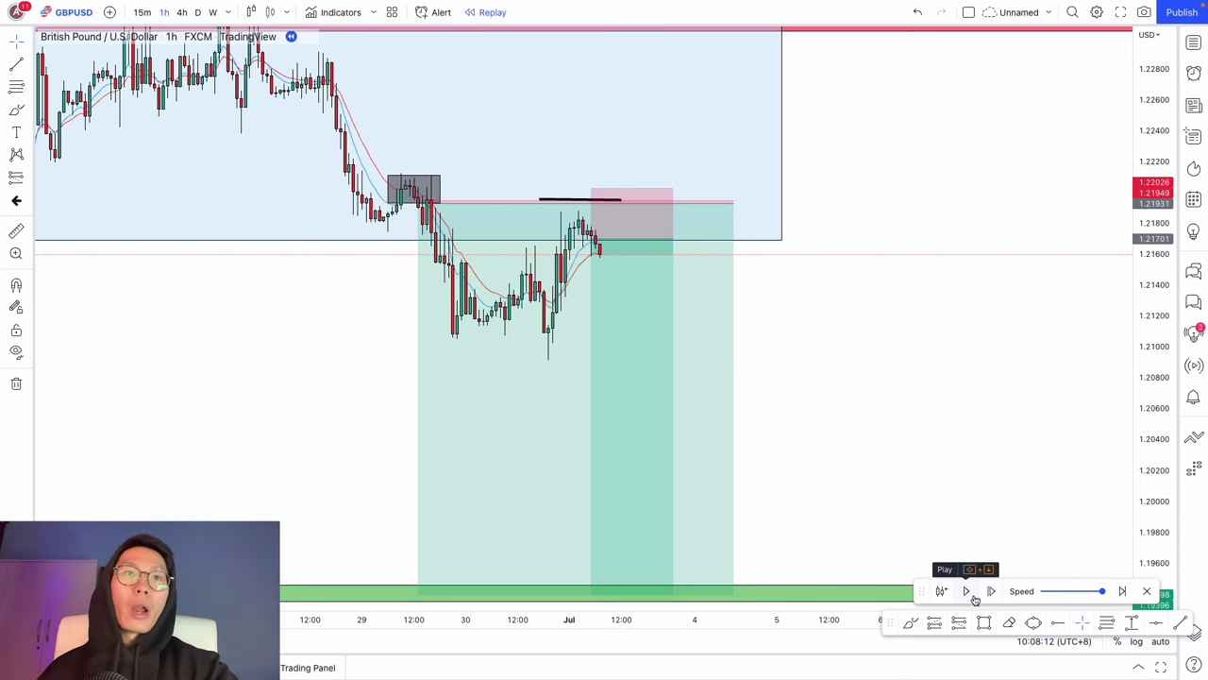
{"action": "left_click", "coordinate": [967, 591]}
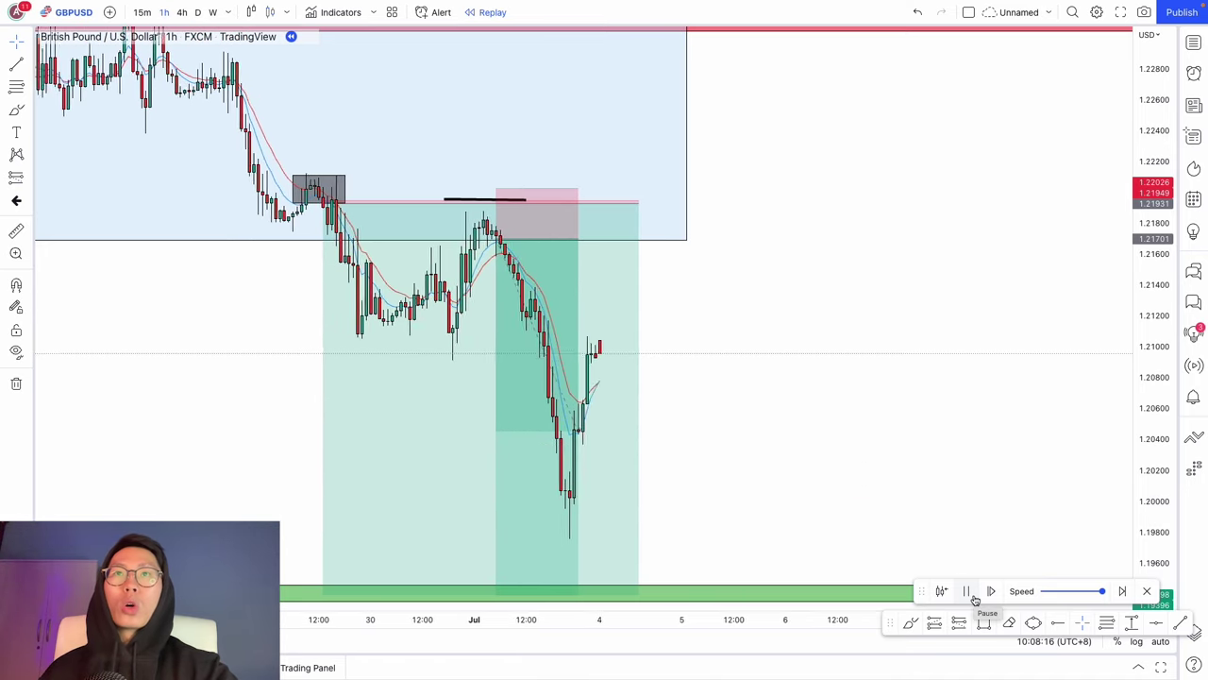
{"action": "left_click", "coordinate": [968, 593]}
{"action": "scroll", "coordinate": [665, 383], "scroll_direction": "up", "scroll_amount": 2}
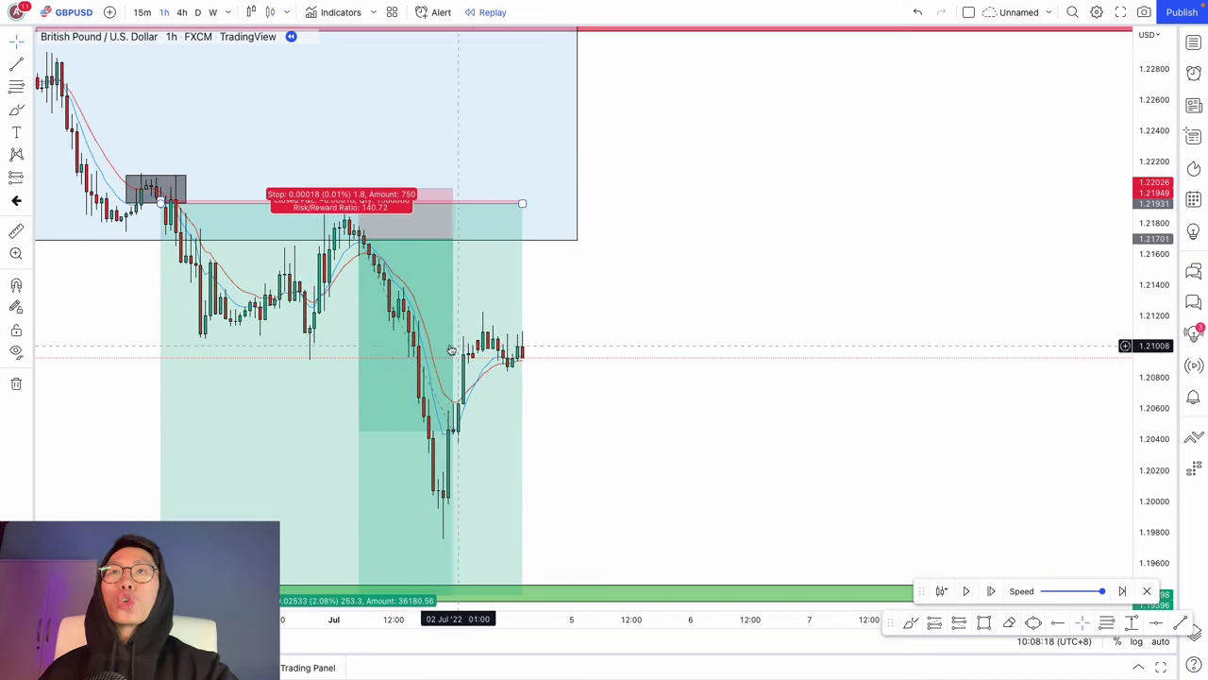
{"action": "scroll", "coordinate": [458, 342], "scroll_direction": "up", "scroll_amount": 2}
{"action": "left_click_drag", "start_coordinate": [538, 349], "coordinate": [633, 329]}
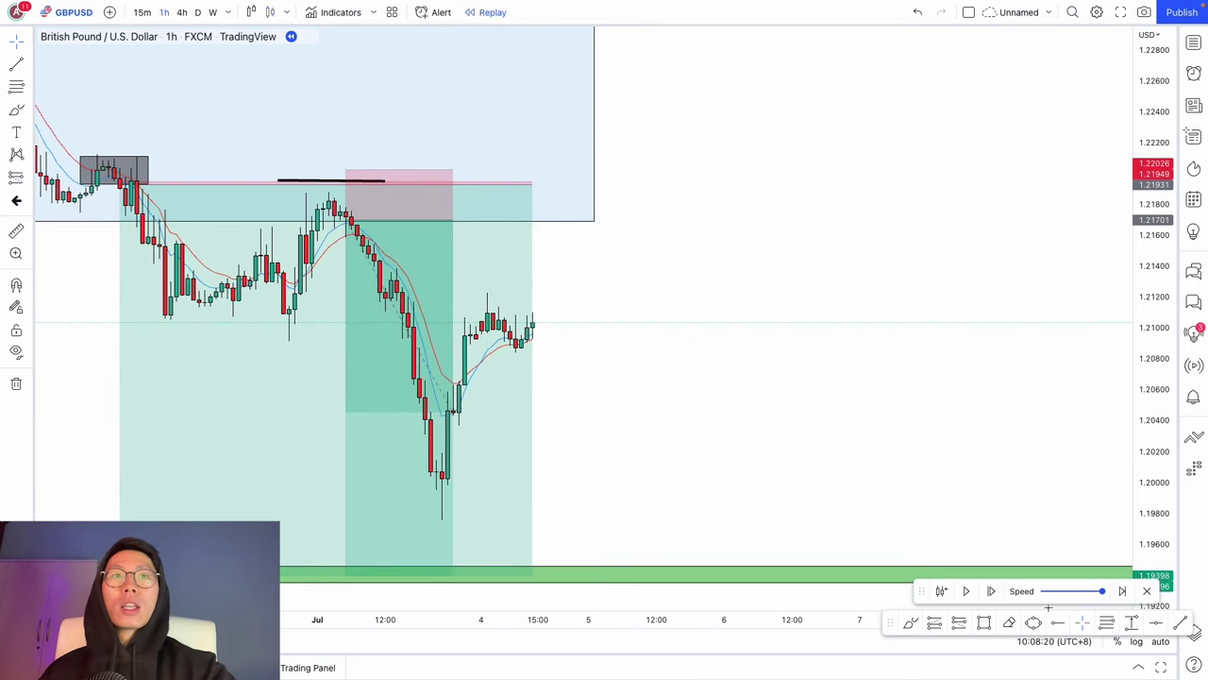
- Advance the replay candle by candle through the rally to the next lower high and the first drop from it, around 5 July
{"action": "left_click", "coordinate": [993, 595]}
{"action": "left_click", "coordinate": [993, 595]}
{"action": "left_click", "coordinate": [993, 594]}
{"action": "left_click", "coordinate": [993, 595]}
{"action": "left_click", "coordinate": [992, 595]}
{"action": "left_click", "coordinate": [993, 594]}
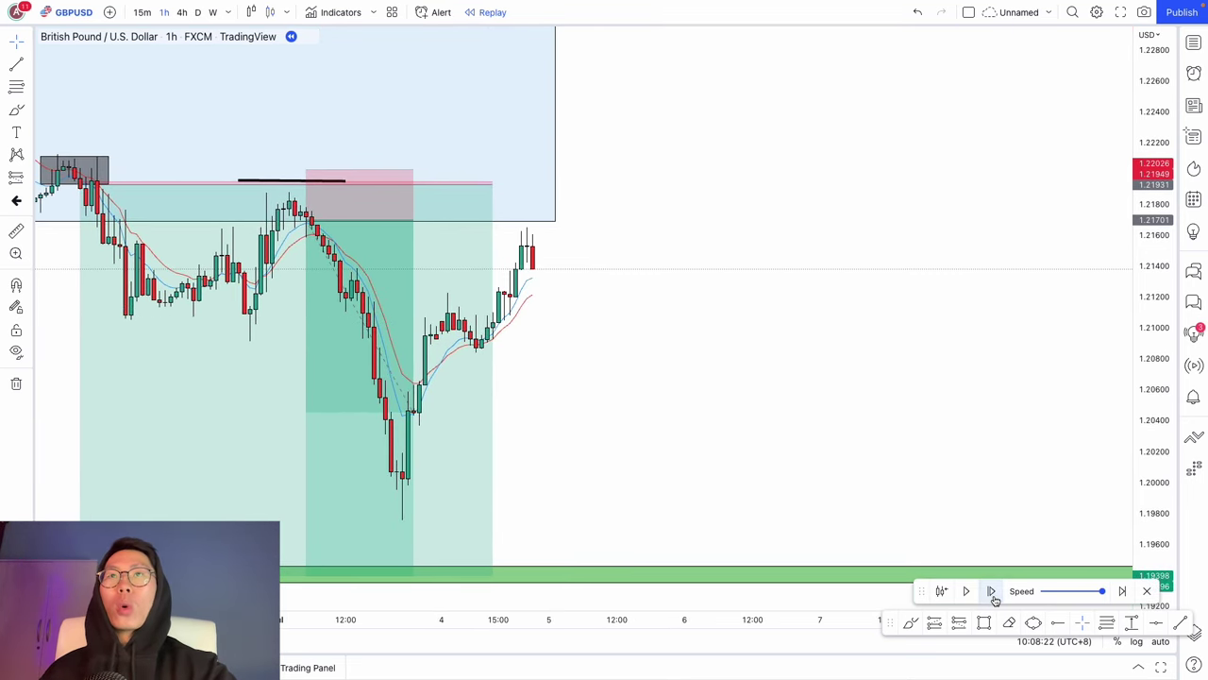
{"action": "left_click", "coordinate": [993, 595]}
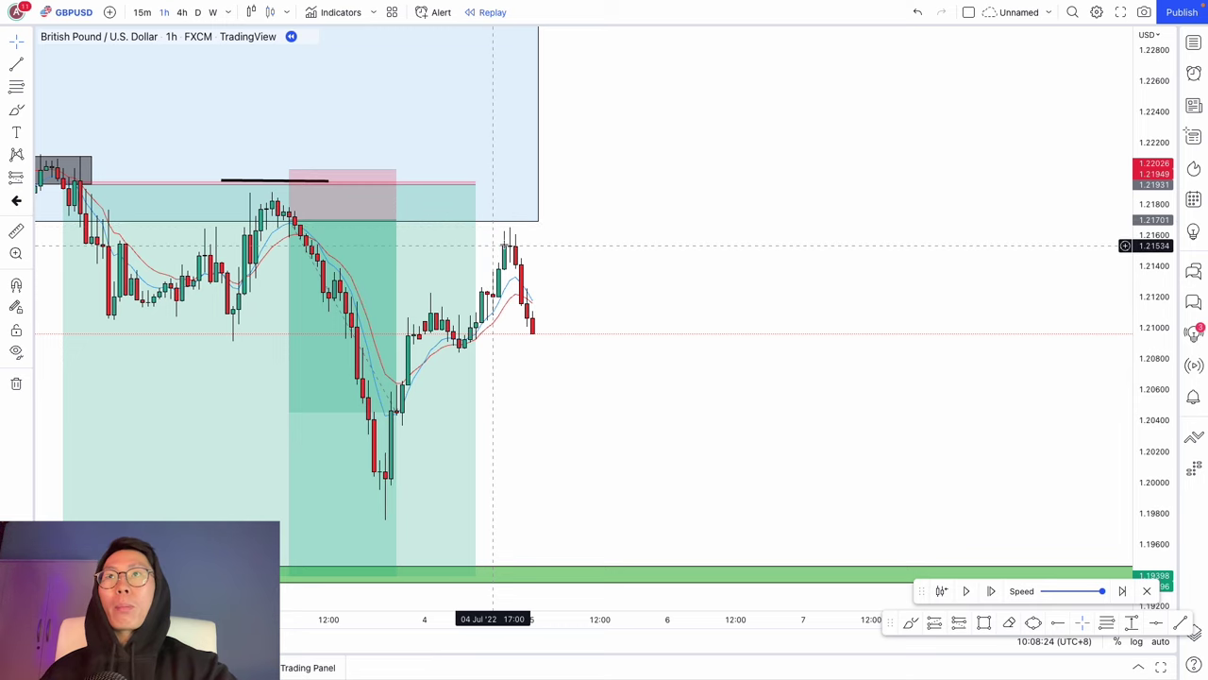
{"action": "left_click_drag", "start_coordinate": [544, 256], "coordinate": [695, 298]}
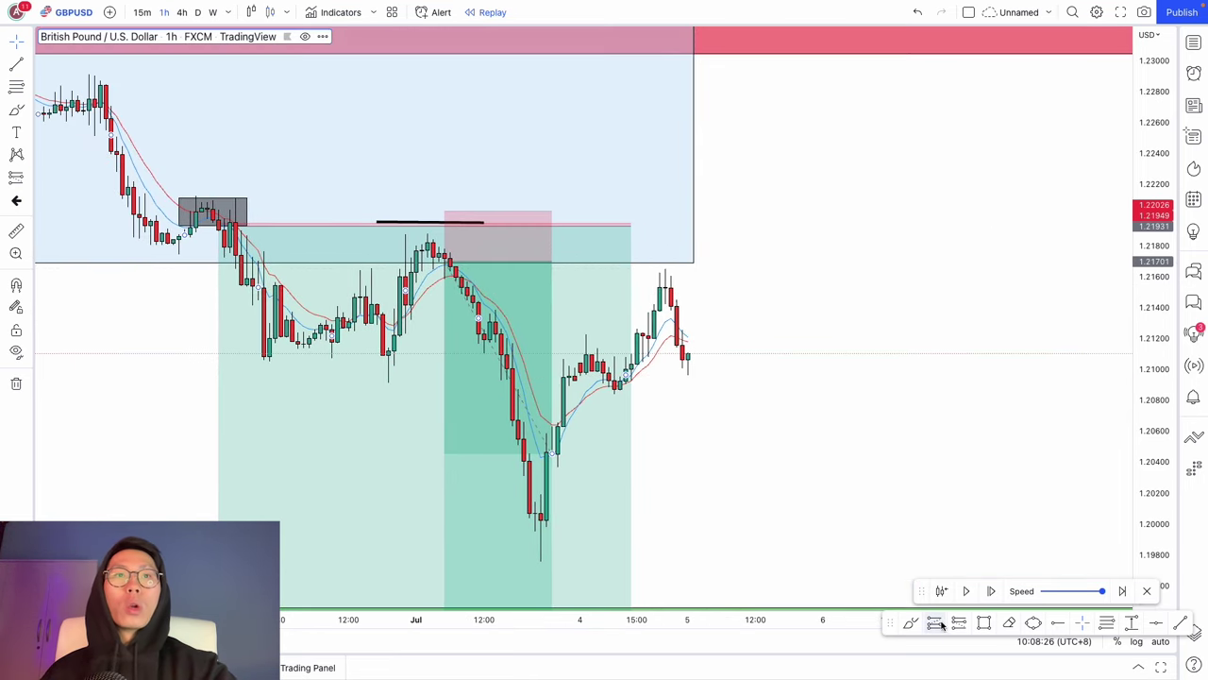
- Circle the grey consolidation box and the two lower highs after it with the brush, and undo the last stroke
{"action": "left_click", "coordinate": [913, 623]}
{"action": "mouse_move", "coordinate": [227, 180]}
{"action": "left_mouse_down"}
{"action": "mouse_move", "coordinate": [174, 202]}
{"action": "mouse_move", "coordinate": [230, 157]}
{"action": "left_mouse_up"}
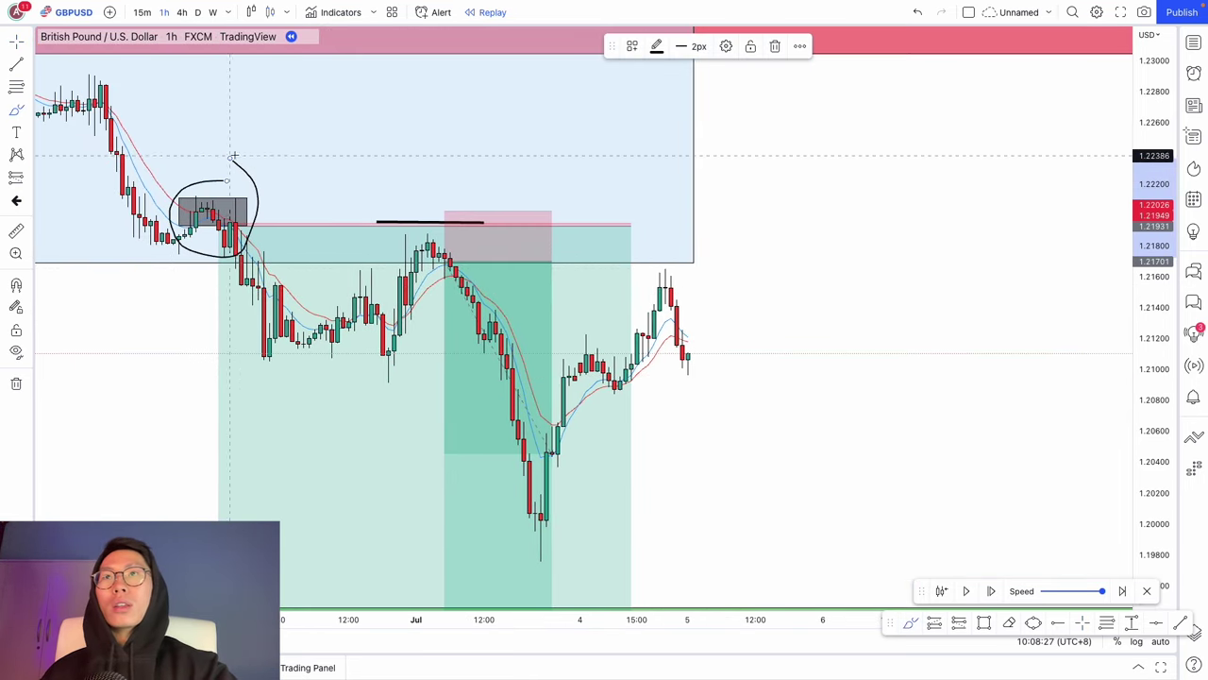
{"action": "left_click_drag", "start_coordinate": [429, 218], "coordinate": [443, 219]}
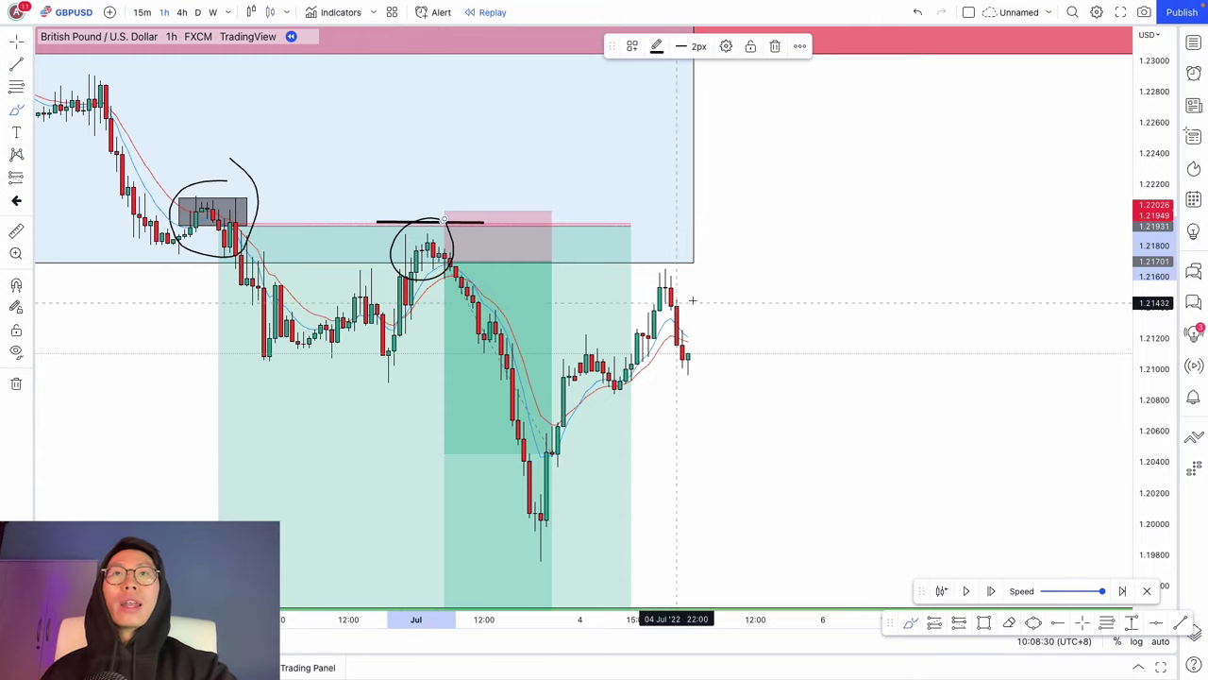
{"action": "mouse_move", "coordinate": [692, 300]}
{"action": "left_mouse_down"}
{"action": "mouse_move", "coordinate": [598, 267]}
{"action": "mouse_move", "coordinate": [660, 326]}
{"action": "left_mouse_up"}
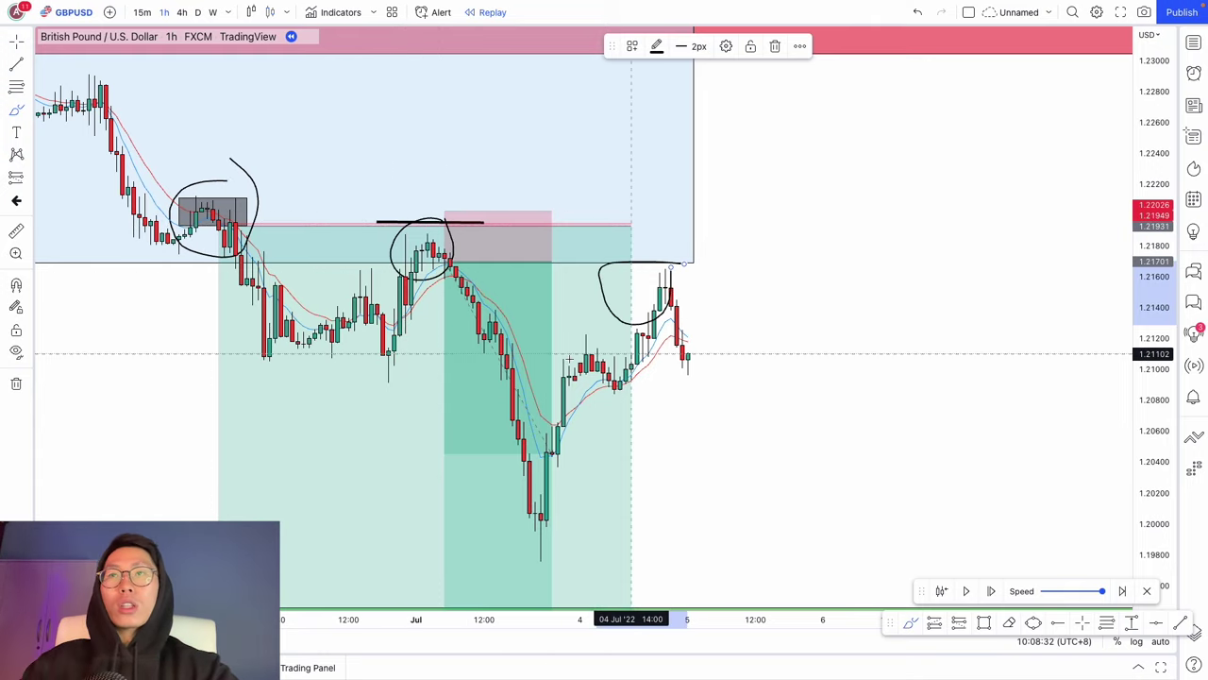
{"action": "mouse_move", "coordinate": [52, 2]}
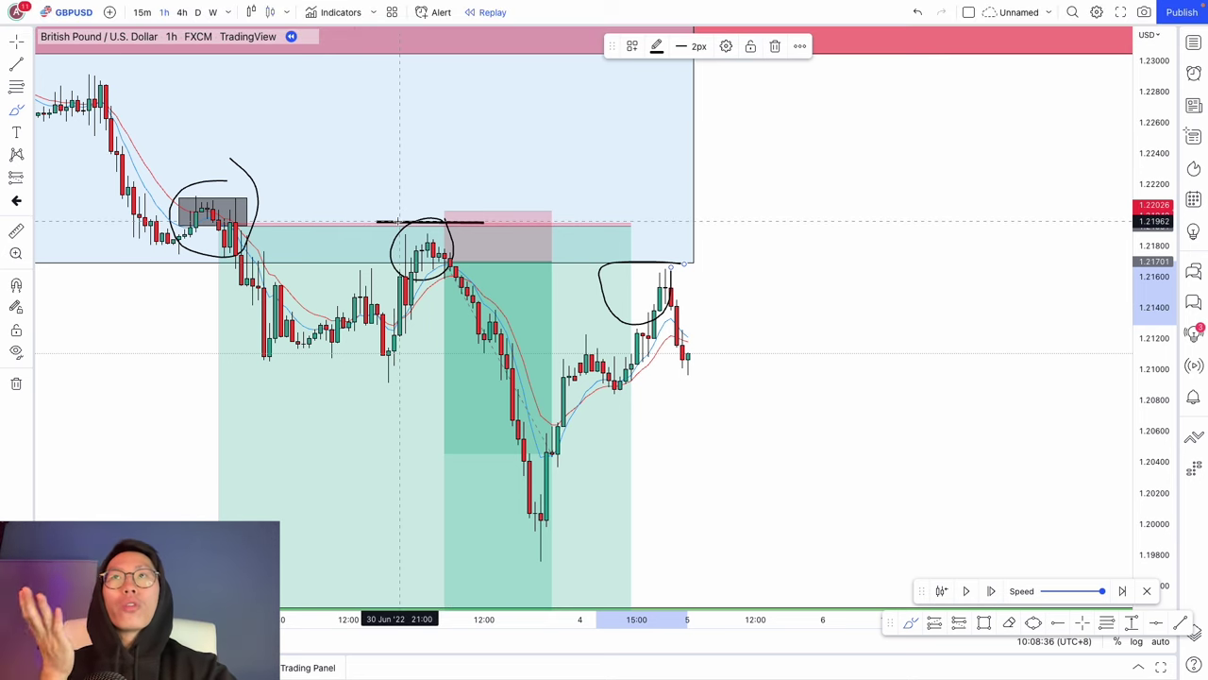
{"action": "key", "text": "super+z"}
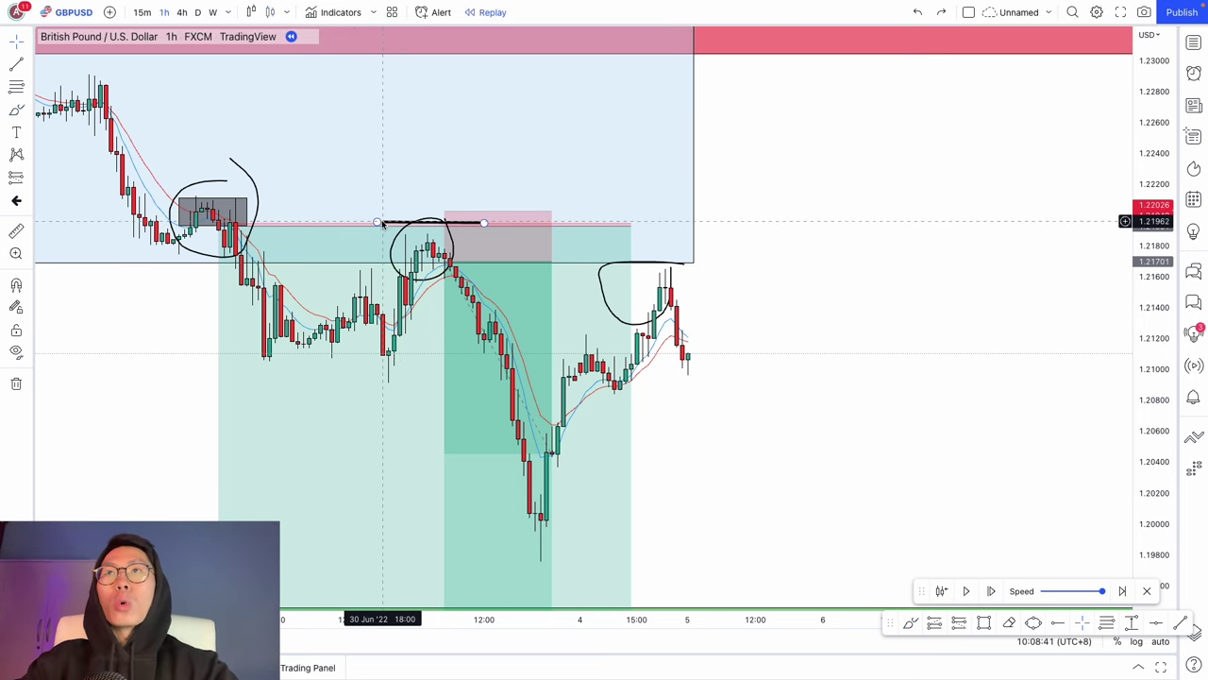
- Move the black stop line just above the latest lower high at about 1.2168 and colour it red
{"action": "left_click_drag", "start_coordinate": [382, 223], "coordinate": [625, 263]}
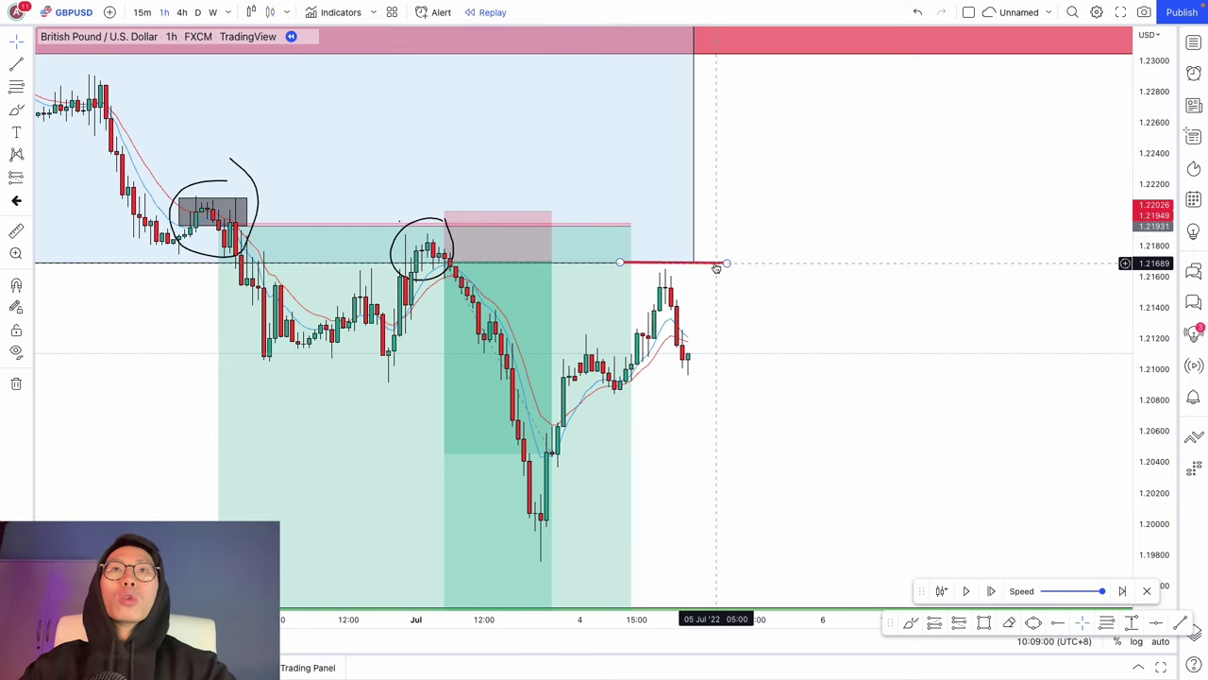
{"action": "left_click_drag", "start_coordinate": [717, 264], "coordinate": [710, 267]}
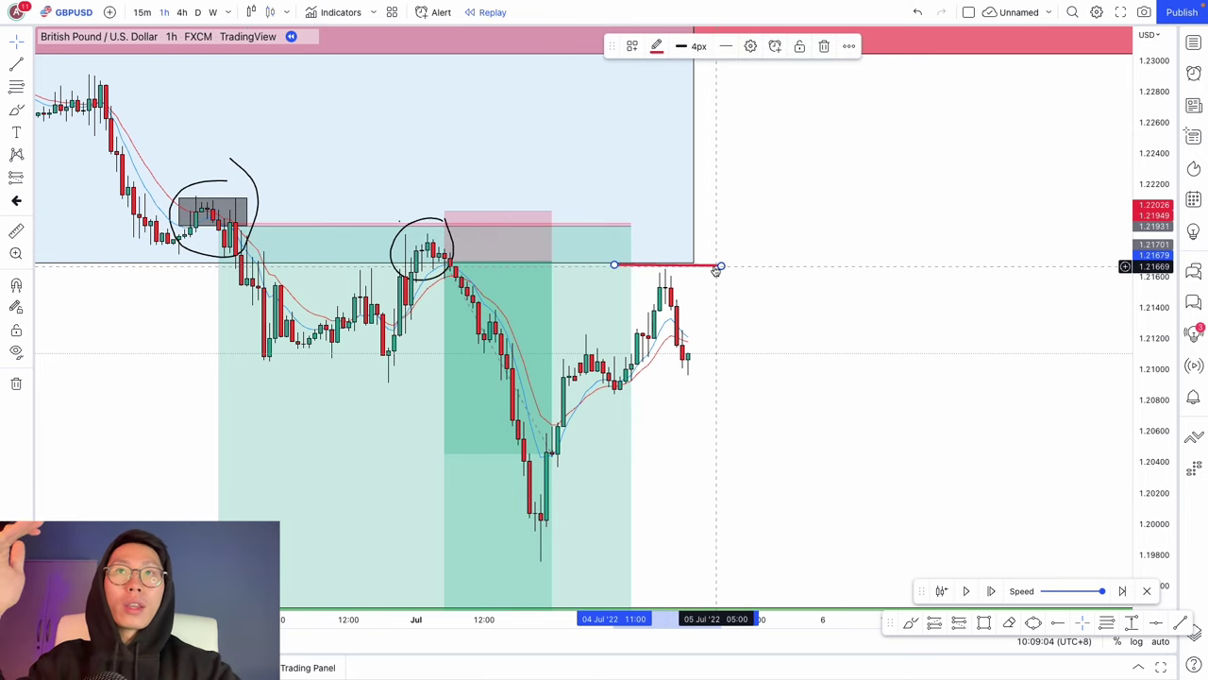
{"action": "left_click_drag", "start_coordinate": [717, 269], "coordinate": [717, 268]}
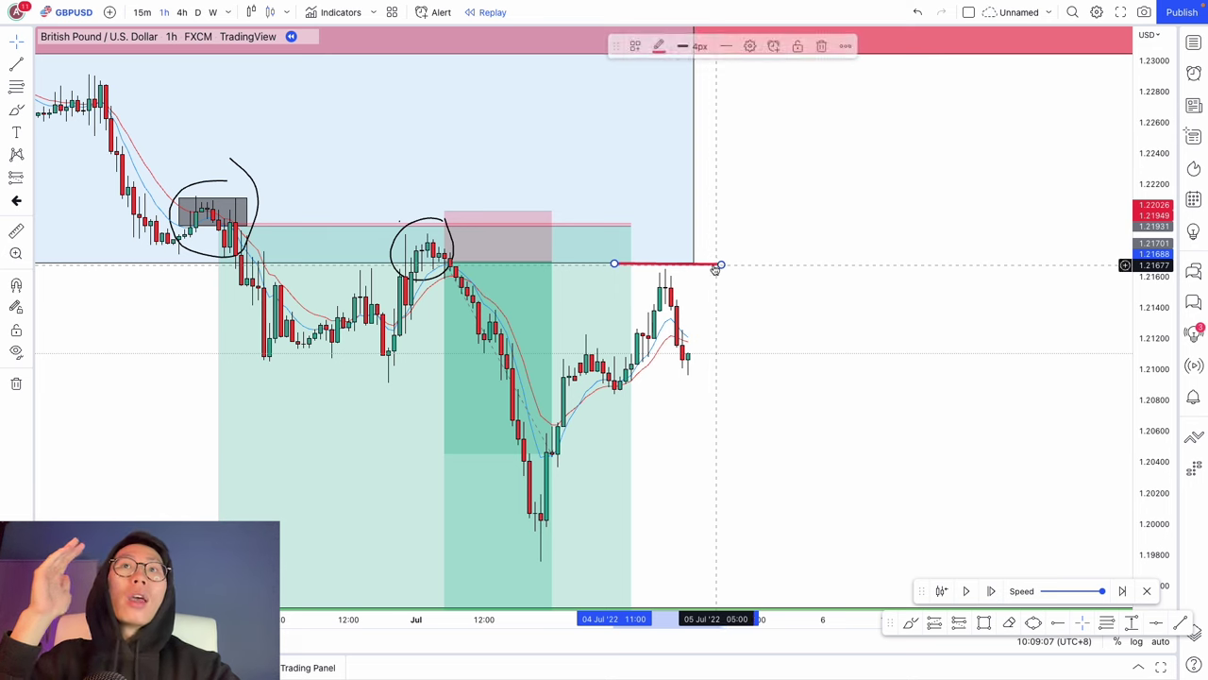
- Extend the right edges of both short positions past the latest candles, to late 5 July and early 6 July
{"action": "left_click", "coordinate": [602, 318]}
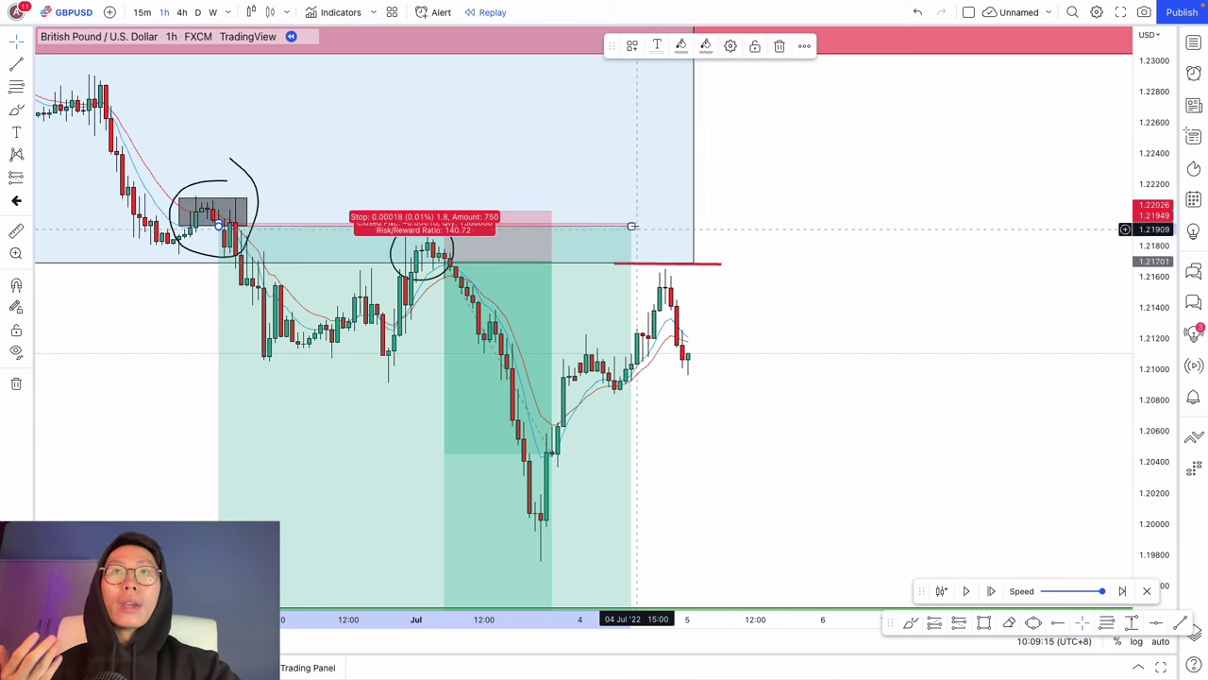
{"action": "left_click_drag", "start_coordinate": [631, 225], "coordinate": [815, 229]}
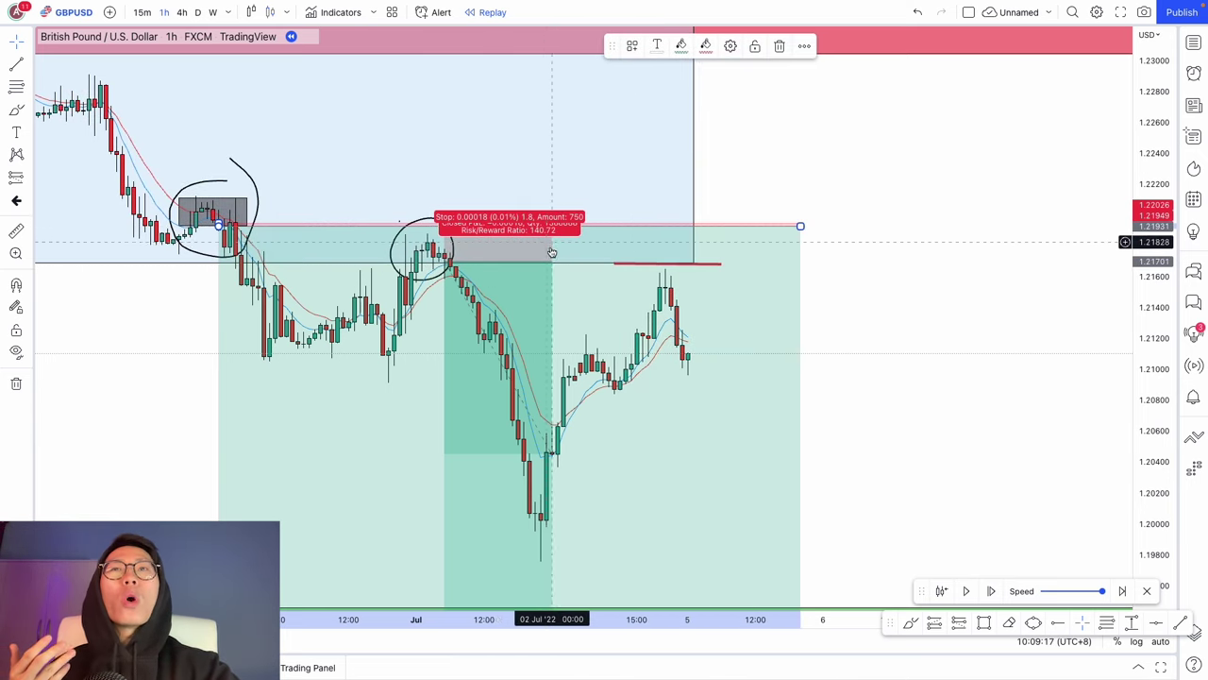
{"action": "left_click_drag", "start_coordinate": [552, 262], "coordinate": [863, 277]}
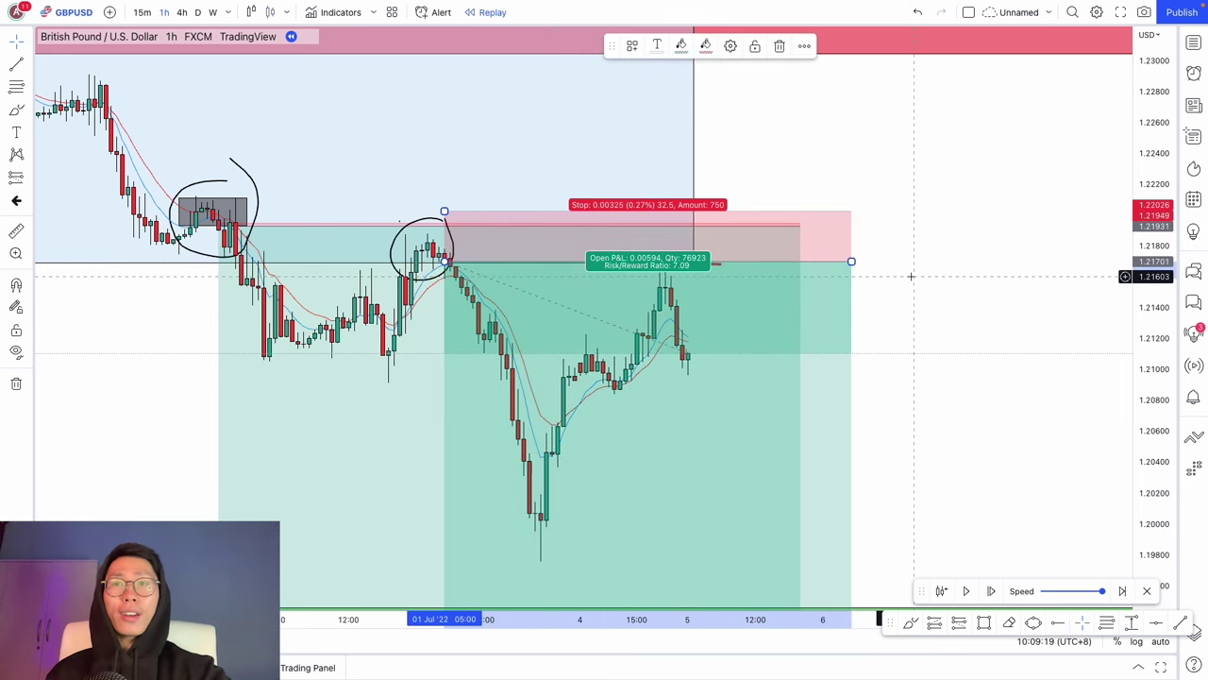
{"action": "left_click", "coordinate": [911, 276]}
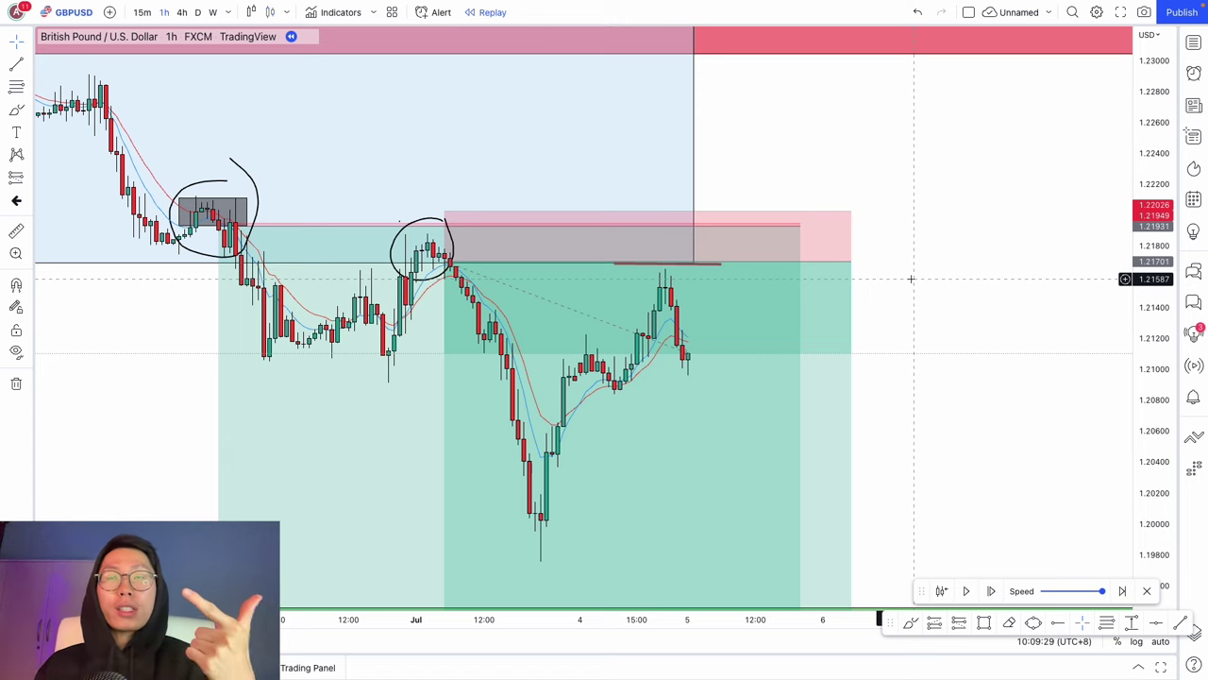
- Trail the second short's stop down to 1.21726, just above its entry
{"action": "left_click", "coordinate": [442, 211]}
{"action": "left_click_drag", "start_coordinate": [442, 210], "coordinate": [444, 260]}
{"action": "scroll", "coordinate": [1017, 303], "scroll_direction": "up", "scroll_amount": 2}
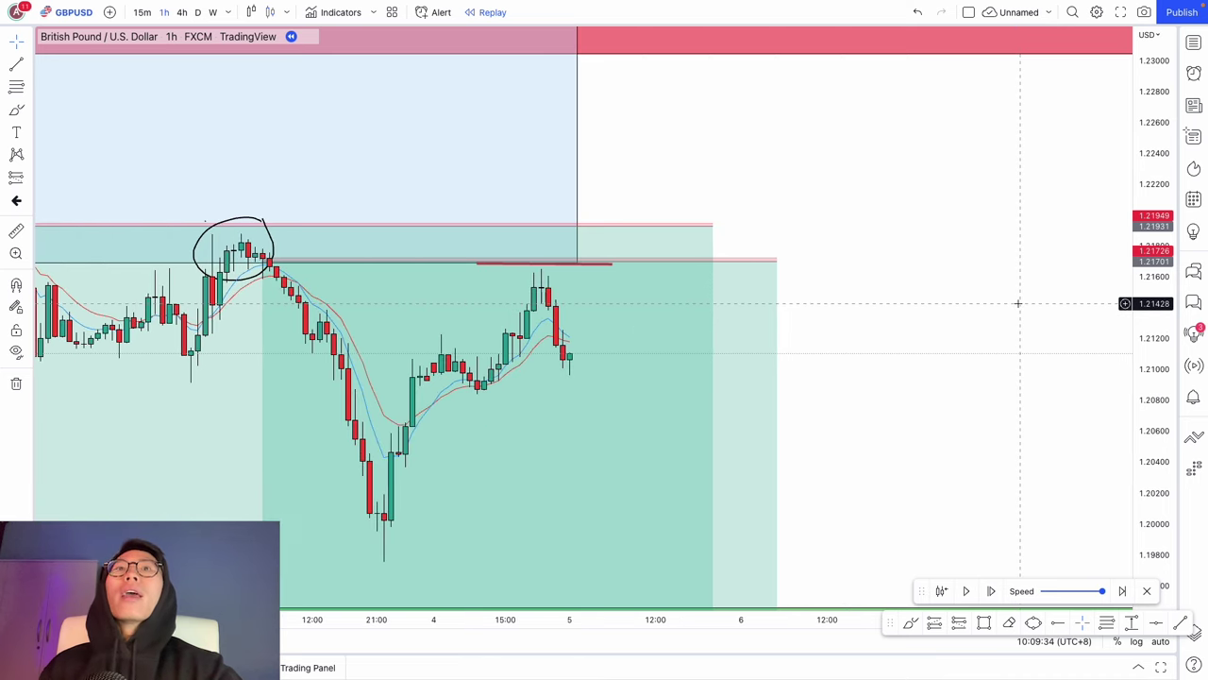
- Place a third short position at 1.21416 below the latest lower high, with its target at 1.19472 and stop at 1.21787
{"action": "left_click", "coordinate": [958, 623]}
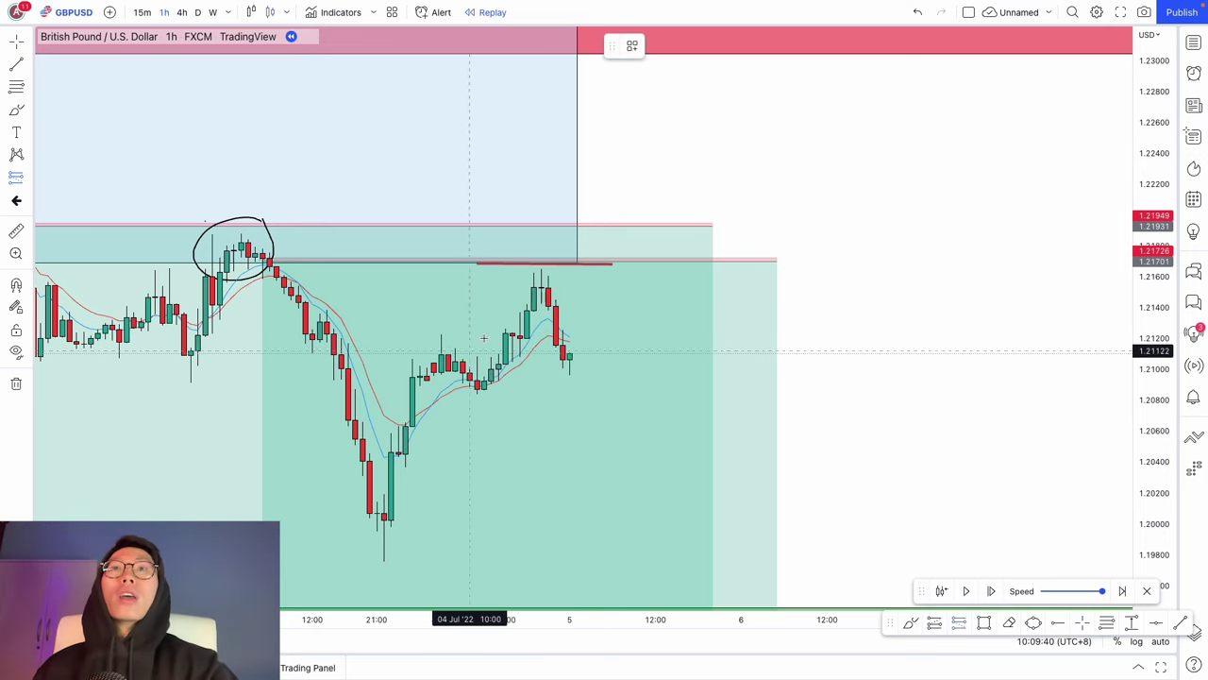
{"action": "left_click", "coordinate": [547, 303]}
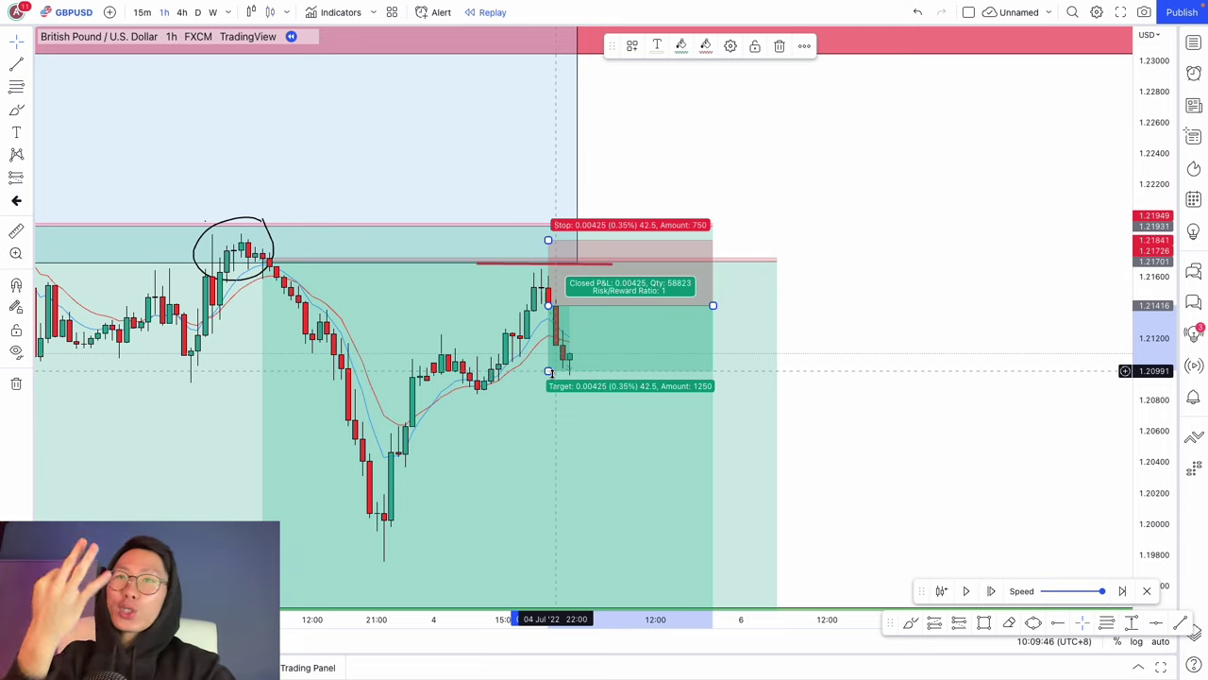
{"action": "left_click_drag", "start_coordinate": [549, 372], "coordinate": [540, 598]}
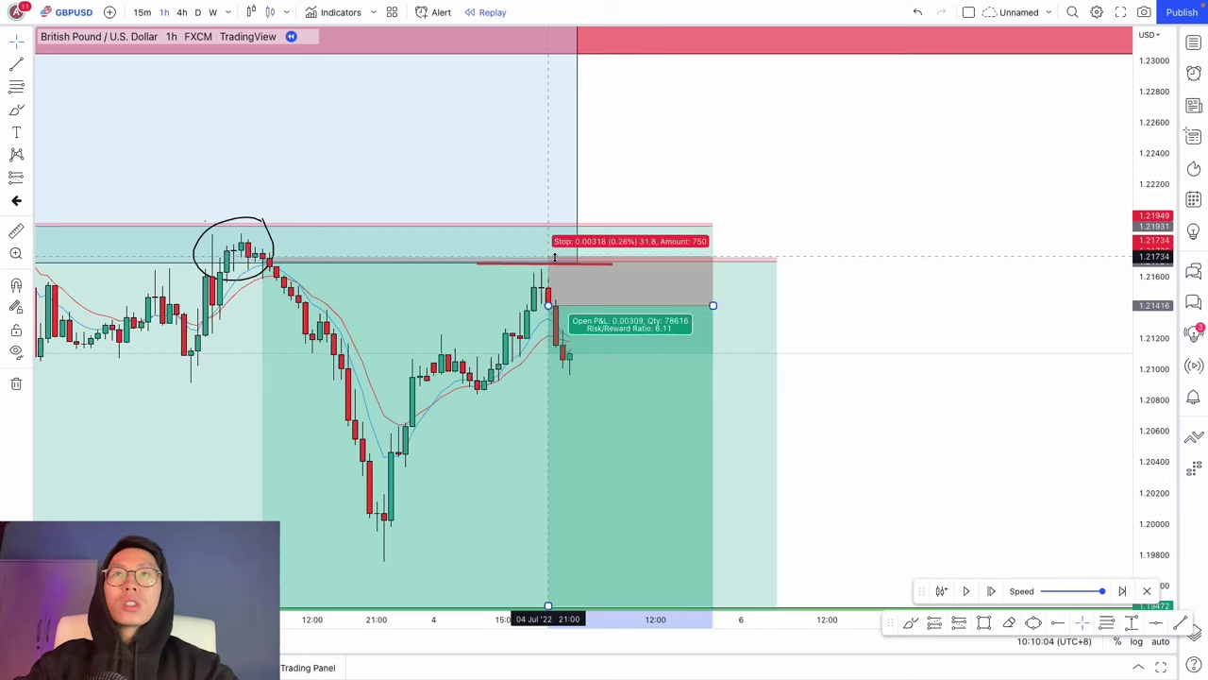
{"action": "left_click_drag", "start_coordinate": [557, 238], "coordinate": [557, 247]}
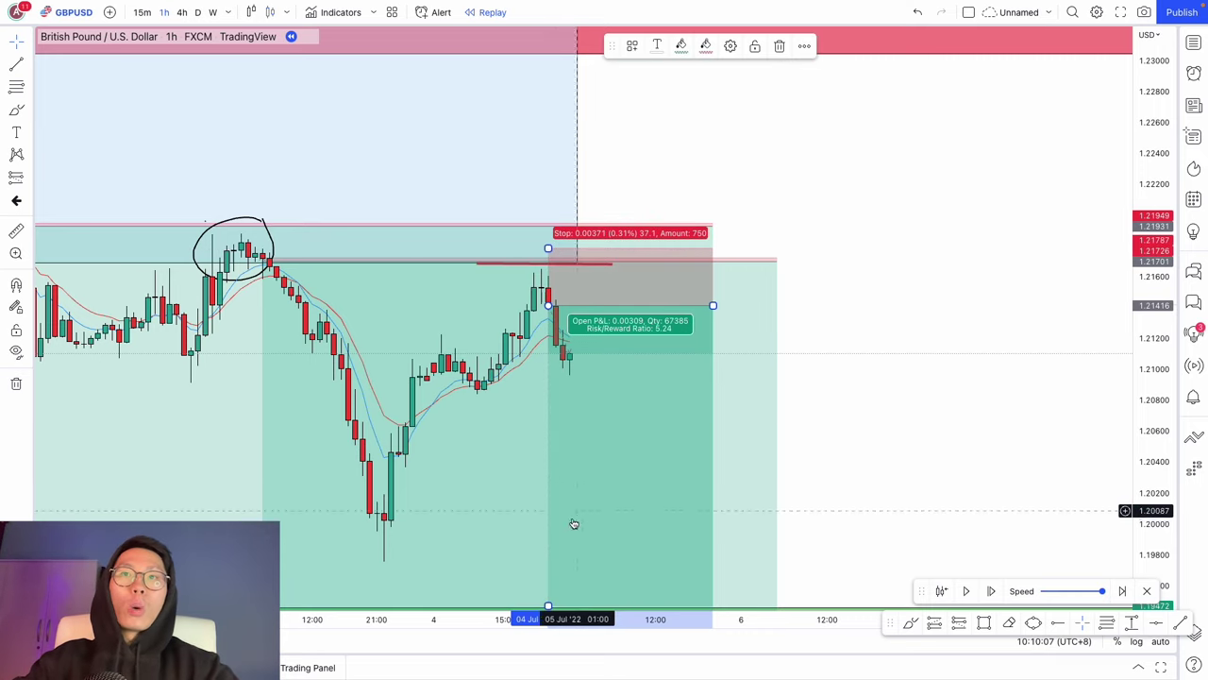
- Run the replay through the drop into the green support zone and pause around 6 July to review all three shorts
{"action": "left_click_drag", "start_coordinate": [552, 615], "coordinate": [685, 614]}
{"action": "left_click_drag", "start_coordinate": [984, 489], "coordinate": [902, 451]}
{"action": "left_click", "coordinate": [969, 591]}
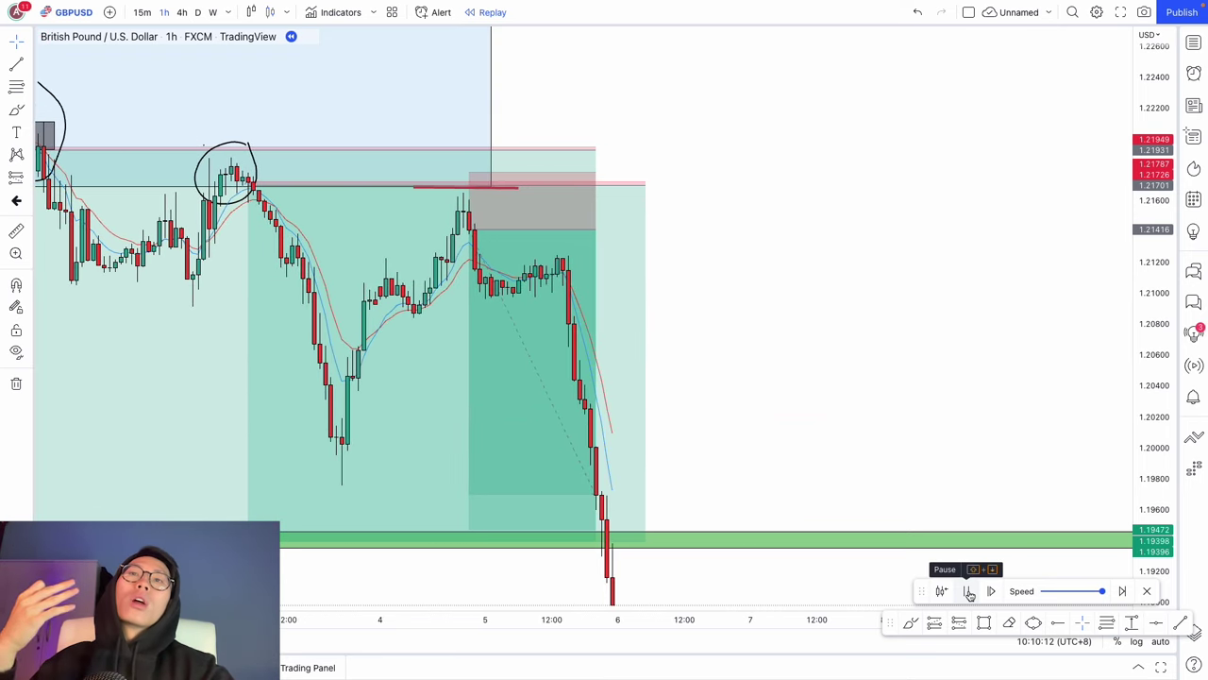
{"action": "left_click", "coordinate": [968, 591]}
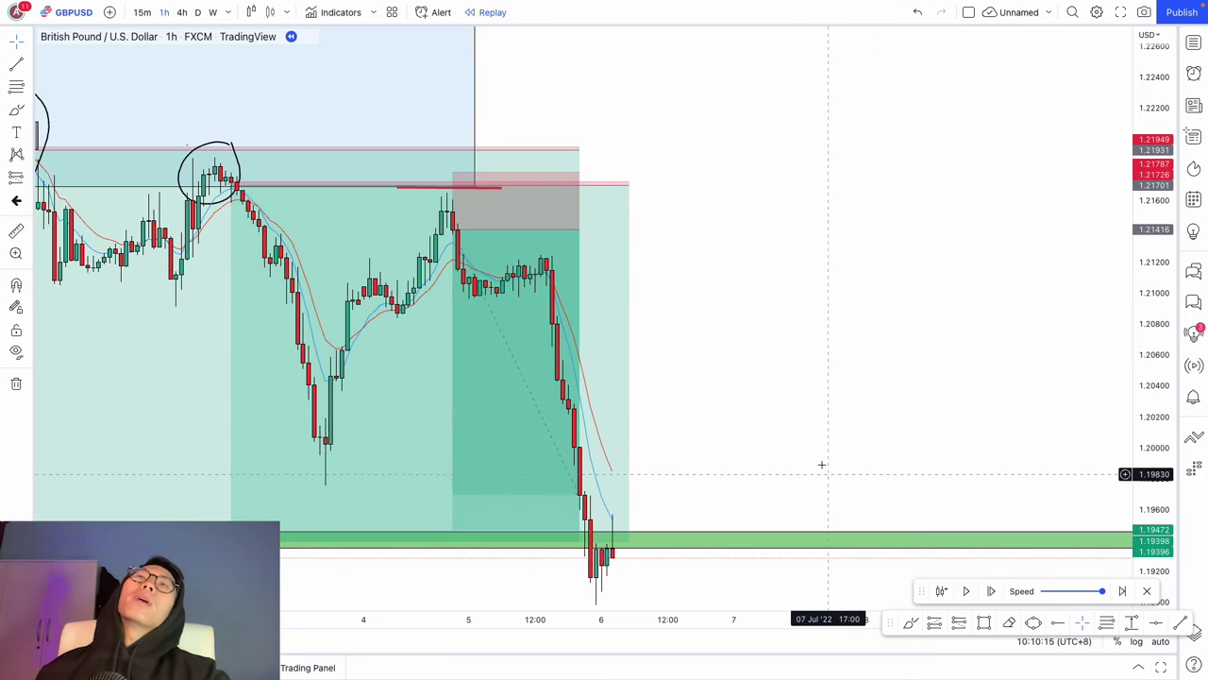
{"action": "scroll", "coordinate": [817, 458], "scroll_direction": "down", "scroll_amount": 1}
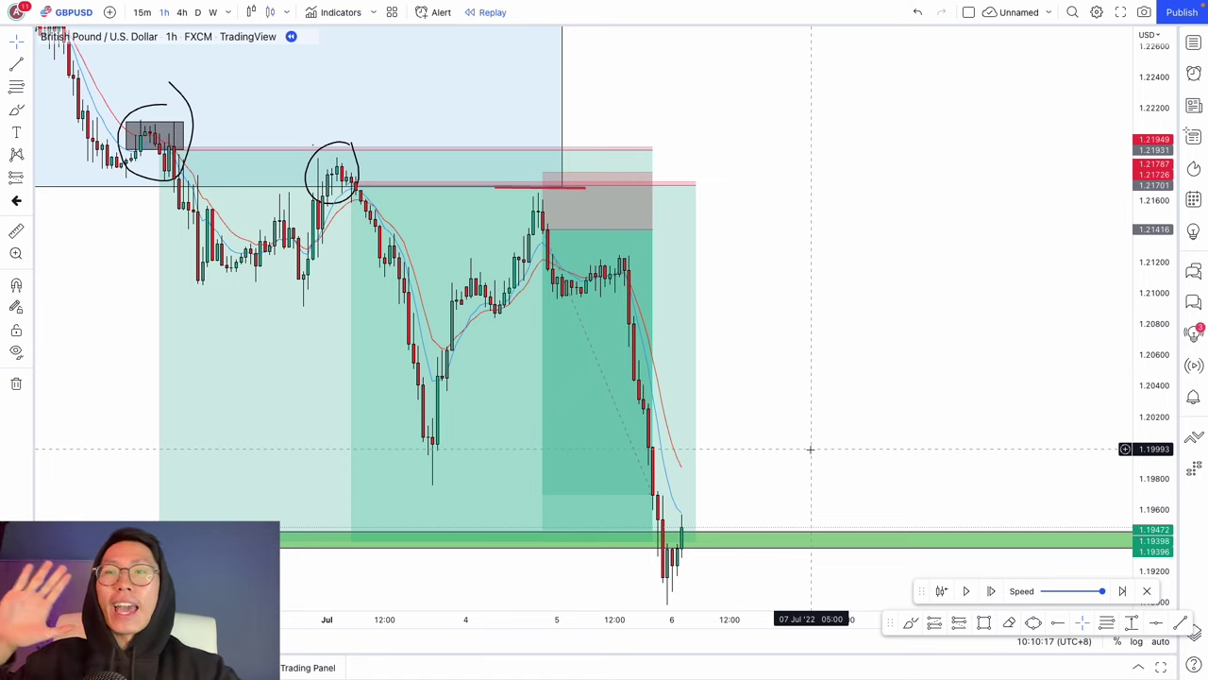
- Draw a grey rectangle over the July range around the green zone, from about 1.2059 down to about 1.192
{"action": "mouse_move", "coordinate": [573, 381]}
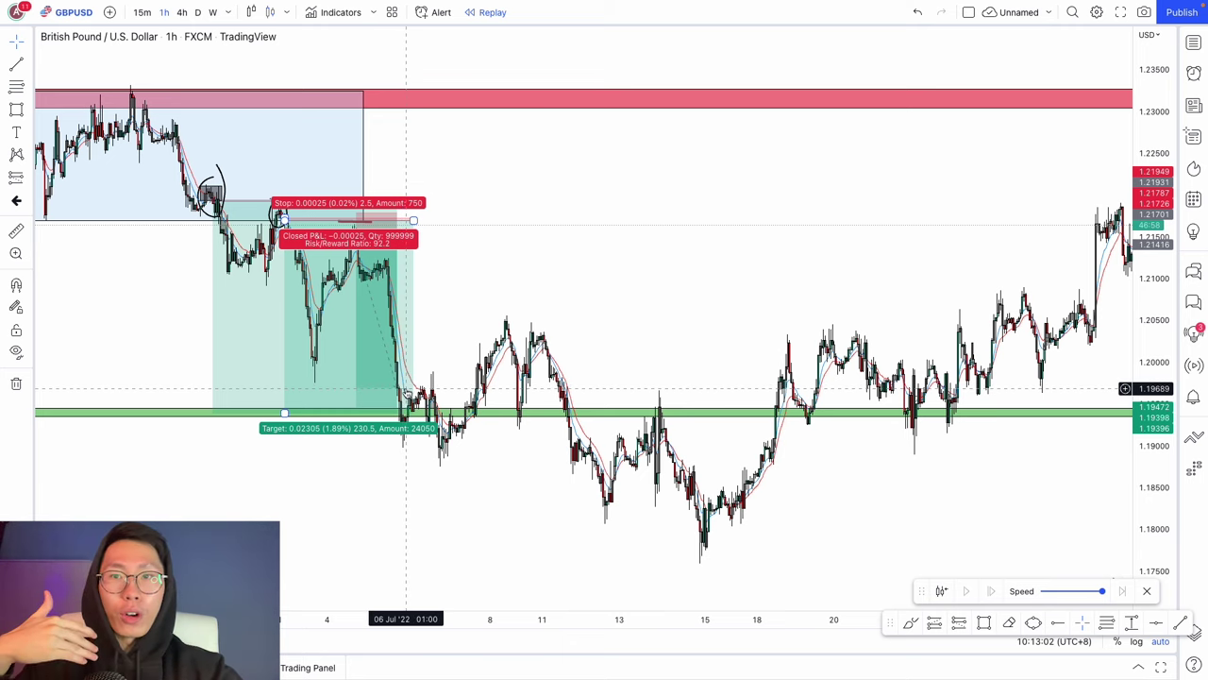
{"action": "scroll", "coordinate": [836, 482], "scroll_direction": "up", "scroll_amount": 1}
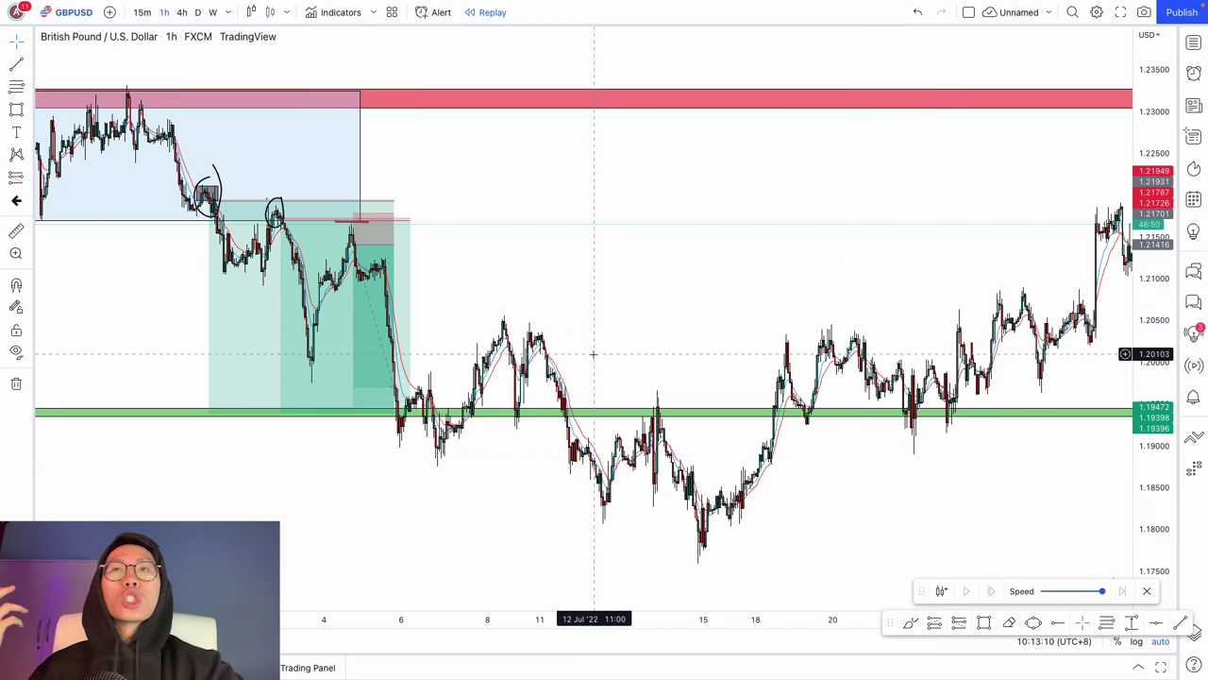
{"action": "scroll", "coordinate": [781, 409], "scroll_direction": "up", "scroll_amount": 3}
{"action": "left_click", "coordinate": [983, 621]}
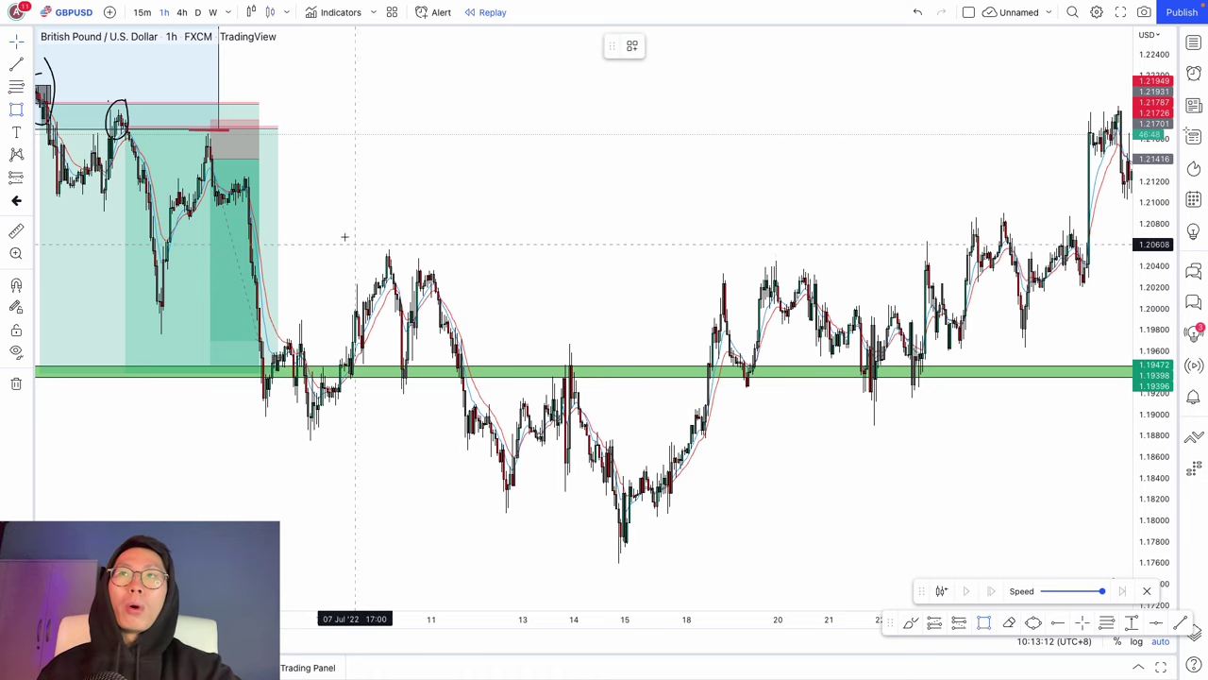
{"action": "left_click", "coordinate": [304, 247]}
{"action": "left_click", "coordinate": [1104, 395]}
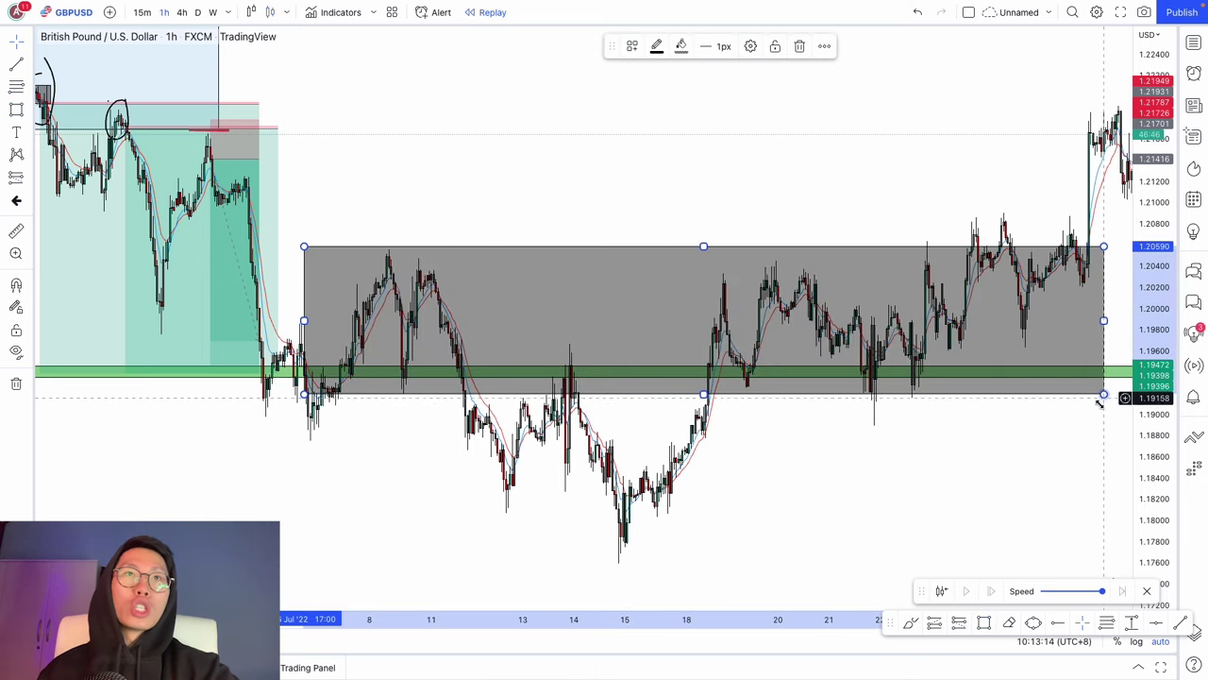
- Examine the swing highs and lows inside the grey range up to the late July breakout
{"action": "scroll", "coordinate": [1052, 459], "scroll_direction": "up", "scroll_amount": 4}
{"action": "scroll", "coordinate": [974, 493], "scroll_direction": "up", "scroll_amount": 2}
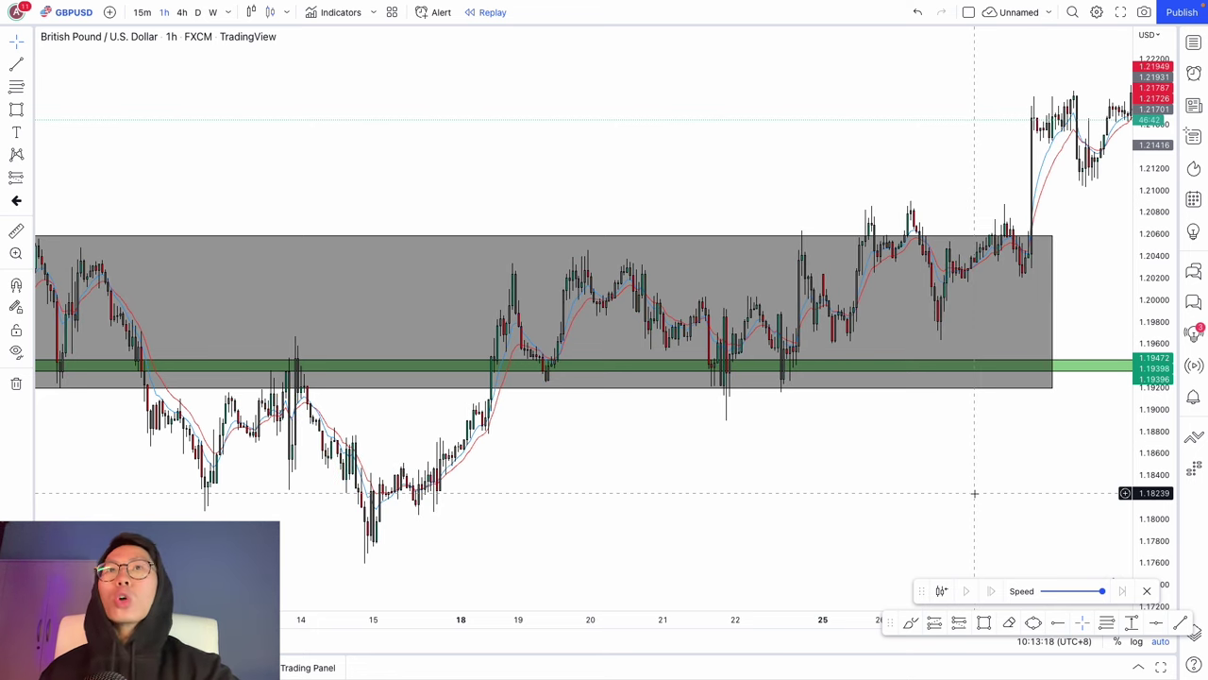
{"action": "scroll", "coordinate": [962, 496], "scroll_direction": "up", "scroll_amount": 5}
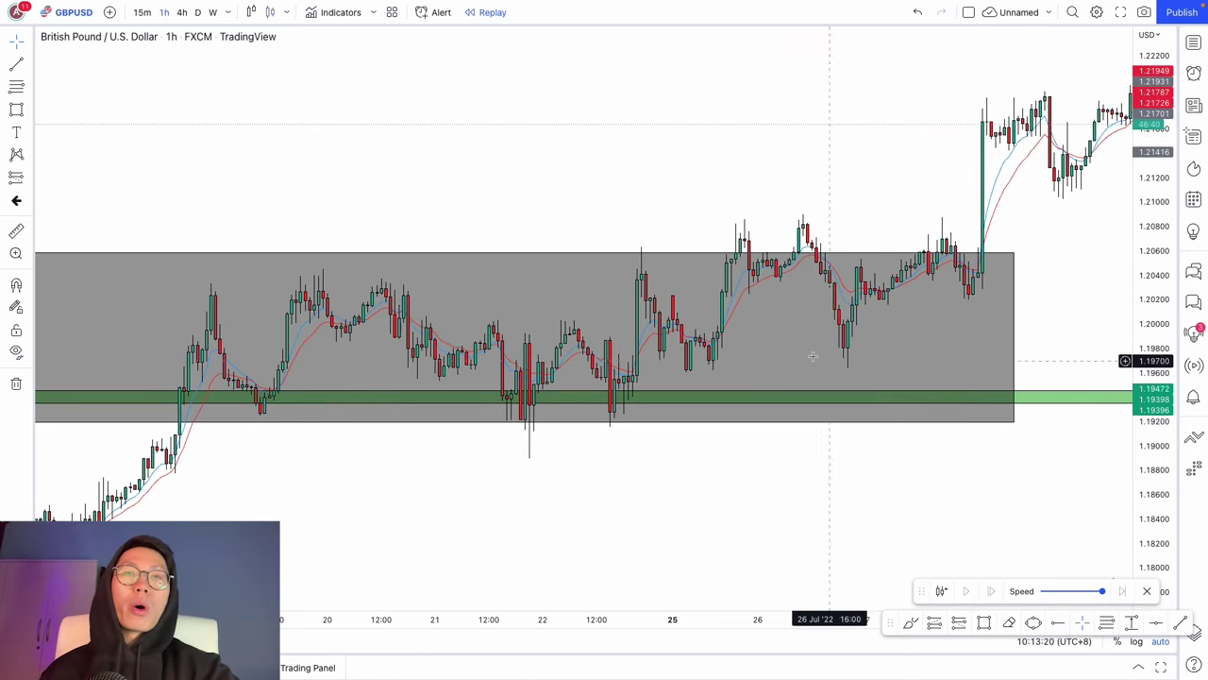
{"action": "scroll", "coordinate": [605, 414], "scroll_direction": "up", "scroll_amount": 2}
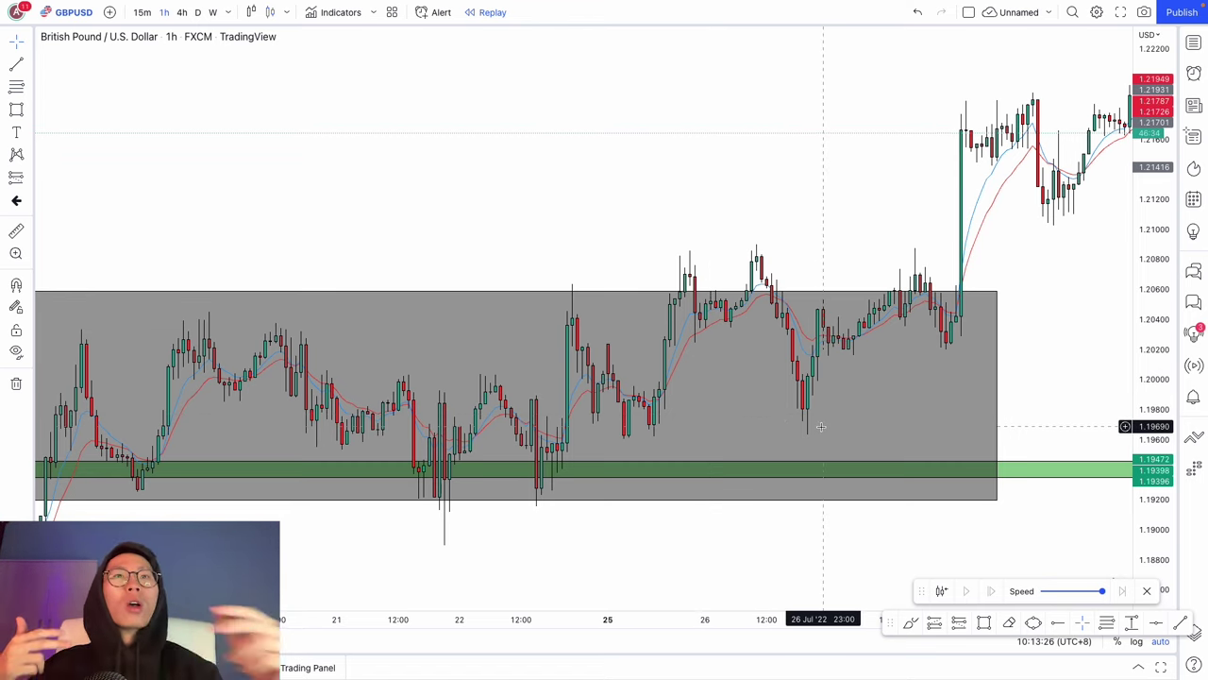
{"action": "scroll", "coordinate": [793, 420], "scroll_direction": "down", "scroll_amount": 2}
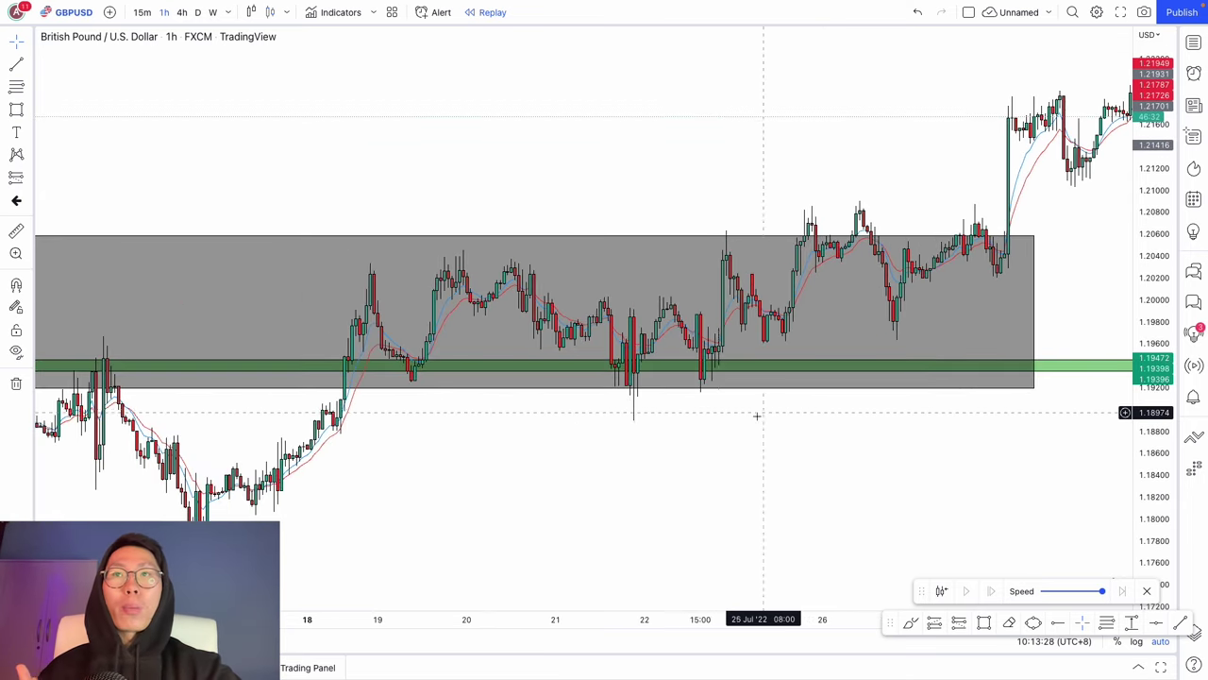
{"action": "scroll", "coordinate": [429, 368], "scroll_direction": "up", "scroll_amount": 1}
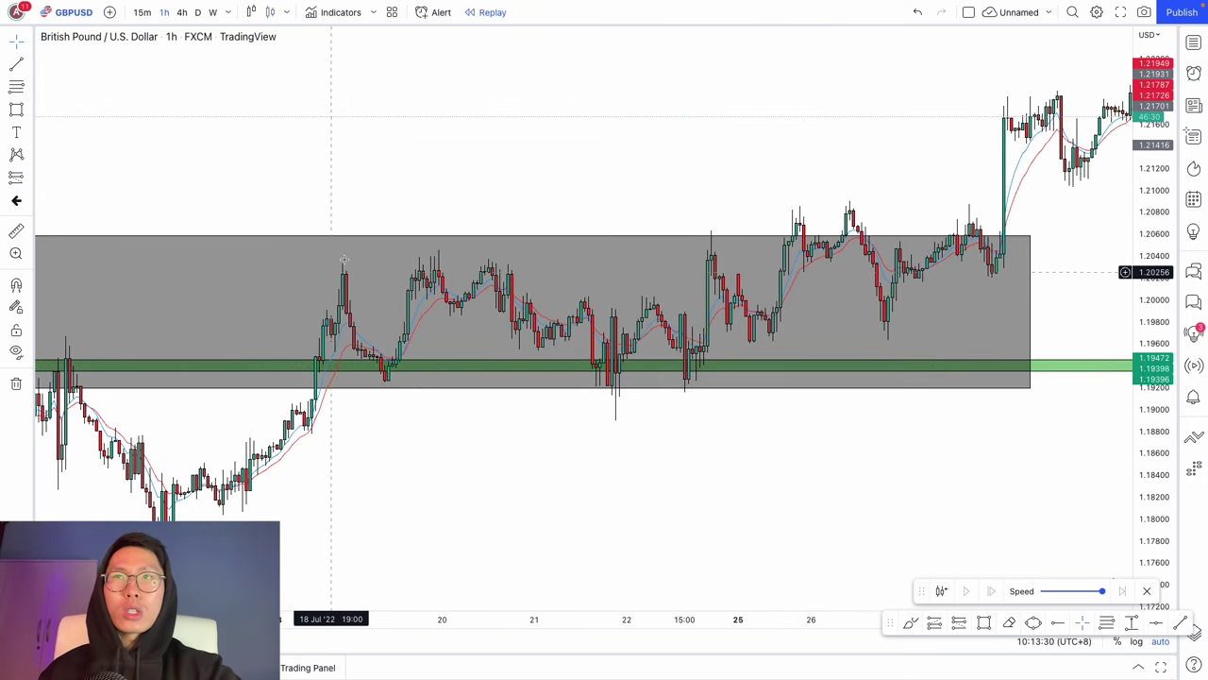
{"action": "scroll", "coordinate": [755, 358], "scroll_direction": "up", "scroll_amount": 2}
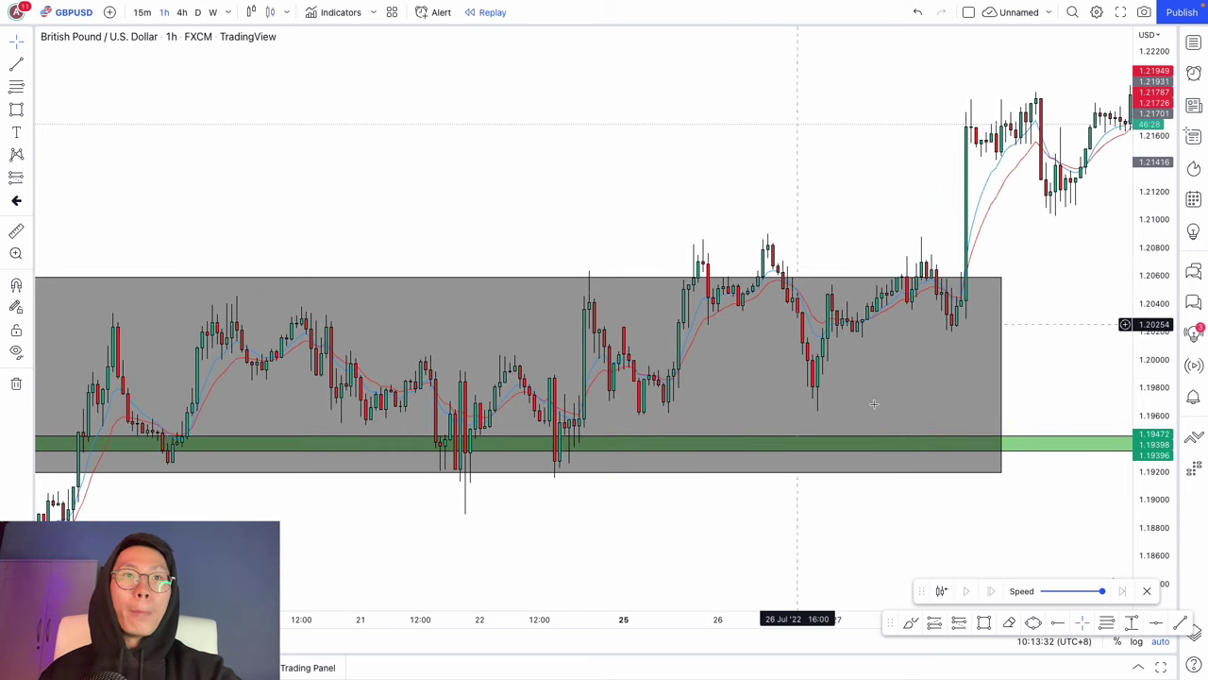
- Place a long position at 1.20223 on the 26 July rebound, with its stop at 1.19584 below the higher low
{"action": "left_click", "coordinate": [910, 622]}
{"action": "mouse_move", "coordinate": [838, 376]}
{"action": "left_mouse_down"}
{"action": "mouse_move", "coordinate": [793, 403]}
{"action": "mouse_move", "coordinate": [842, 362]}
{"action": "left_mouse_up"}
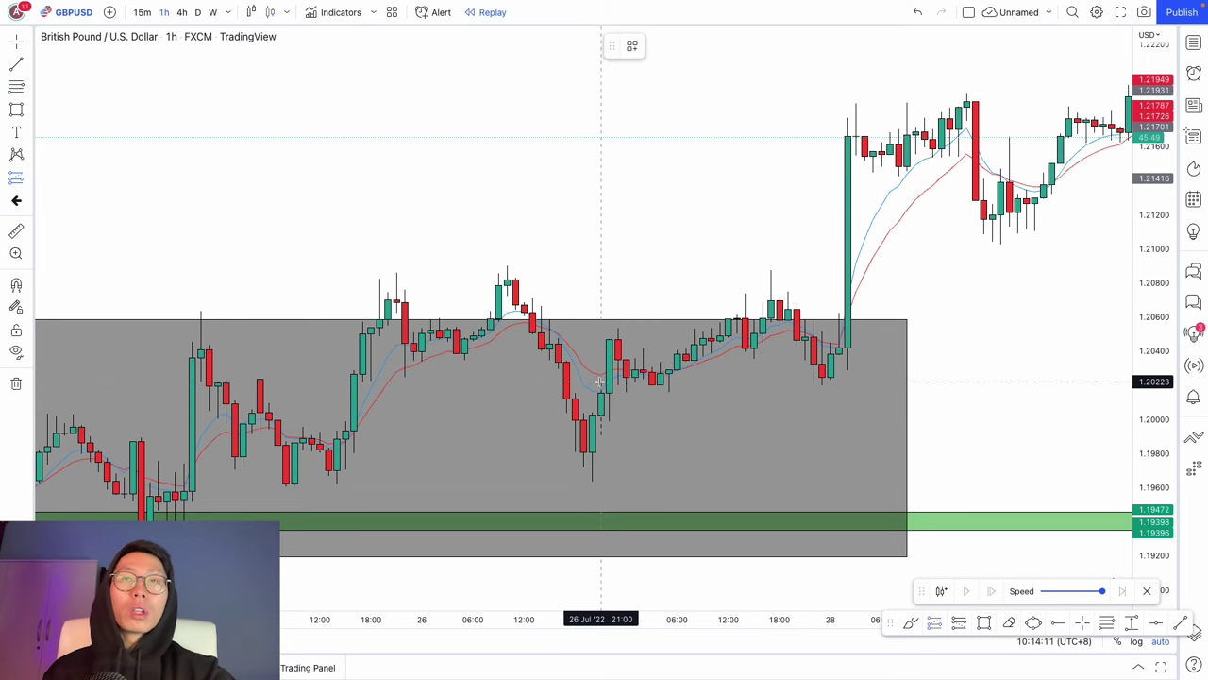
{"action": "left_click", "coordinate": [598, 380]}
{"action": "left_click", "coordinate": [1021, 465]}
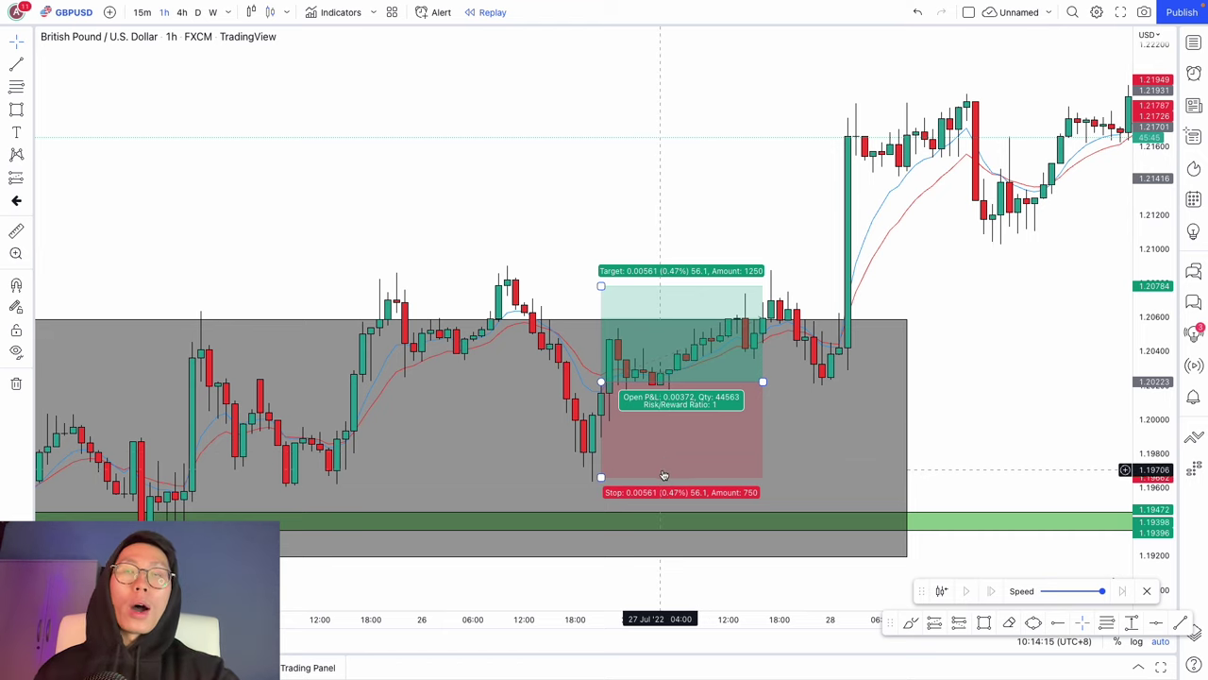
{"action": "mouse_move", "coordinate": [601, 477]}
{"action": "left_mouse_down"}
{"action": "mouse_move", "coordinate": [604, 566]}
{"action": "mouse_move", "coordinate": [601, 491]}
{"action": "left_mouse_up"}
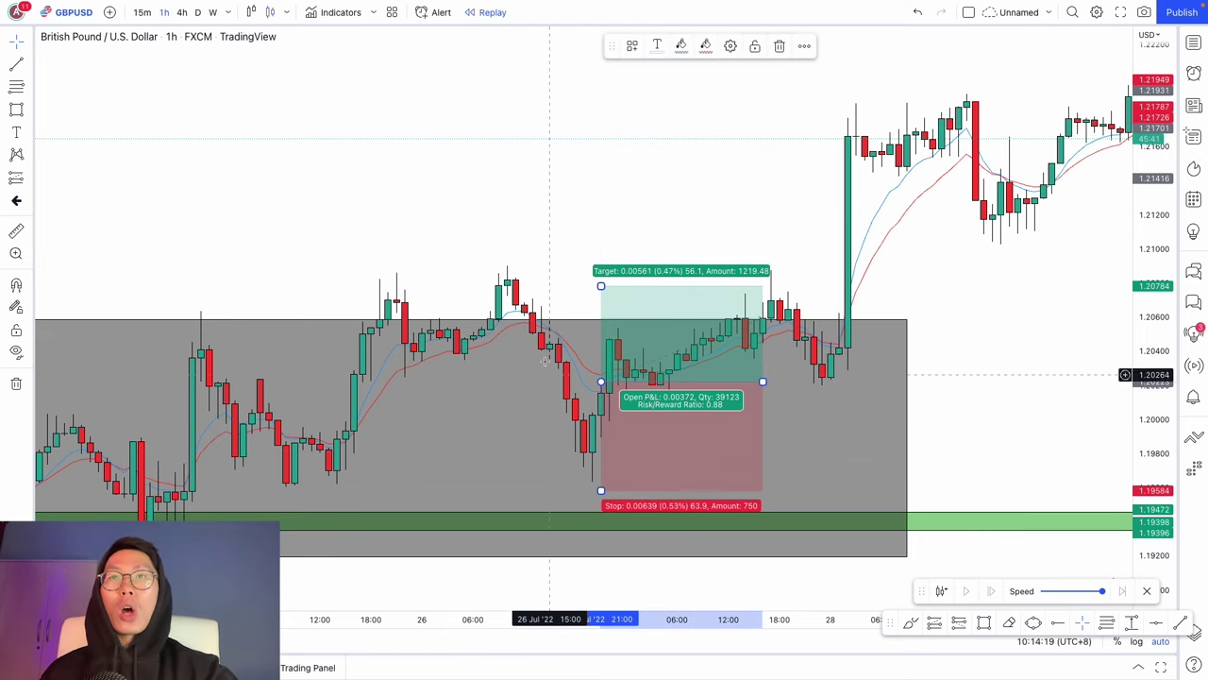
- Switch to the 4-hour chart and raise the long position's target to 1.23123 in the red resistance zone
{"action": "scroll", "coordinate": [739, 437], "scroll_direction": "down", "scroll_amount": 3}
{"action": "scroll", "coordinate": [739, 437], "scroll_direction": "down", "scroll_amount": 5}
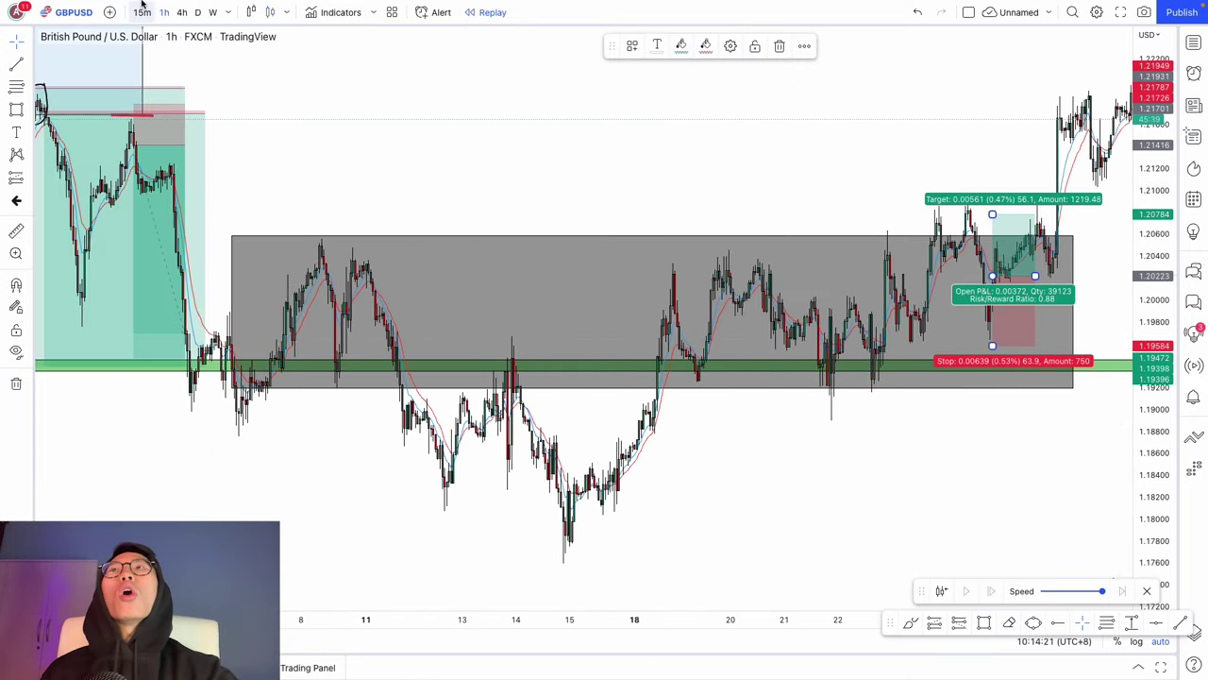
{"action": "left_click", "coordinate": [180, 12]}
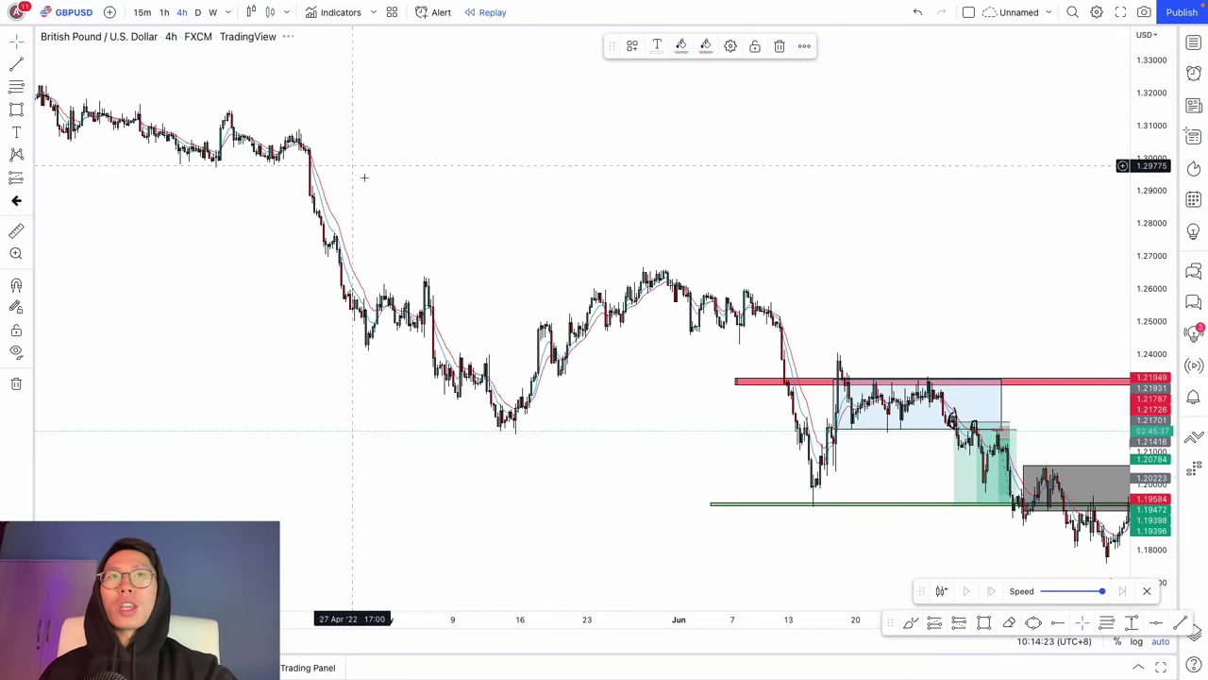
{"action": "scroll", "coordinate": [490, 245], "scroll_direction": "up", "scroll_amount": 5}
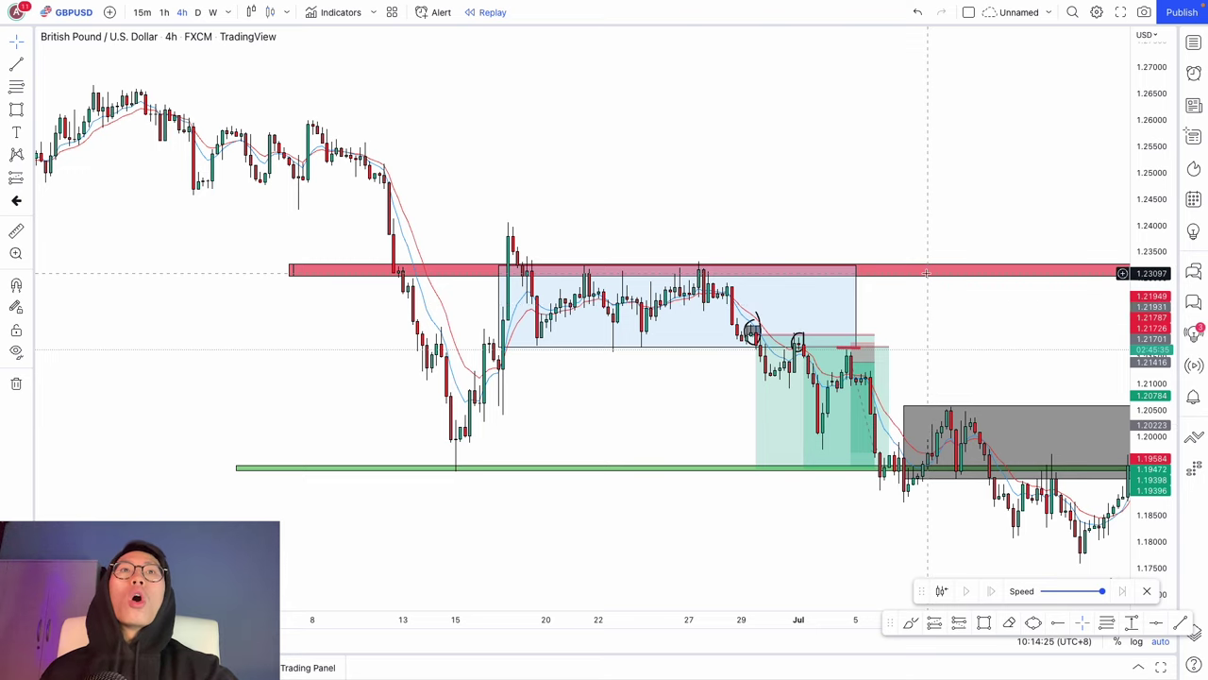
{"action": "left_click_drag", "start_coordinate": [949, 286], "coordinate": [793, 294]}
{"action": "scroll", "coordinate": [792, 293], "scroll_direction": "up", "scroll_amount": 3}
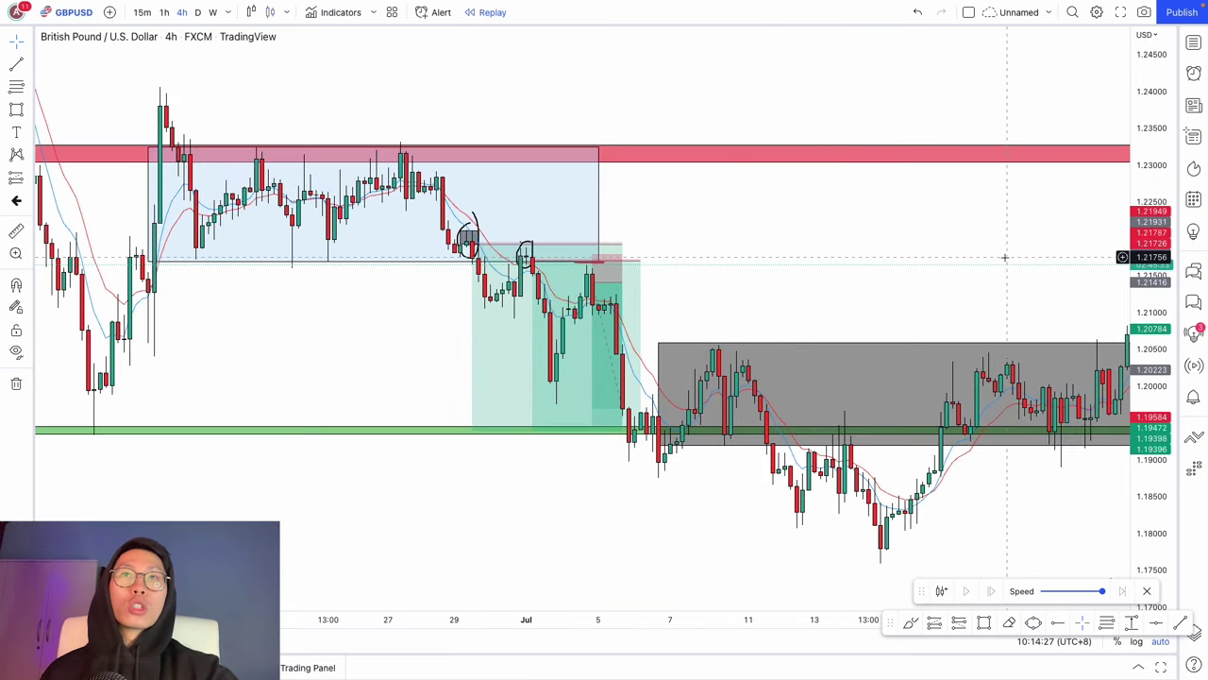
{"action": "left_click_drag", "start_coordinate": [1004, 259], "coordinate": [888, 273]}
{"action": "scroll", "coordinate": [887, 273], "scroll_direction": "up", "scroll_amount": 2}
{"action": "left_click", "coordinate": [1046, 342]}
{"action": "left_click_drag", "start_coordinate": [1045, 279], "coordinate": [1027, 101]}
{"action": "left_click", "coordinate": [1016, 170]}
{"action": "scroll", "coordinate": [1012, 207], "scroll_direction": "up", "scroll_amount": 3}
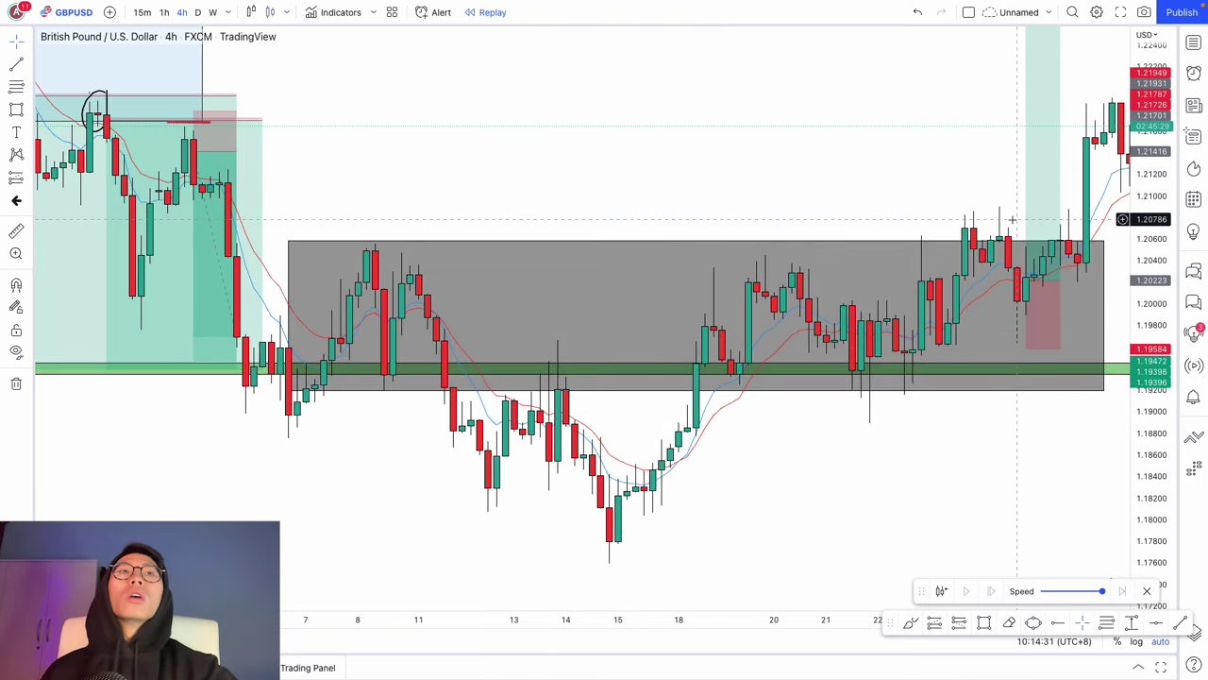
- Extend the long position's right edge past the latest candles and review the rally towards its target
{"action": "scroll", "coordinate": [1015, 234], "scroll_direction": "down", "scroll_amount": 5}
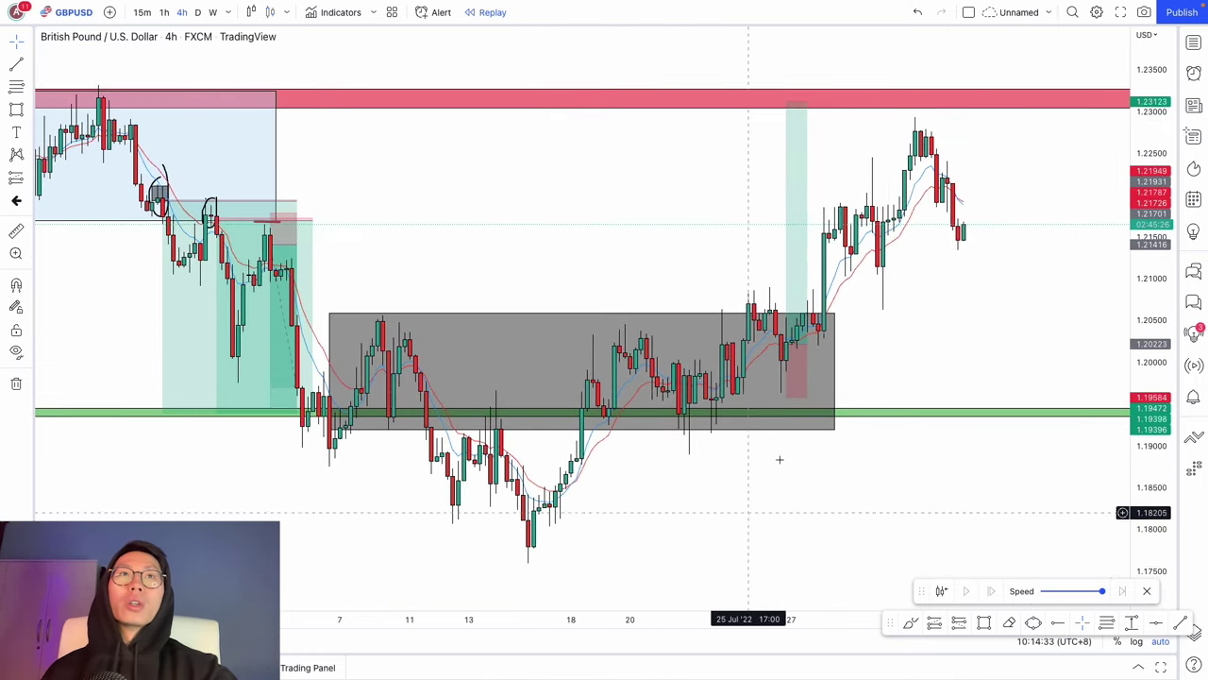
{"action": "left_click", "coordinate": [803, 348]}
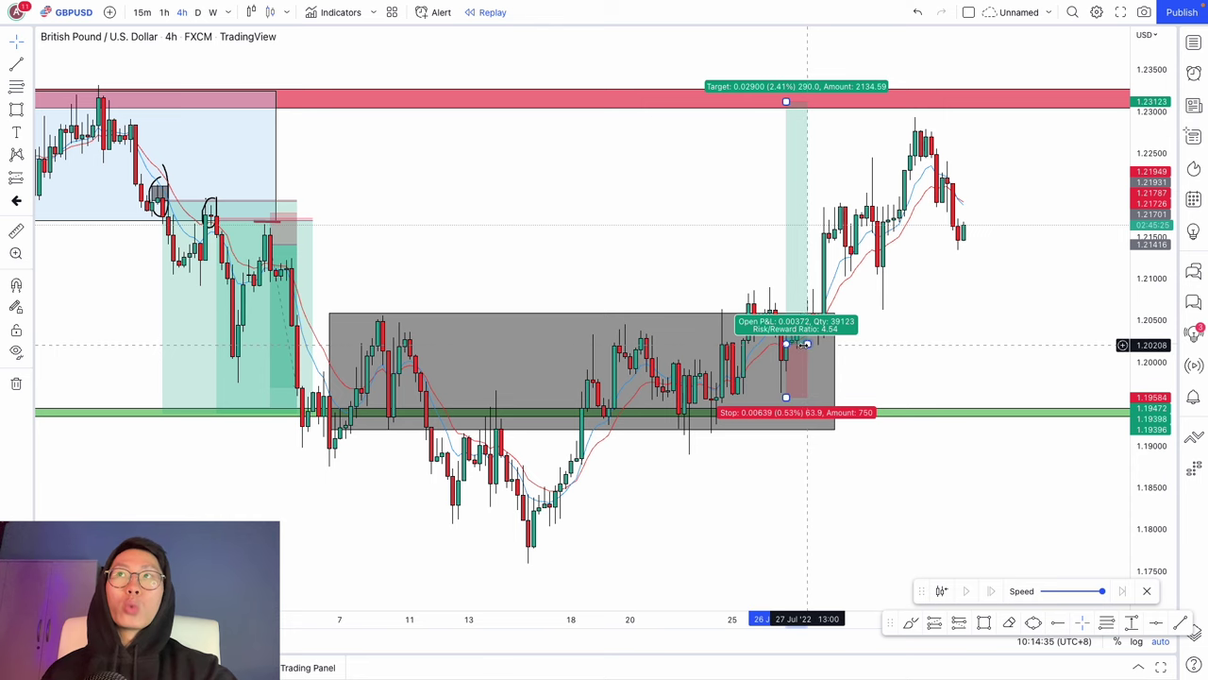
{"action": "left_click_drag", "start_coordinate": [803, 347], "coordinate": [1043, 344]}
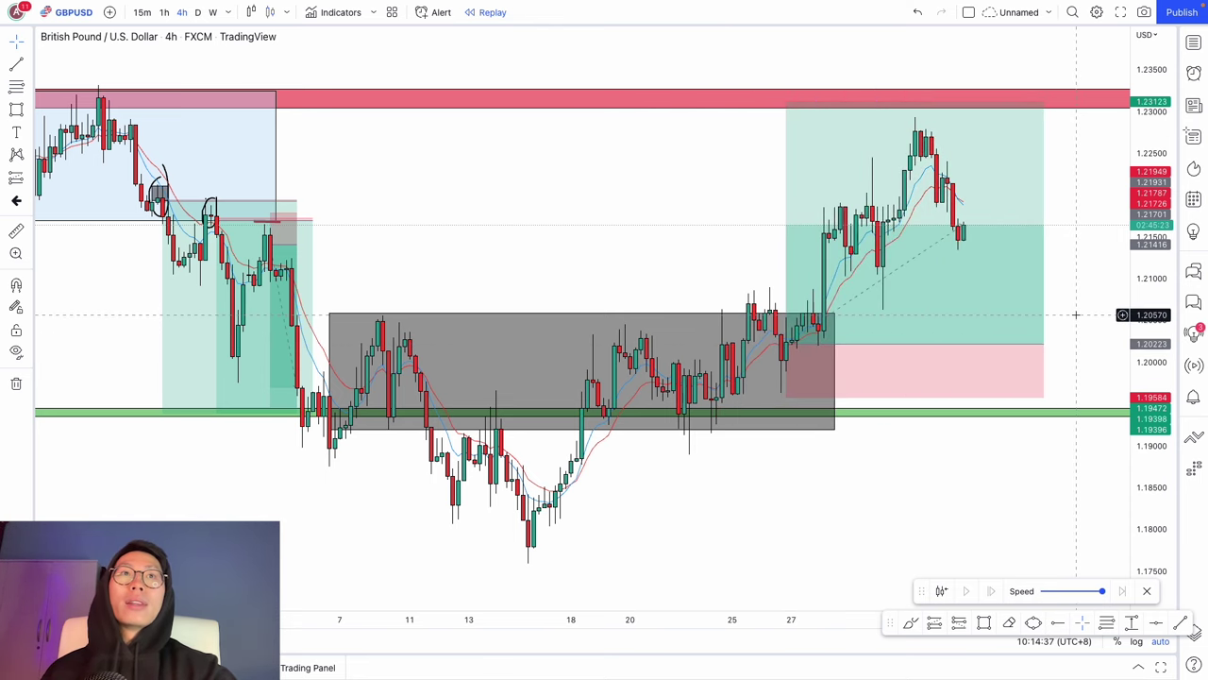
{"action": "scroll", "coordinate": [1078, 312], "scroll_direction": "up", "scroll_amount": 1}
{"action": "scroll", "coordinate": [1079, 312], "scroll_direction": "down", "scroll_amount": 2}
{"action": "left_click", "coordinate": [926, 168]}
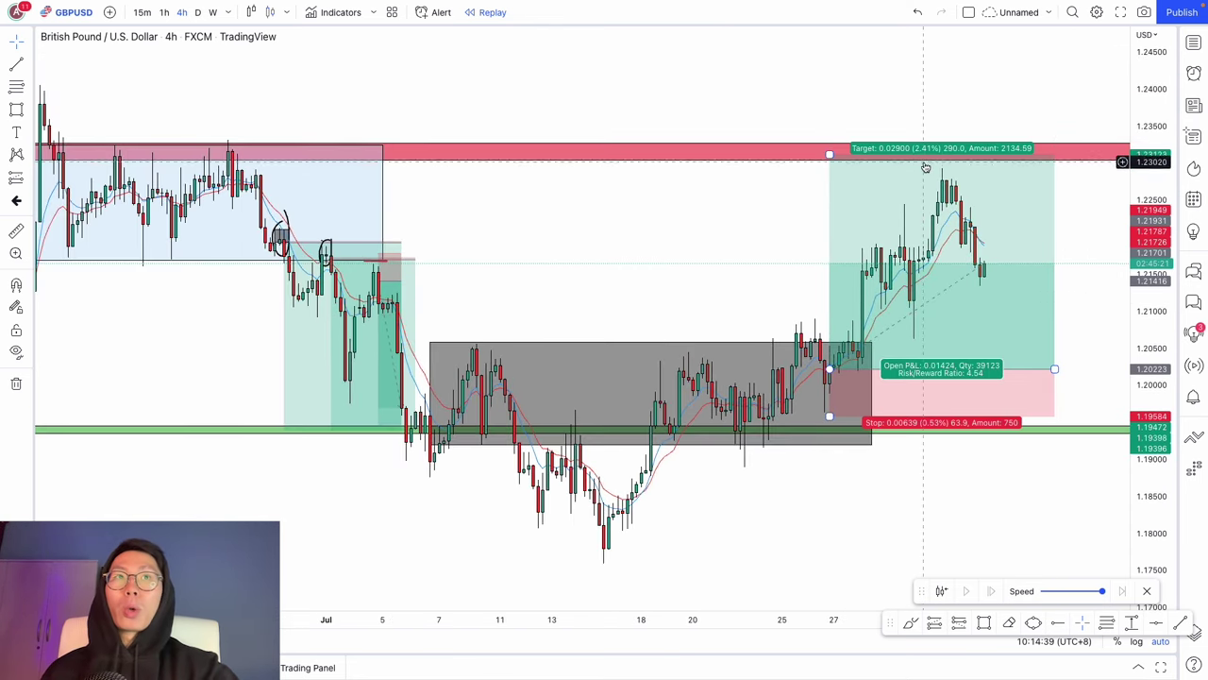
{"action": "scroll", "coordinate": [997, 286], "scroll_direction": "up", "scroll_amount": 1}
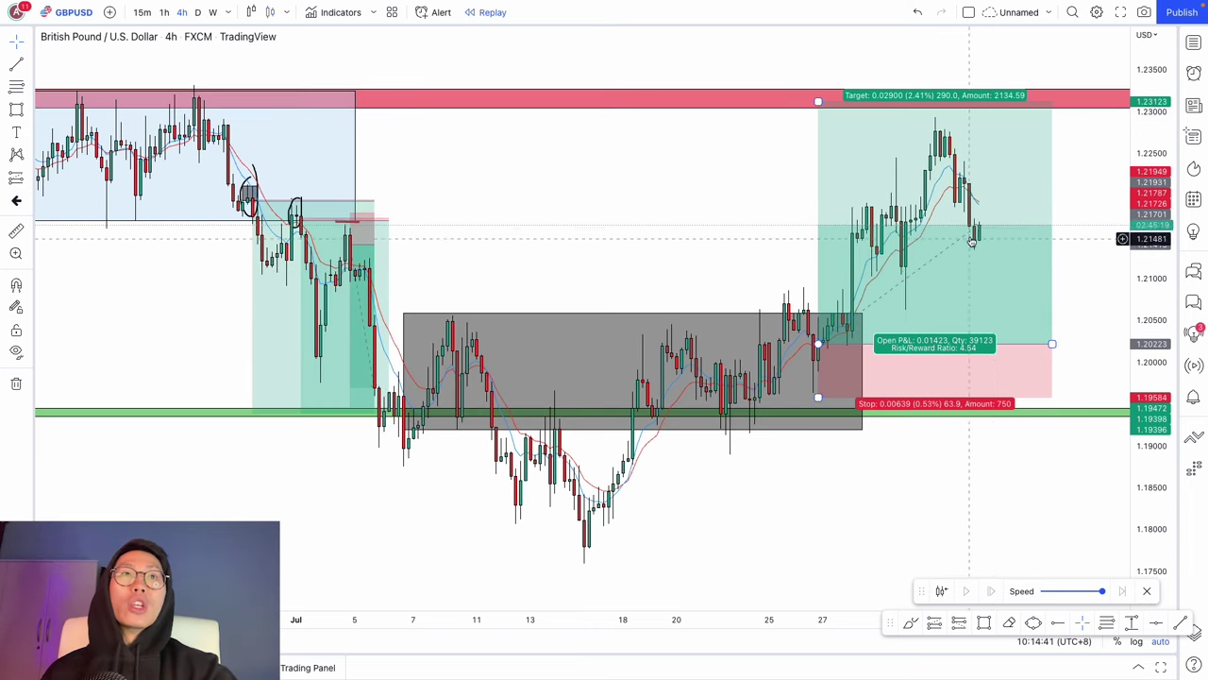
{"action": "scroll", "coordinate": [991, 236], "scroll_direction": "up", "scroll_amount": 1}
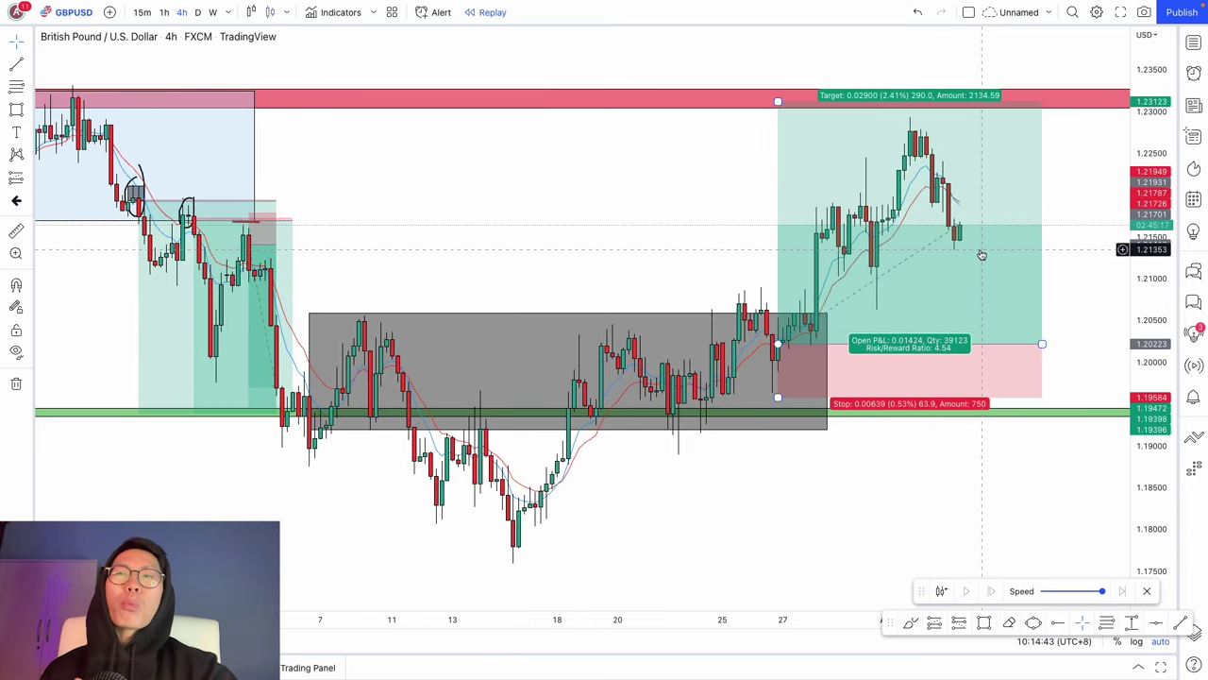
{"action": "left_click", "coordinate": [631, 197]}
{"action": "scroll", "coordinate": [631, 196], "scroll_direction": "up", "scroll_amount": 1}
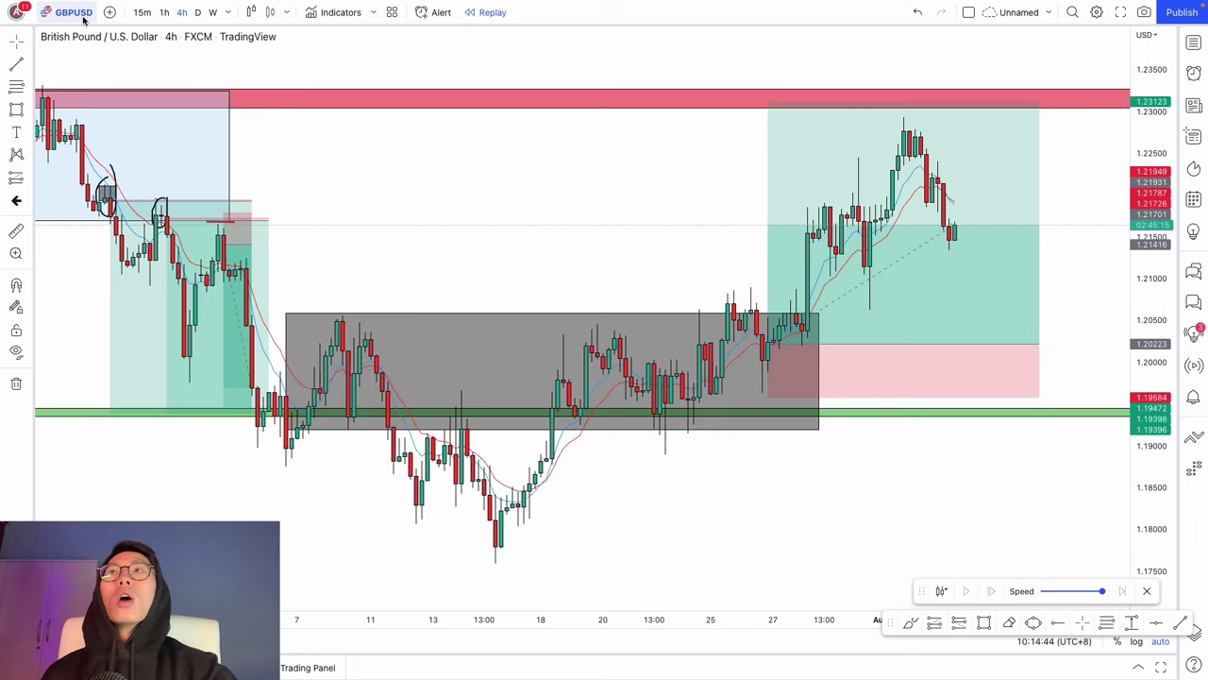
- On the 1-hour chart, draw a red line at about 1.2053 beneath the 29 July swing low, reaching to 1 August
{"action": "left_click", "coordinate": [162, 20]}
{"action": "scroll", "coordinate": [330, 507], "scroll_direction": "up", "scroll_amount": 1}
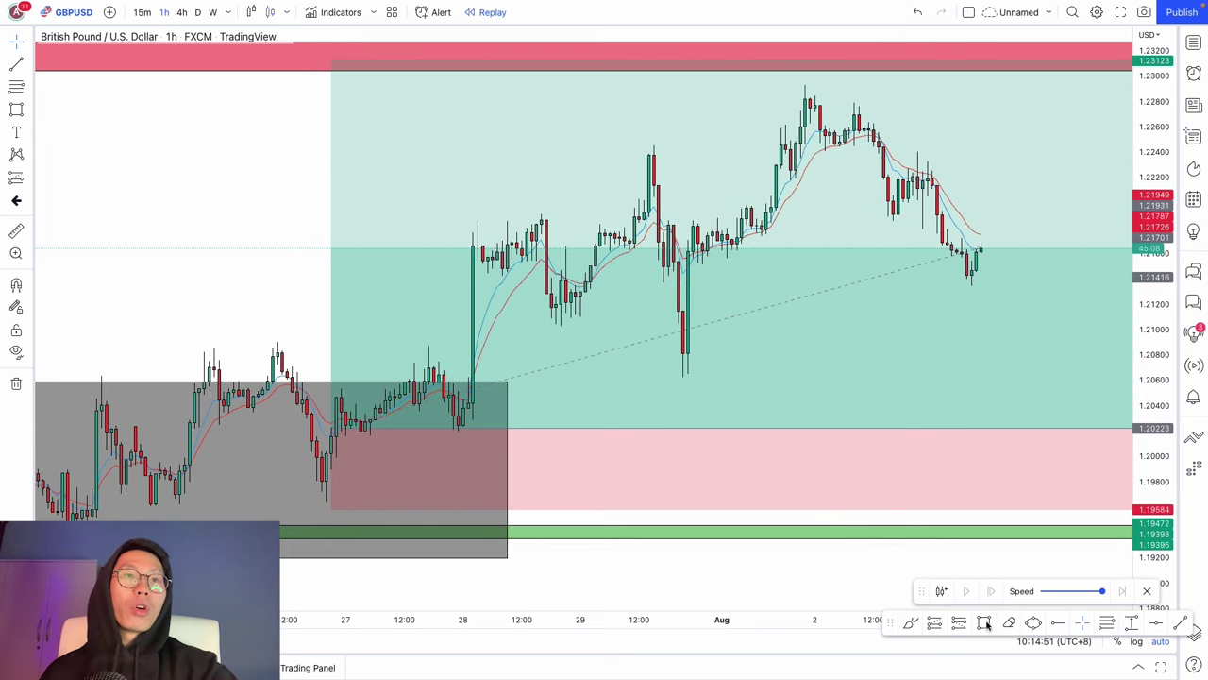
{"action": "left_click", "coordinate": [1180, 624]}
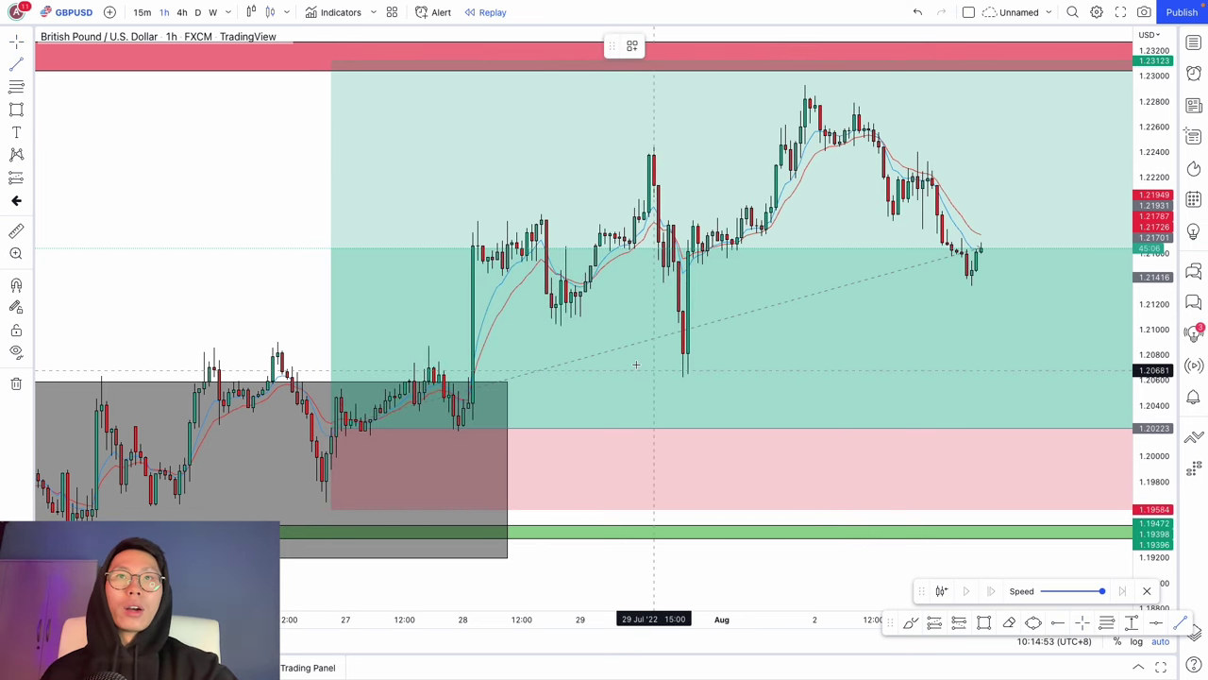
{"action": "left_click", "coordinate": [561, 387]}
{"action": "left_click", "coordinate": [794, 390]}
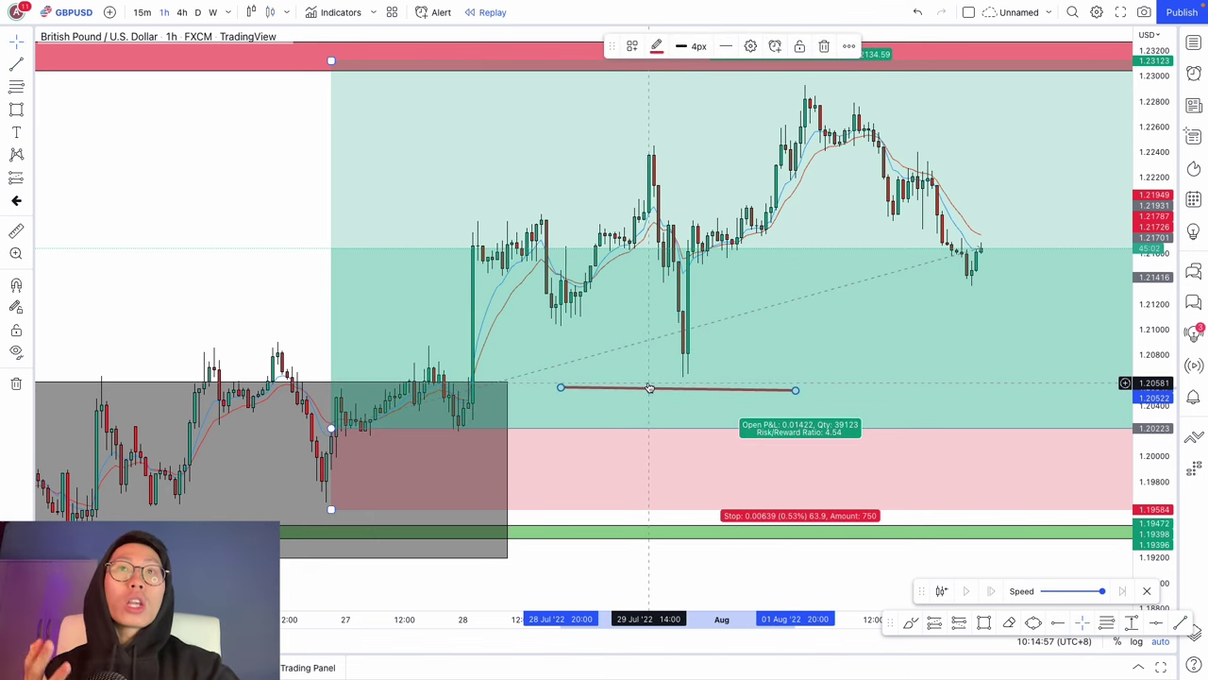
- Place a second long position at 1.21600 on the late 29 July rebound from the swing low
{"action": "left_click", "coordinate": [934, 622]}
{"action": "scroll", "coordinate": [657, 256], "scroll_direction": "up", "scroll_amount": 3}
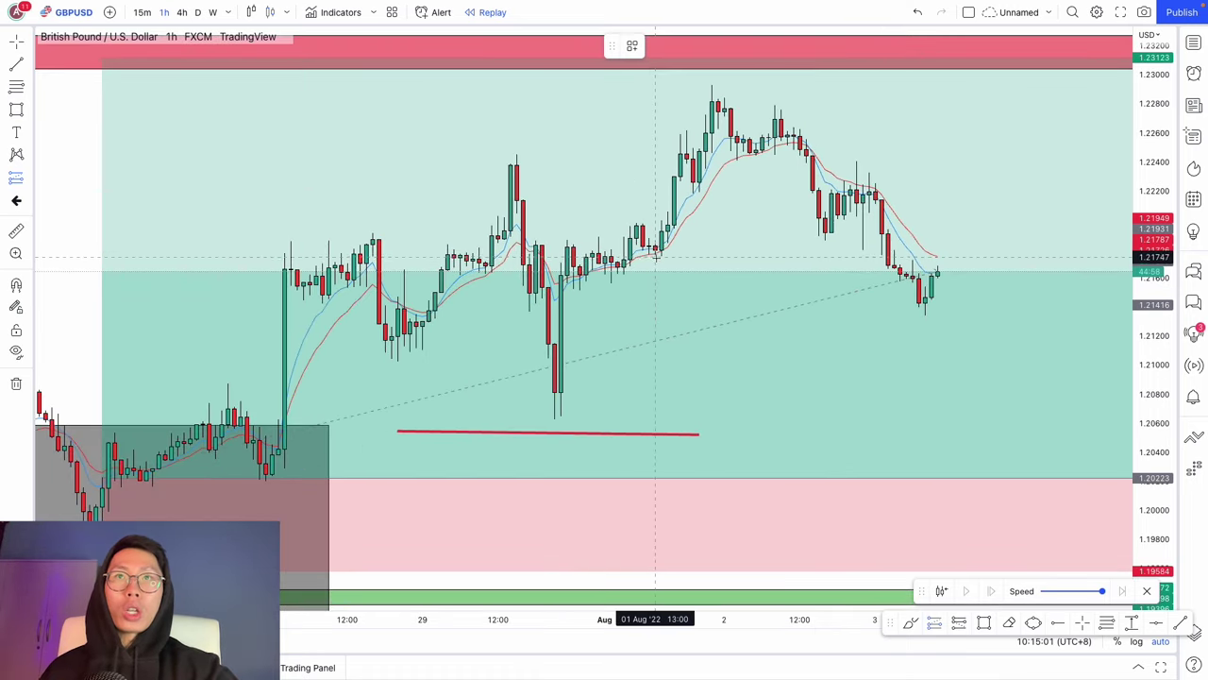
{"action": "left_click", "coordinate": [544, 278]}
{"action": "scroll", "coordinate": [537, 321], "scroll_direction": "up", "scroll_amount": 2}
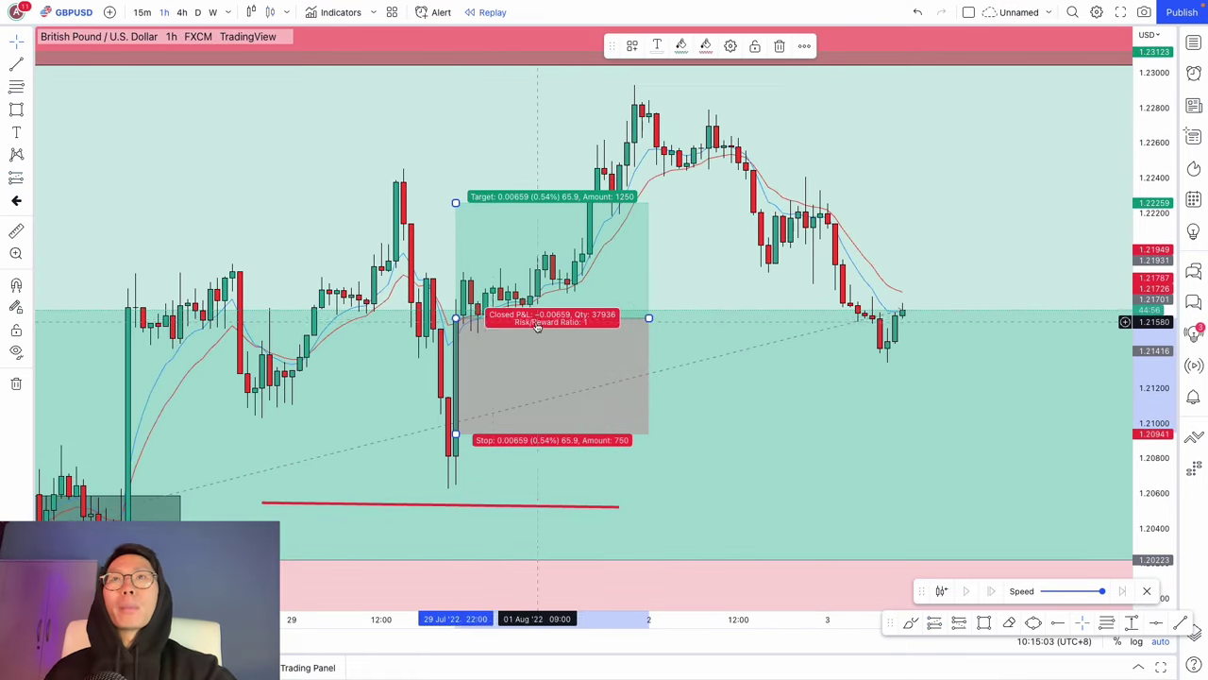
{"action": "scroll", "coordinate": [542, 405], "scroll_direction": "down", "scroll_amount": 2}
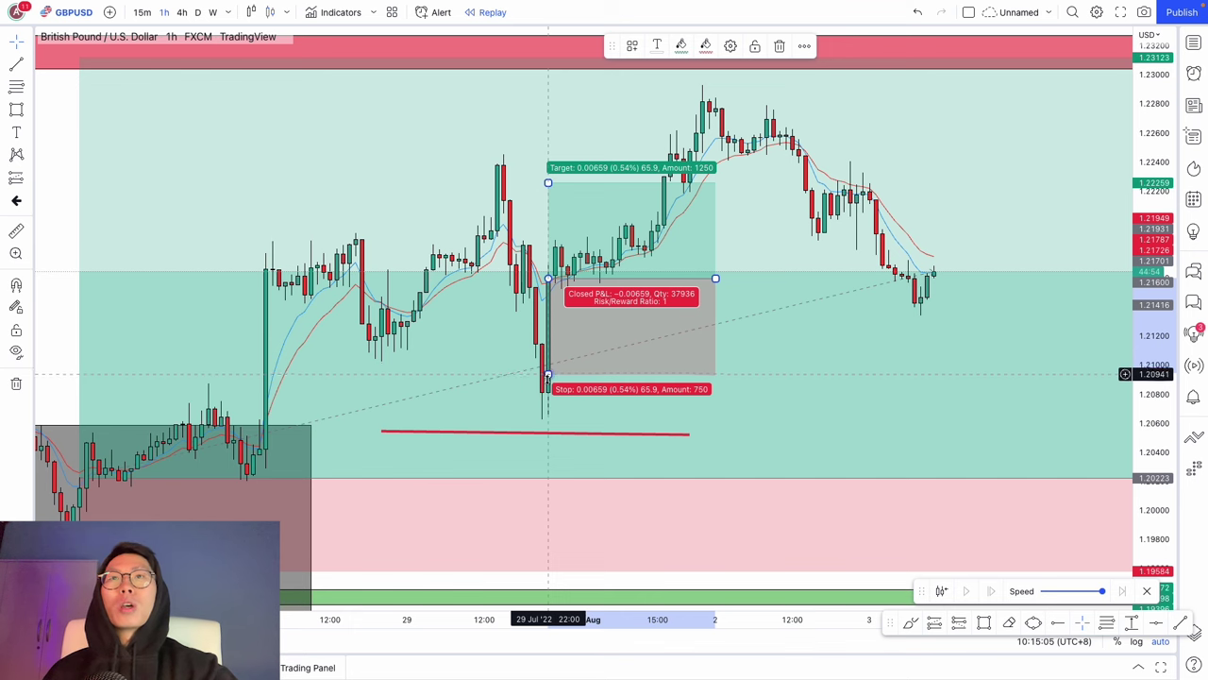
- Set the second long's stop to 1.20385 below the red line and its target to 1.23070 in the resistance zone
{"action": "left_click_drag", "start_coordinate": [547, 374], "coordinate": [548, 454]}
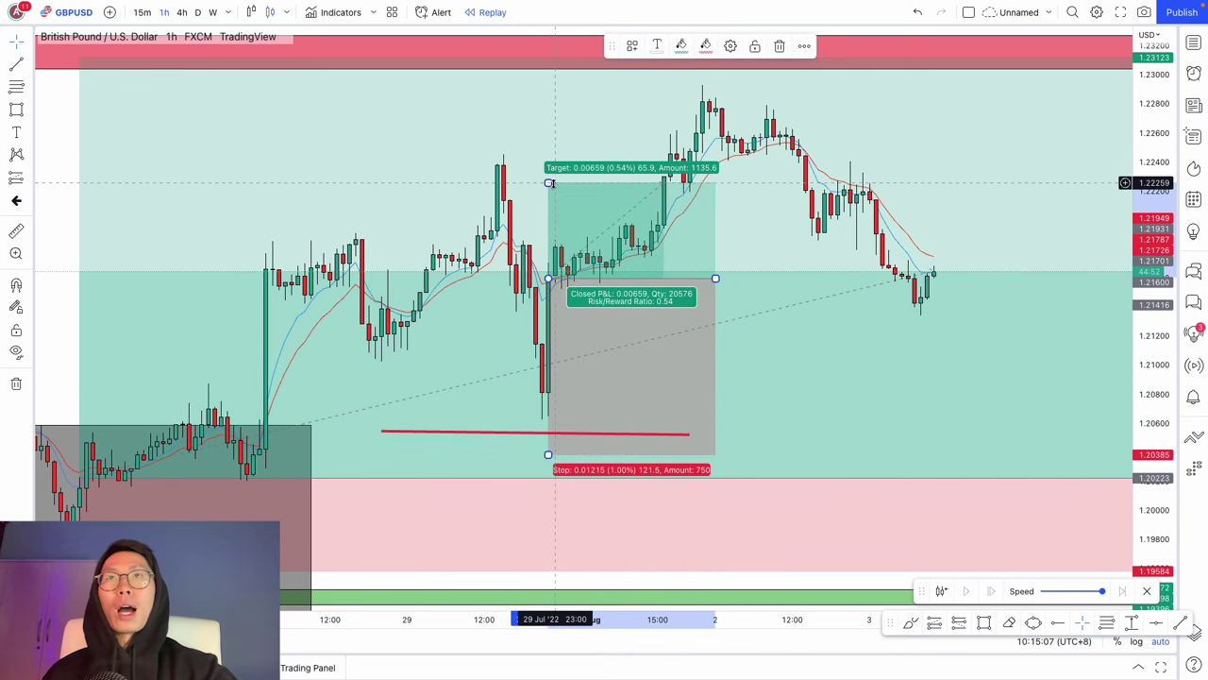
{"action": "left_click_drag", "start_coordinate": [552, 183], "coordinate": [563, 71]}
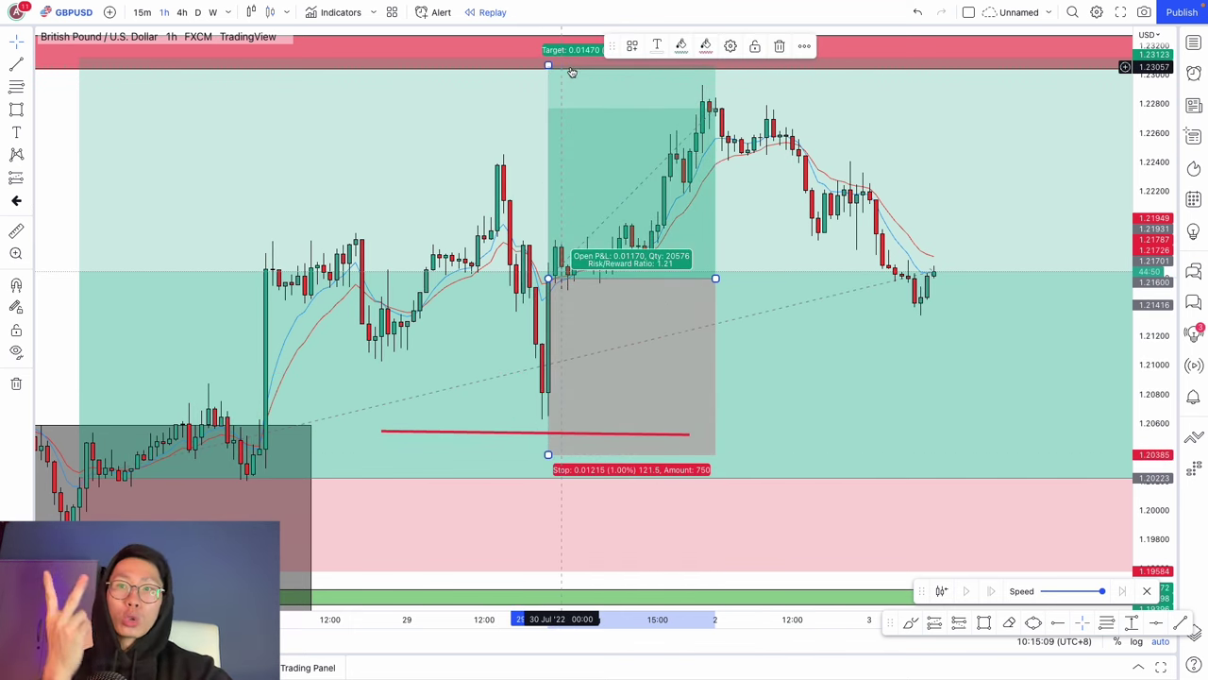
{"action": "scroll", "coordinate": [708, 207], "scroll_direction": "down", "scroll_amount": 3}
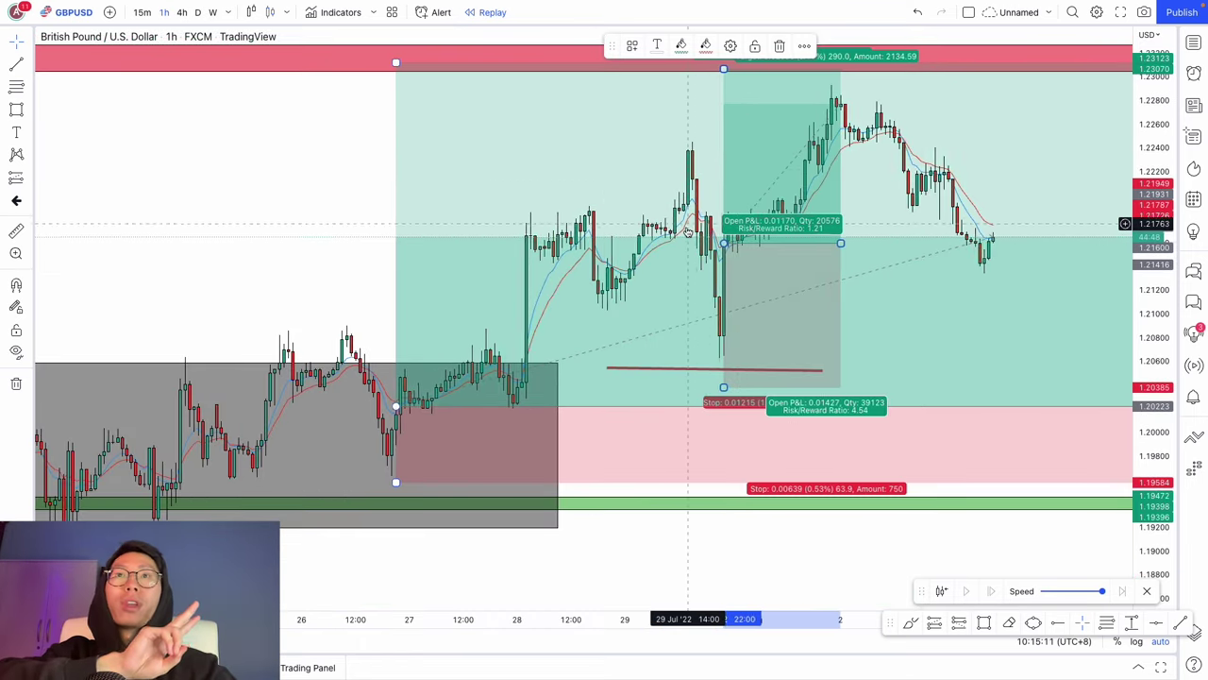
{"action": "left_click_drag", "start_coordinate": [247, 221], "coordinate": [218, 218]}
{"action": "left_click", "coordinate": [431, 337]}
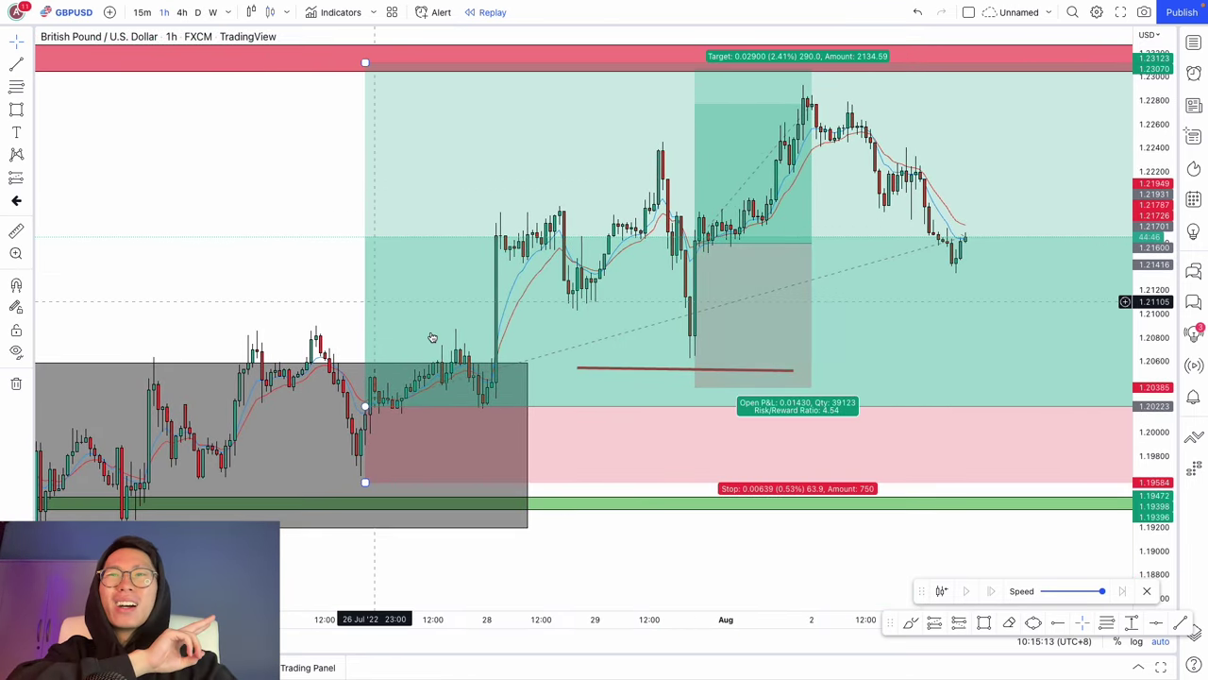